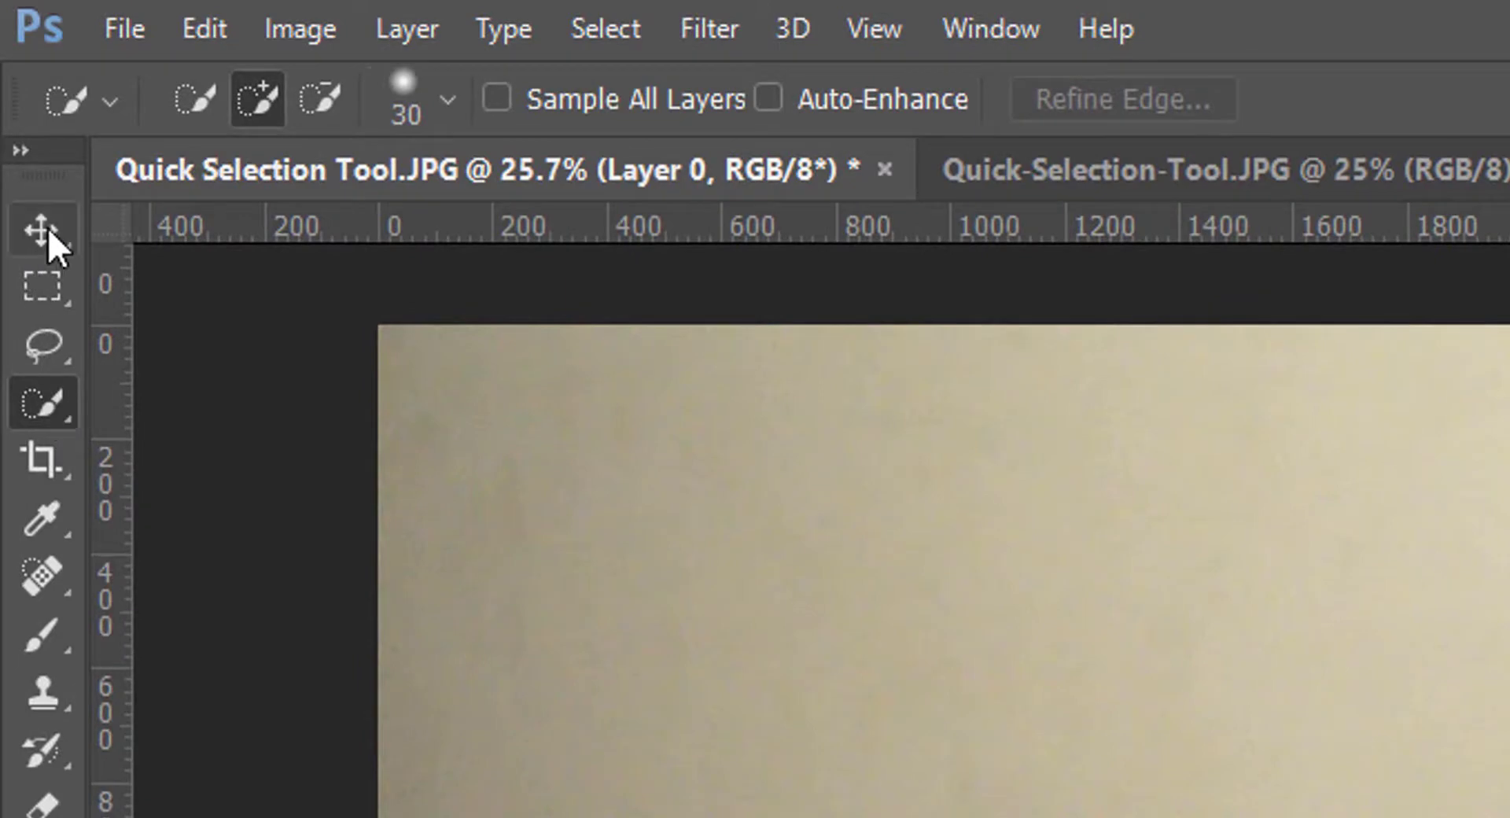
# Review the tools grouped with the Rectangular Marquee, Lasso and Quick Selection tools
pyautogui.click(31, 291)
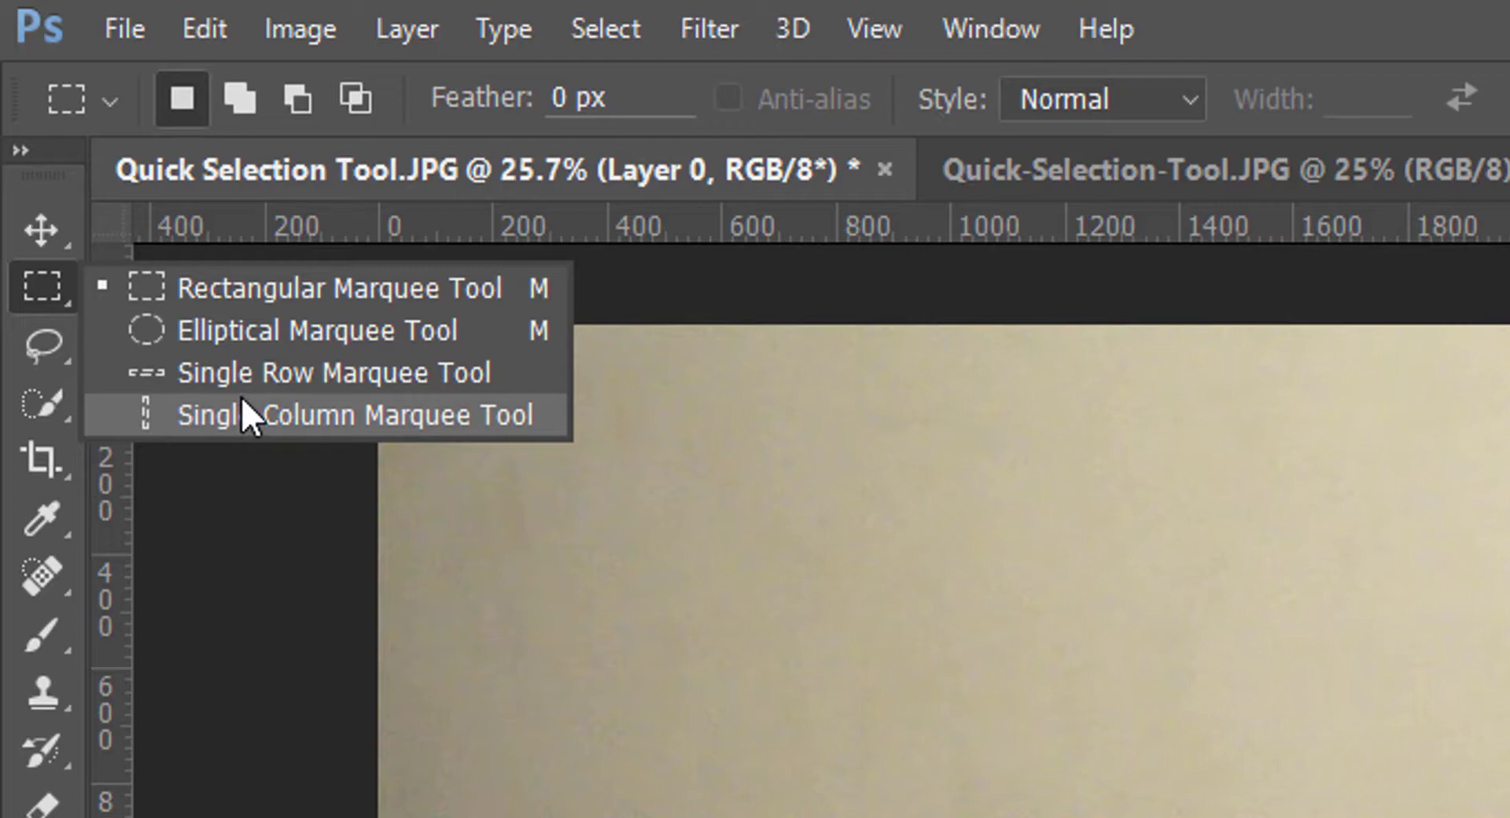
pyautogui.click(51, 343)
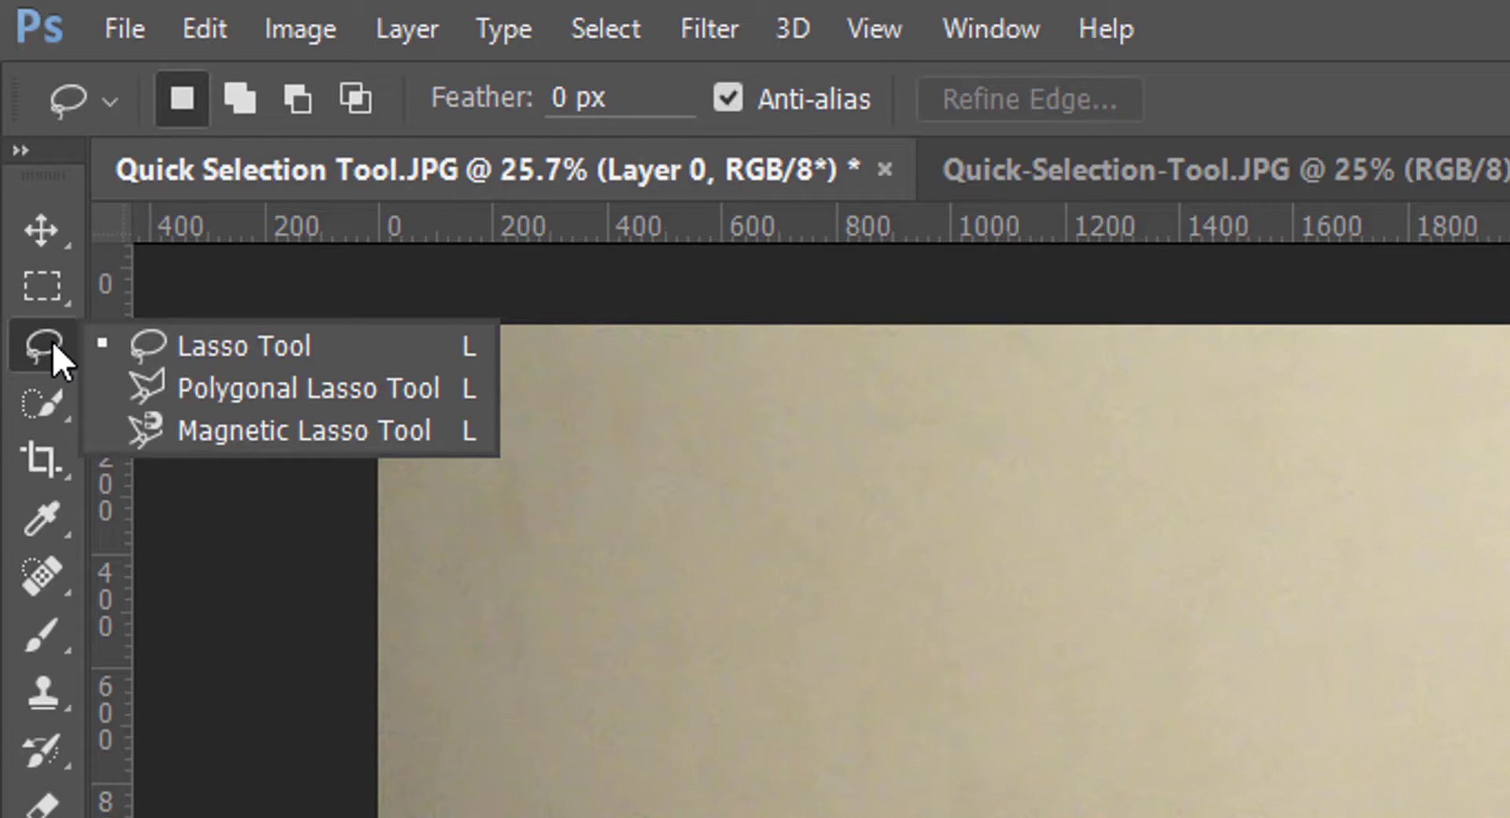
pyautogui.click(52, 409)
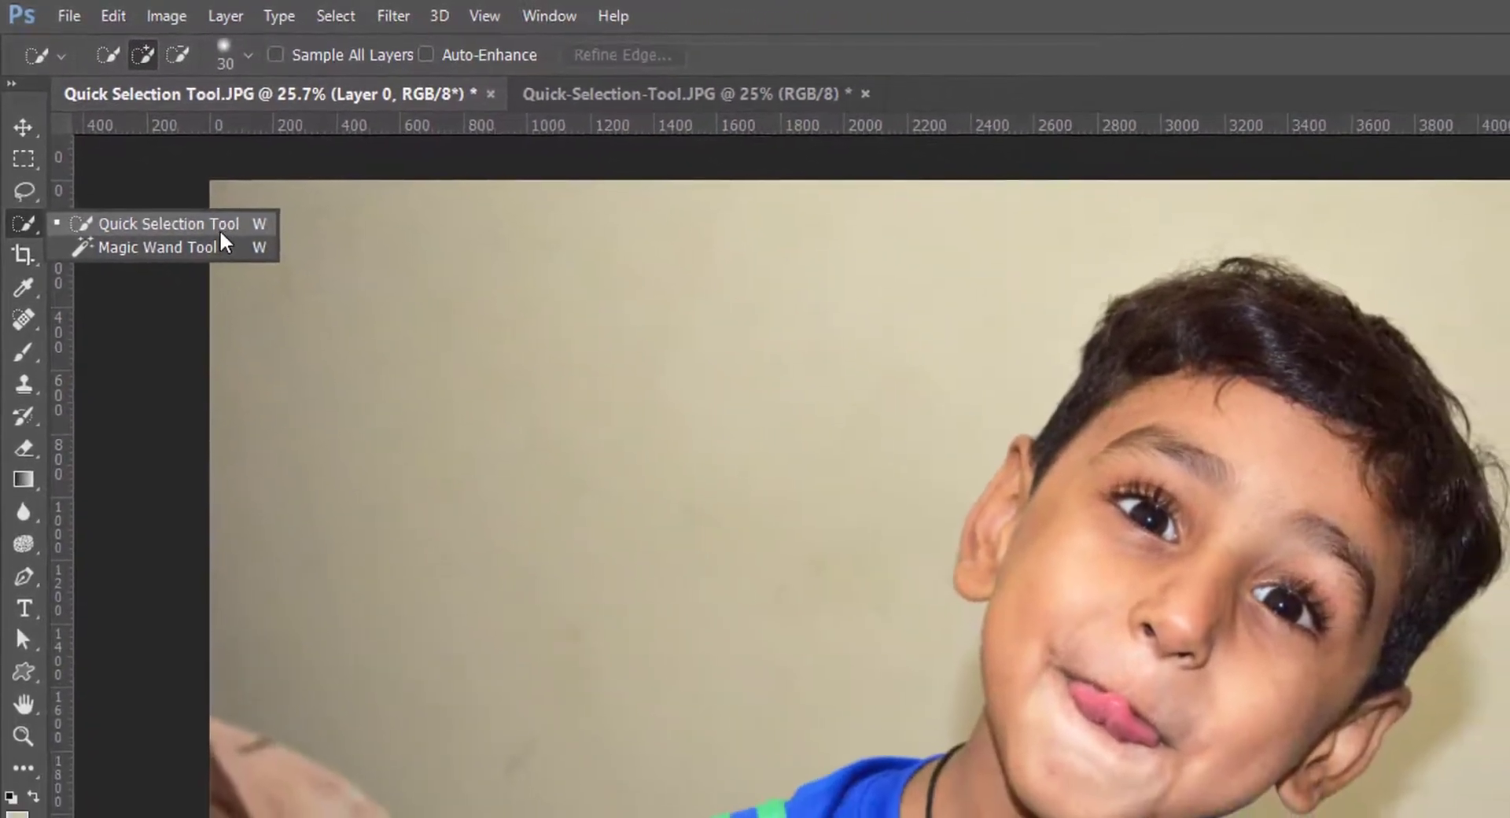
pyautogui.click(658, 305)
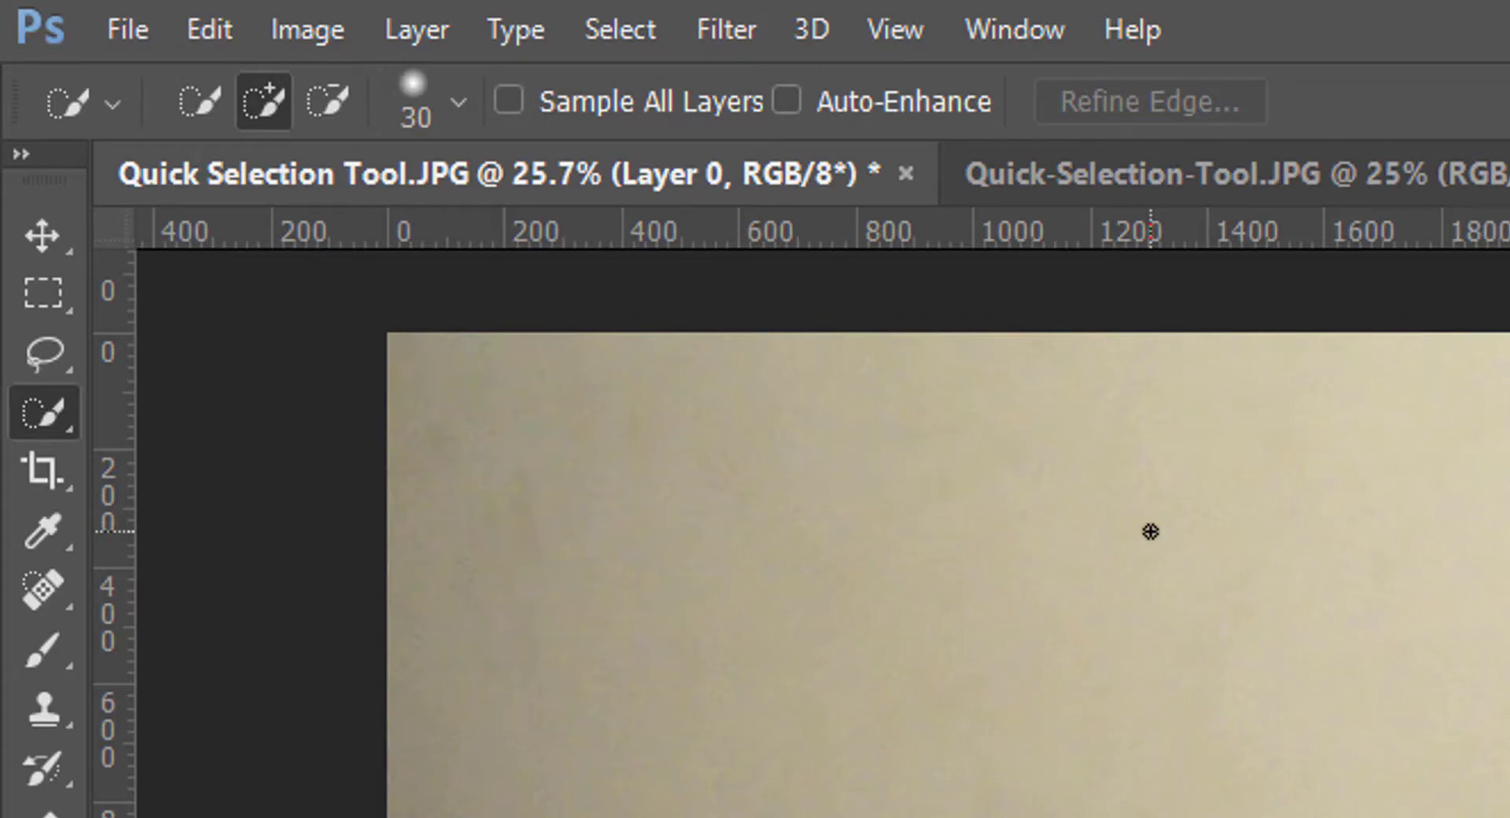
# Switch back and forth between the Quick Selection Tool and the Magic Wand Tool
pyautogui.hotkey('shift', 'w')
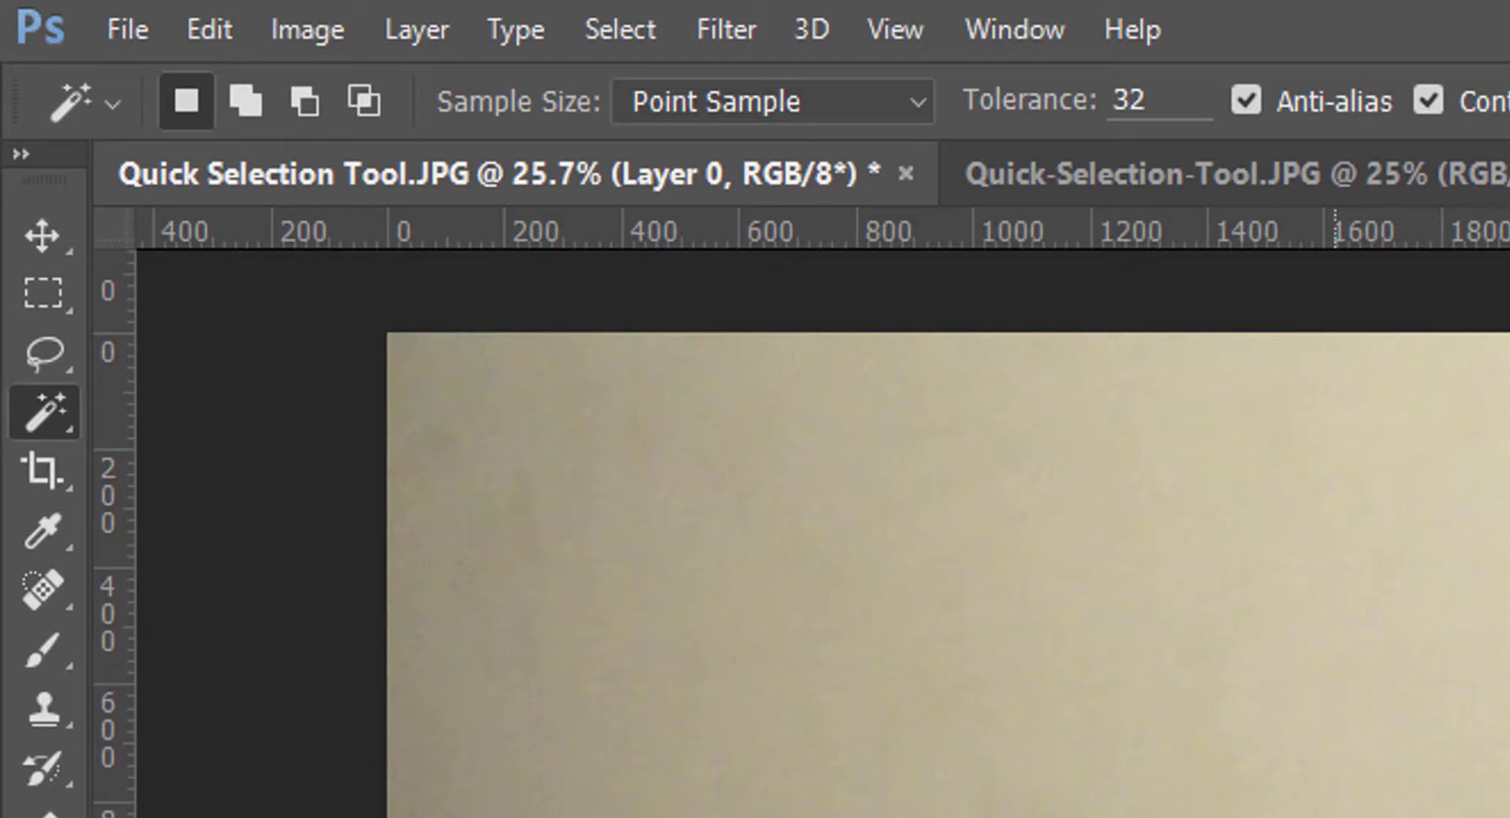
pyautogui.hotkey('shift', 'w')
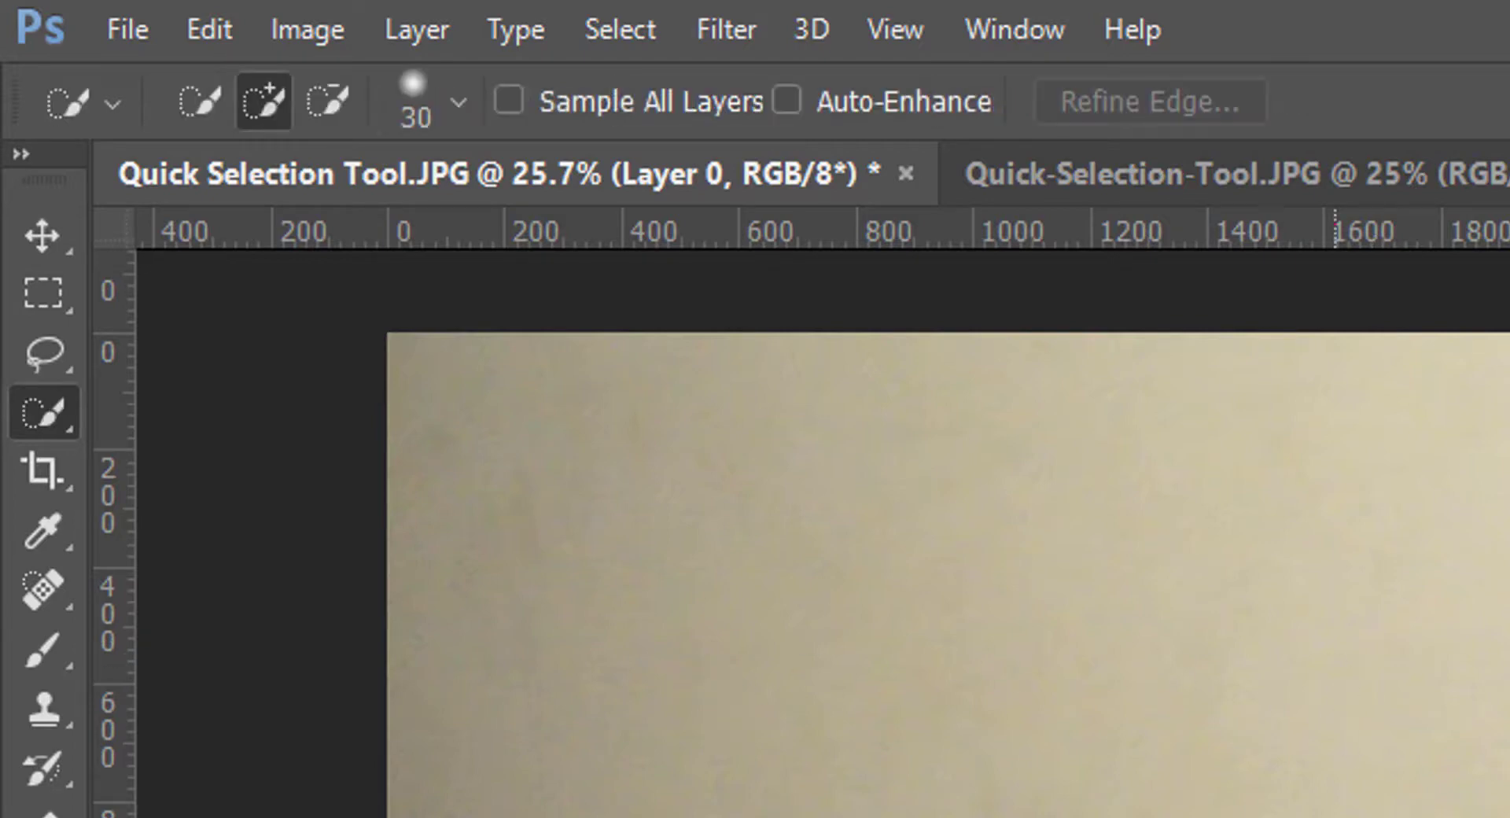
pyautogui.hotkey('shift', 'w')
pyautogui.hotkey('shift', 'w')
pyautogui.hotkey('shift', 'w')
pyautogui.hotkey('shift', 'w')
pyautogui.hotkey('shift', 'w')
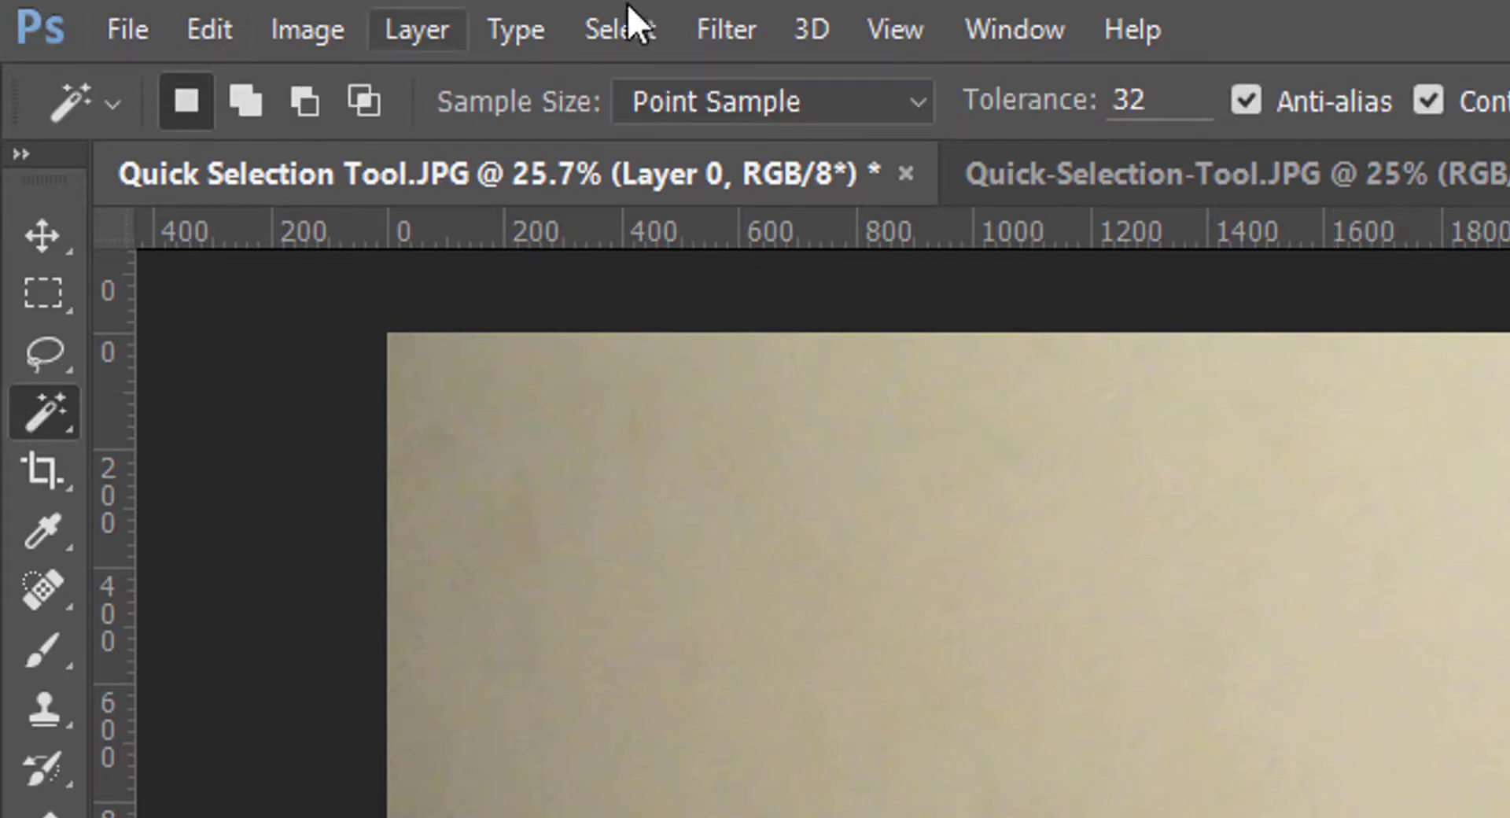
# Make the Quick Selection Tool the active tool in place of the Magic Wand Tool
pyautogui.click(50, 407)
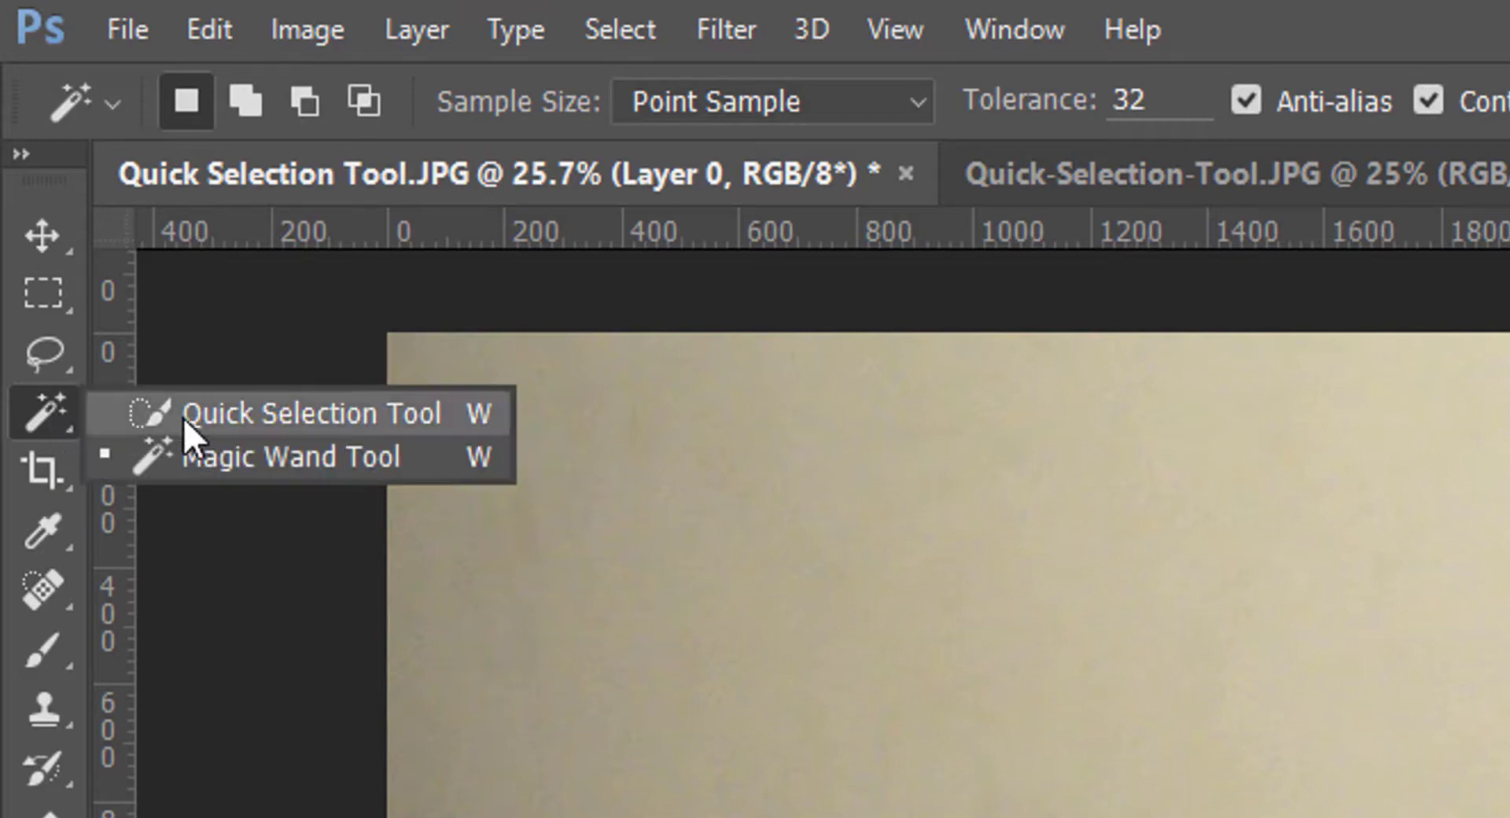
pyautogui.click(42, 407)
pyautogui.click(42, 408)
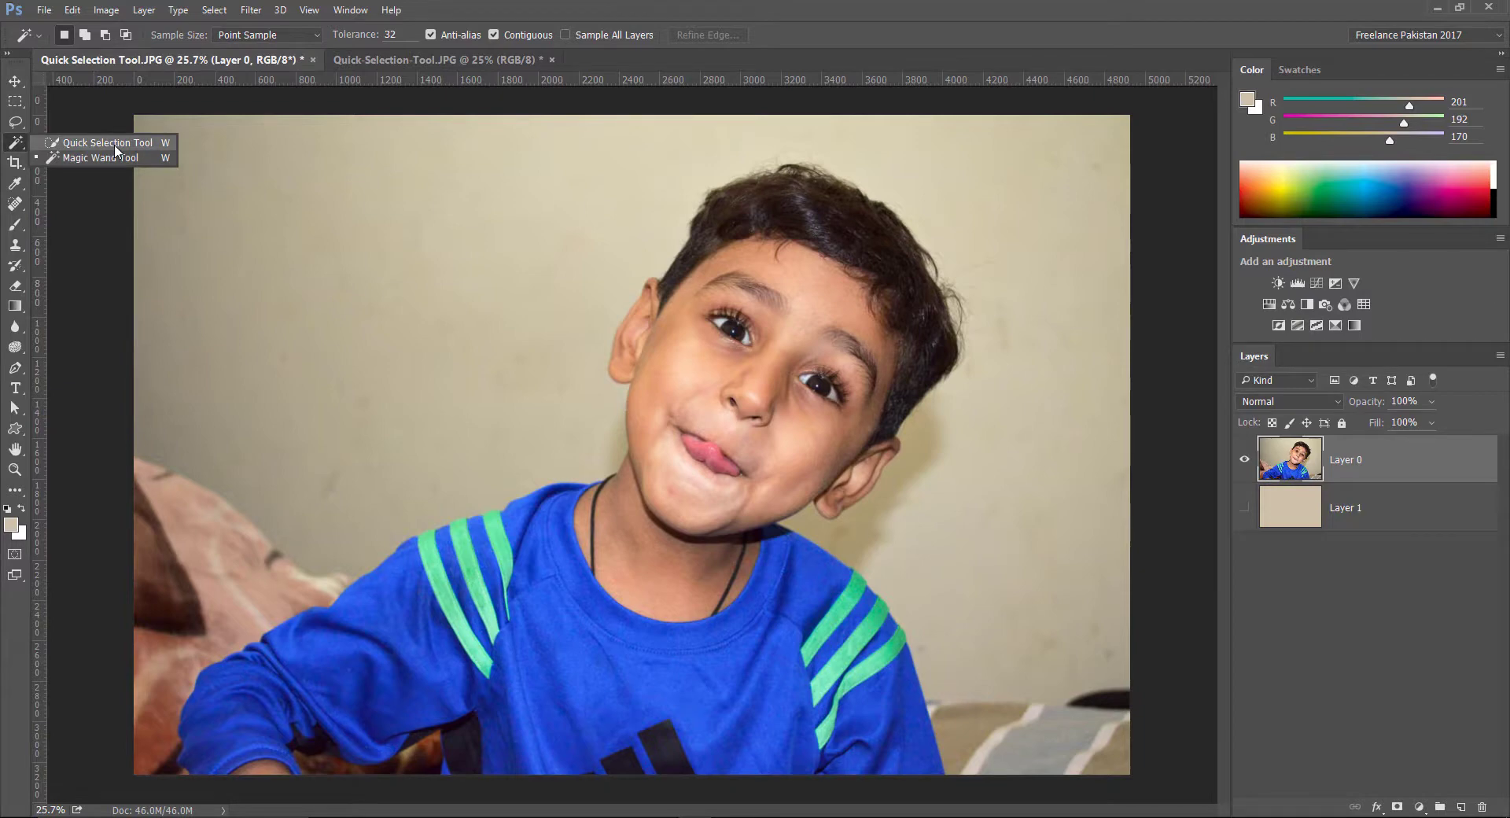
pyautogui.click(115, 146)
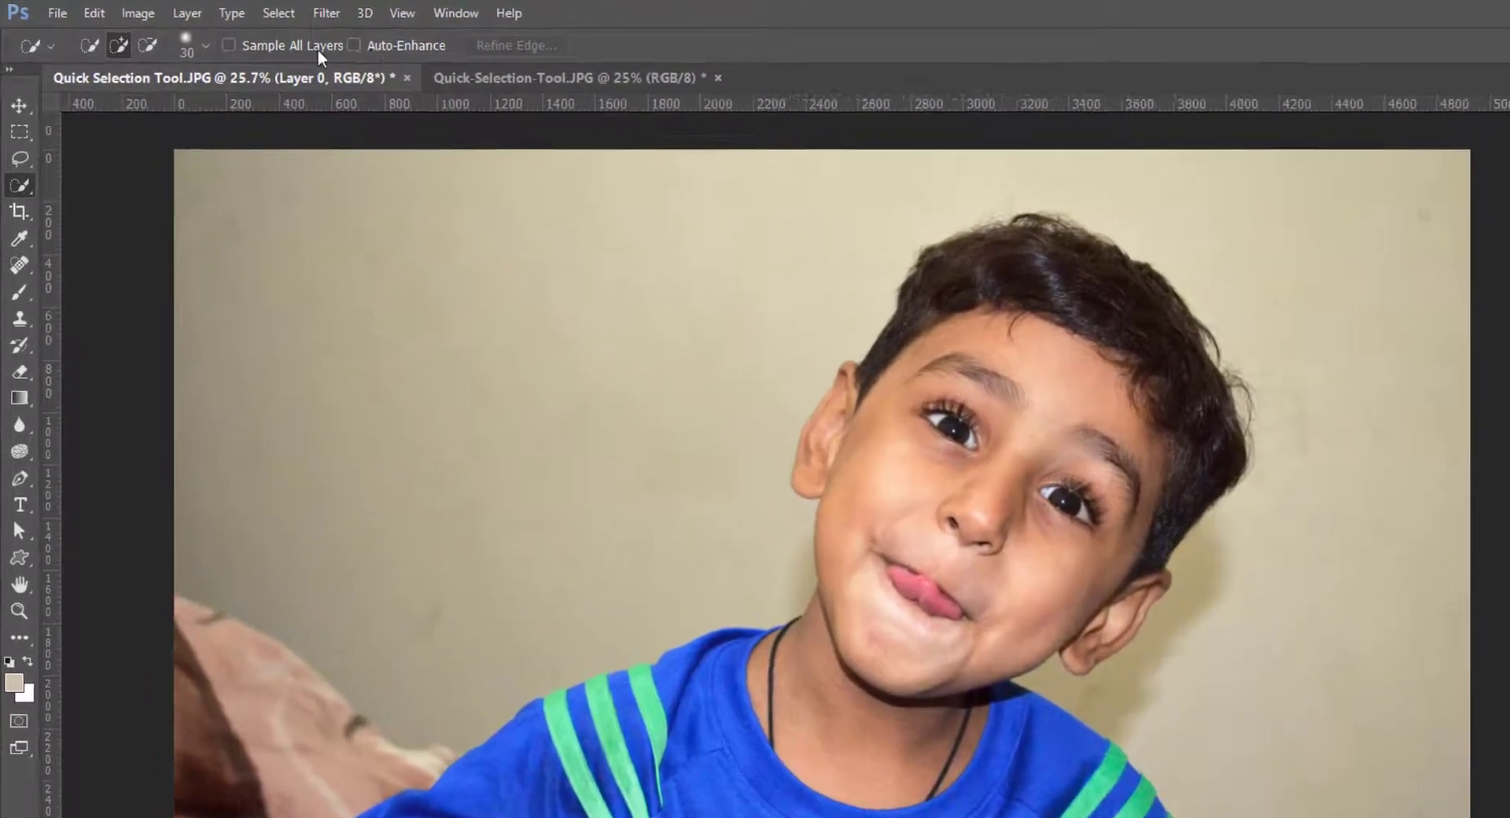
# Save the current Quick Selection Tool settings as a new tool preset under the suggested name
pyautogui.click(43, 40)
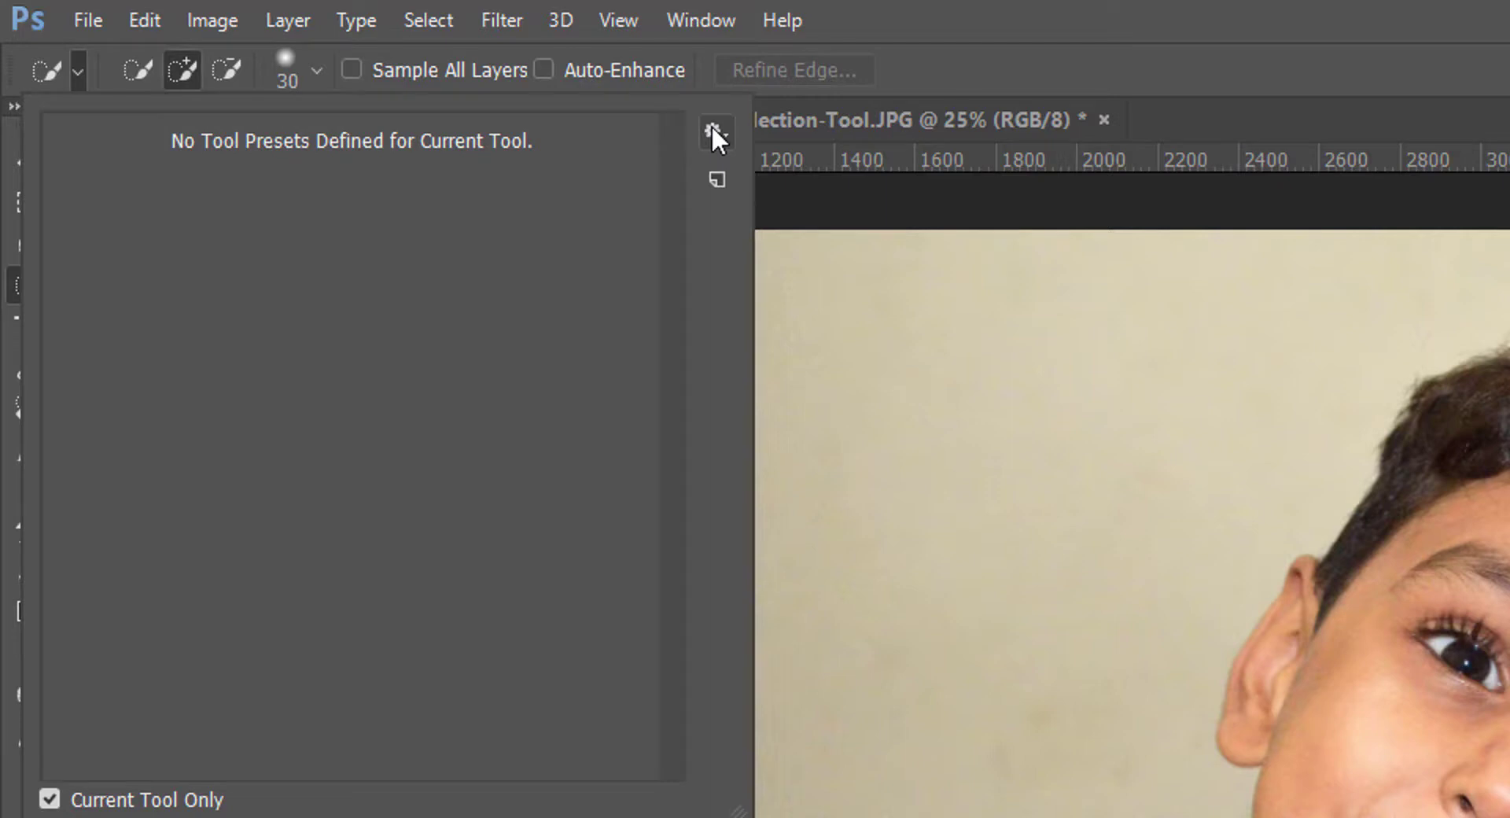
pyautogui.click(712, 128)
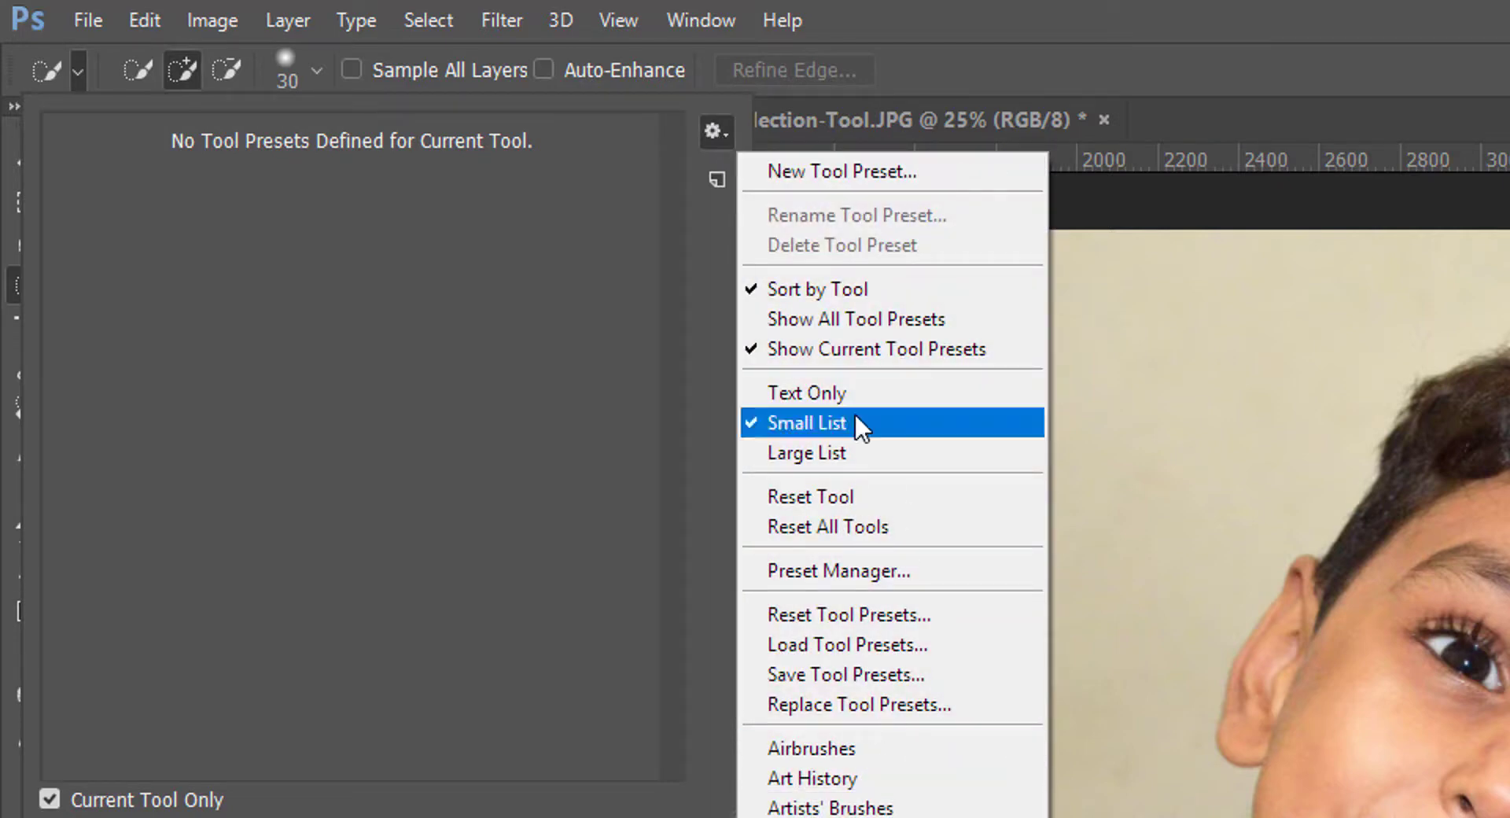
pyautogui.click(712, 182)
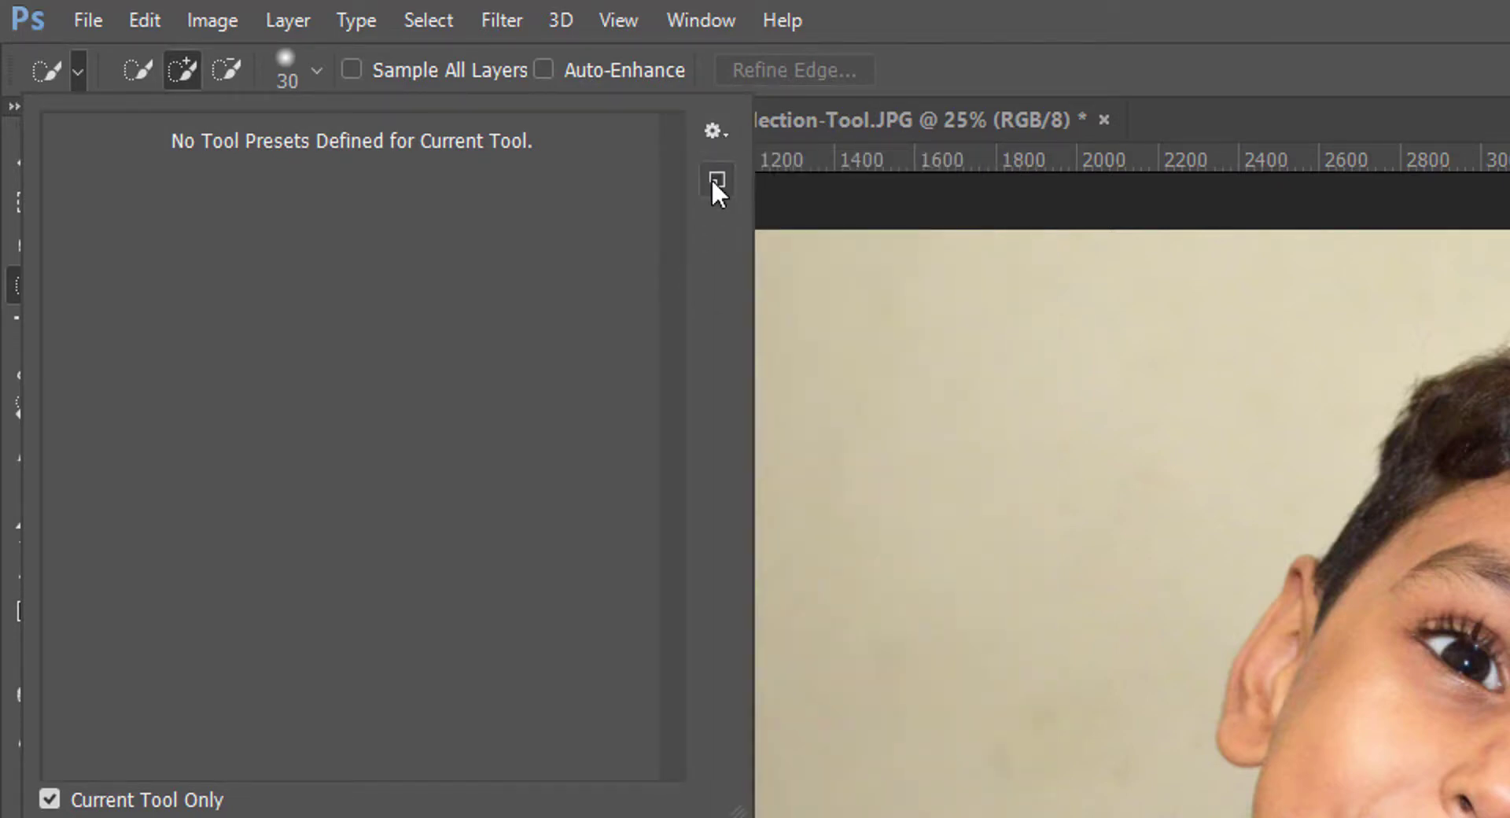
pyautogui.click(714, 181)
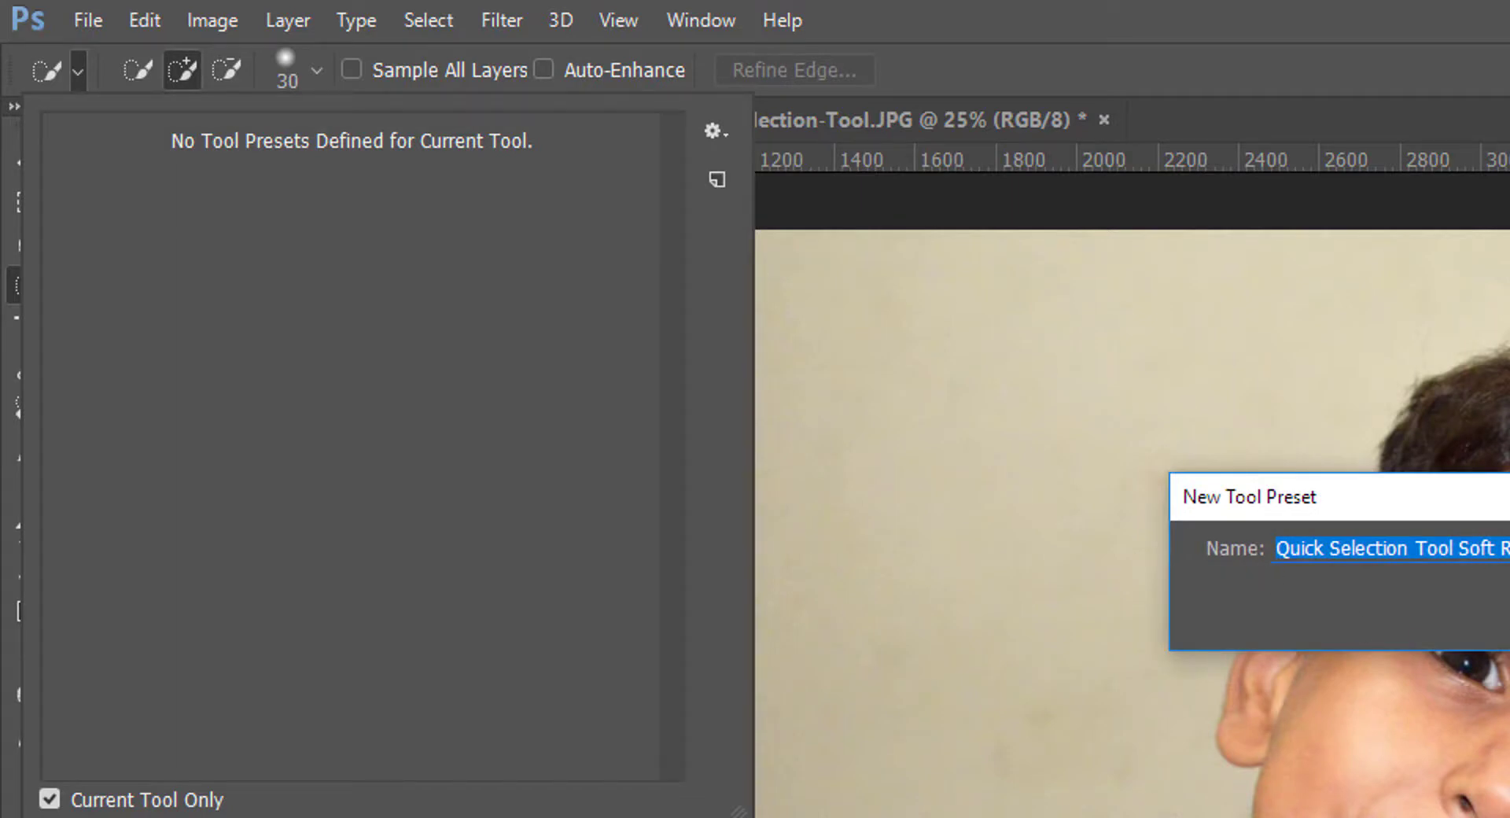
pyautogui.press('Return')
# Compare the marquee and lasso tool variants and their selection options
pyautogui.click(34, 244)
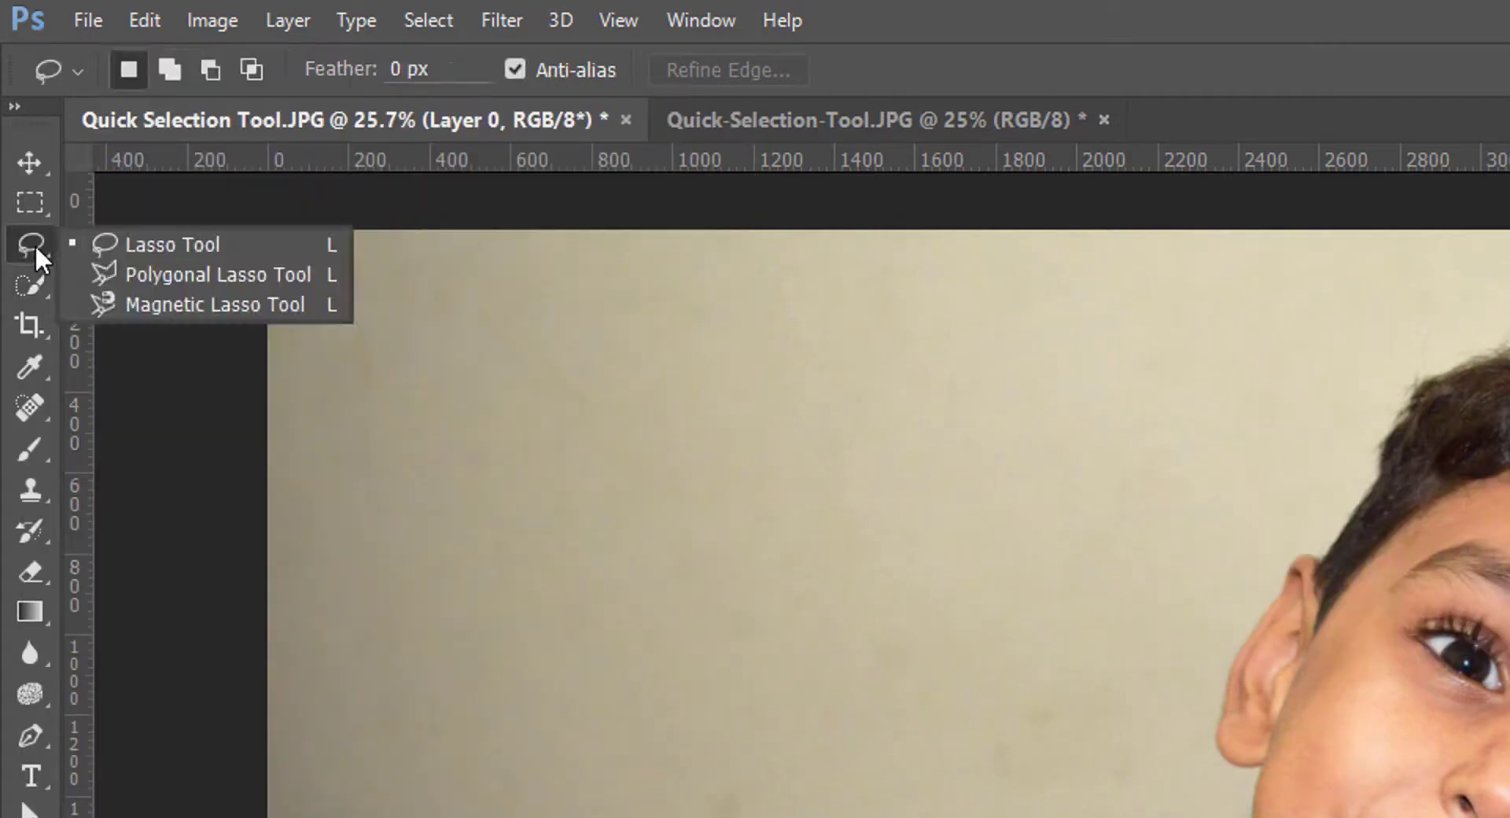
pyautogui.click(33, 198)
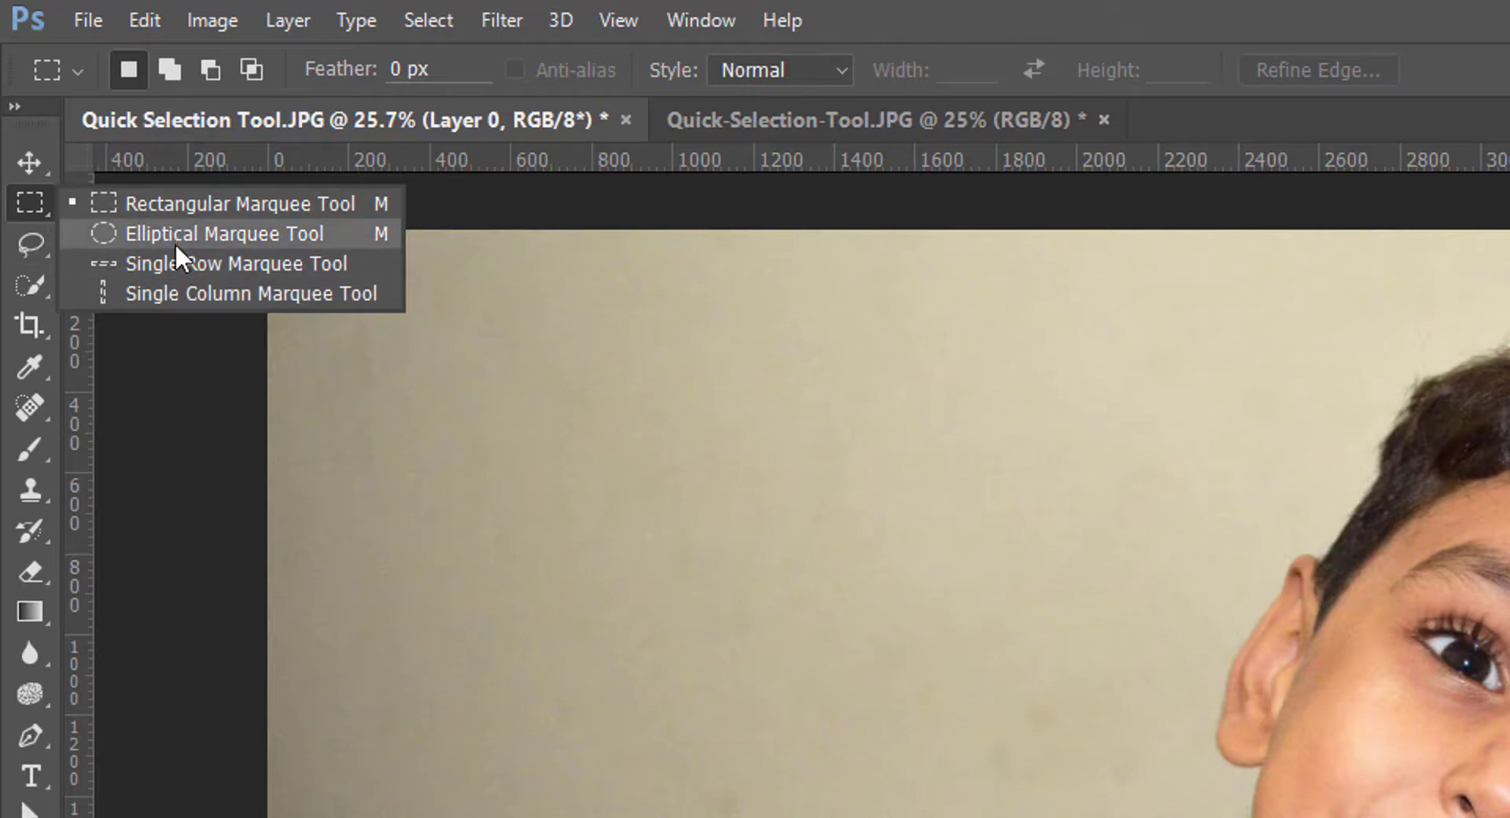
pyautogui.click(33, 242)
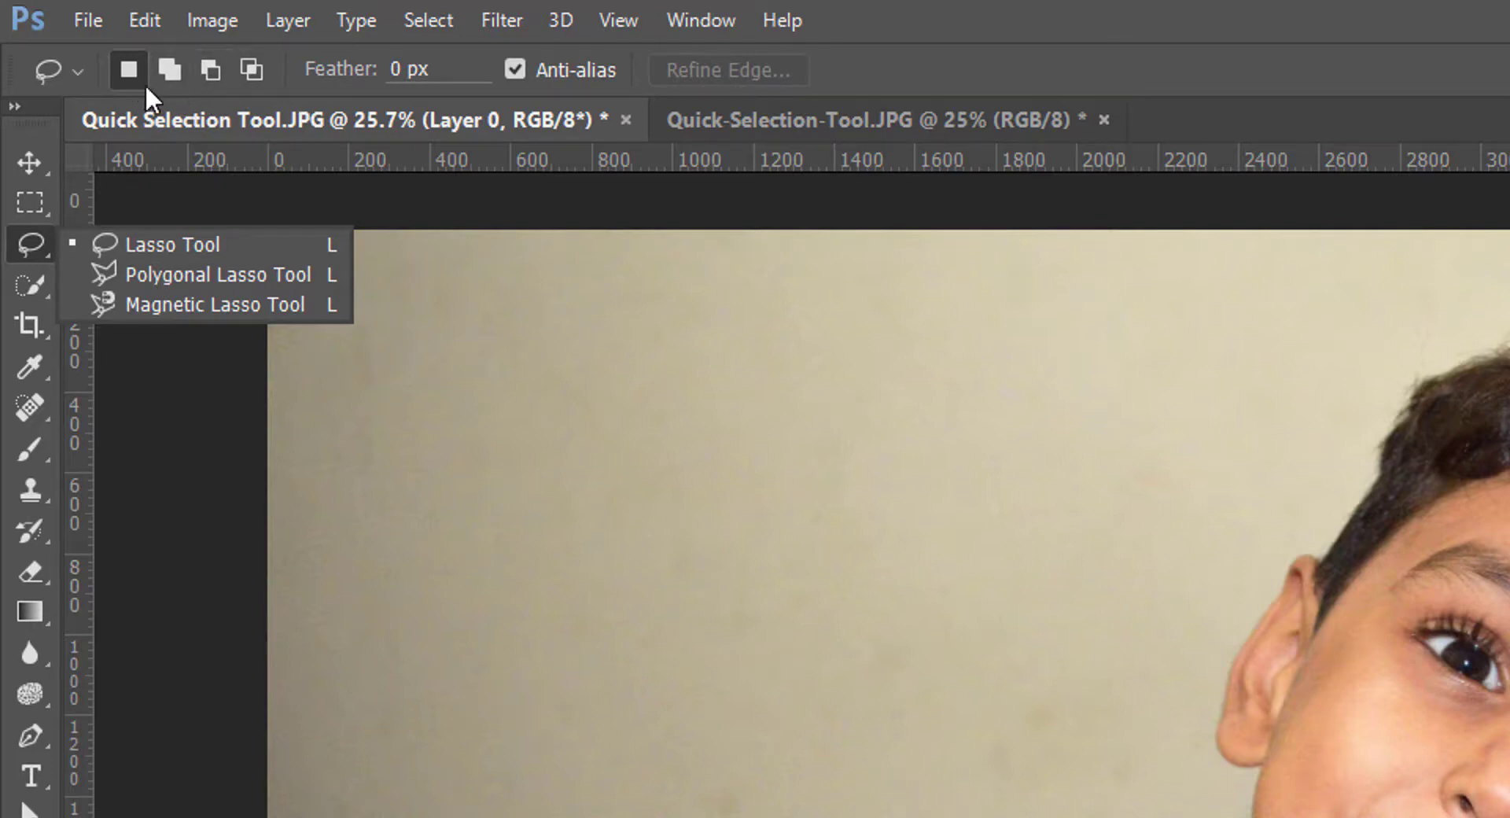
# Return to the Quick Selection Tool and put it in New Selection mode
pyautogui.click(19, 289)
pyautogui.click(85, 280)
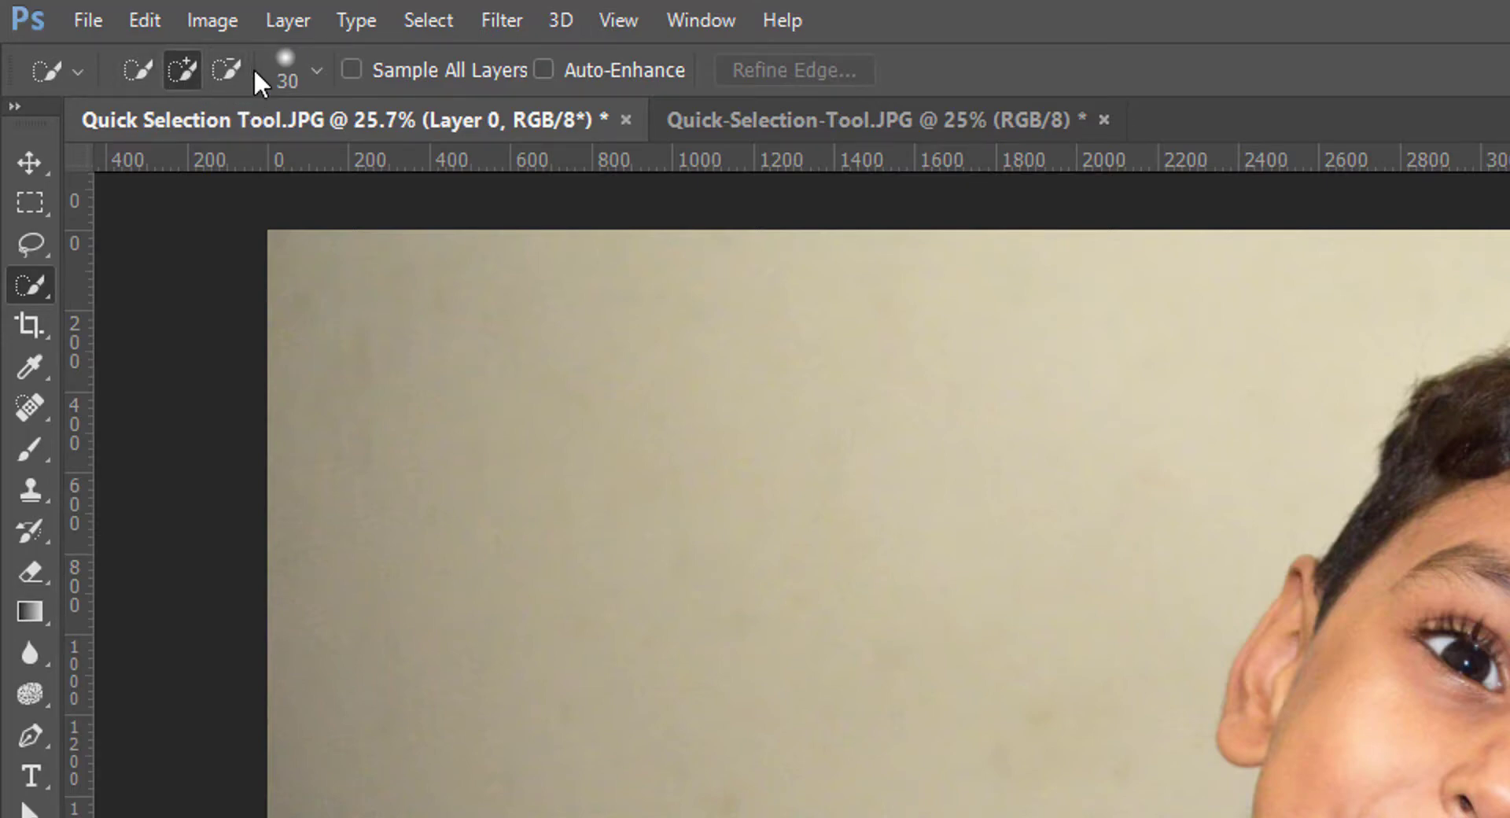
pyautogui.click(138, 72)
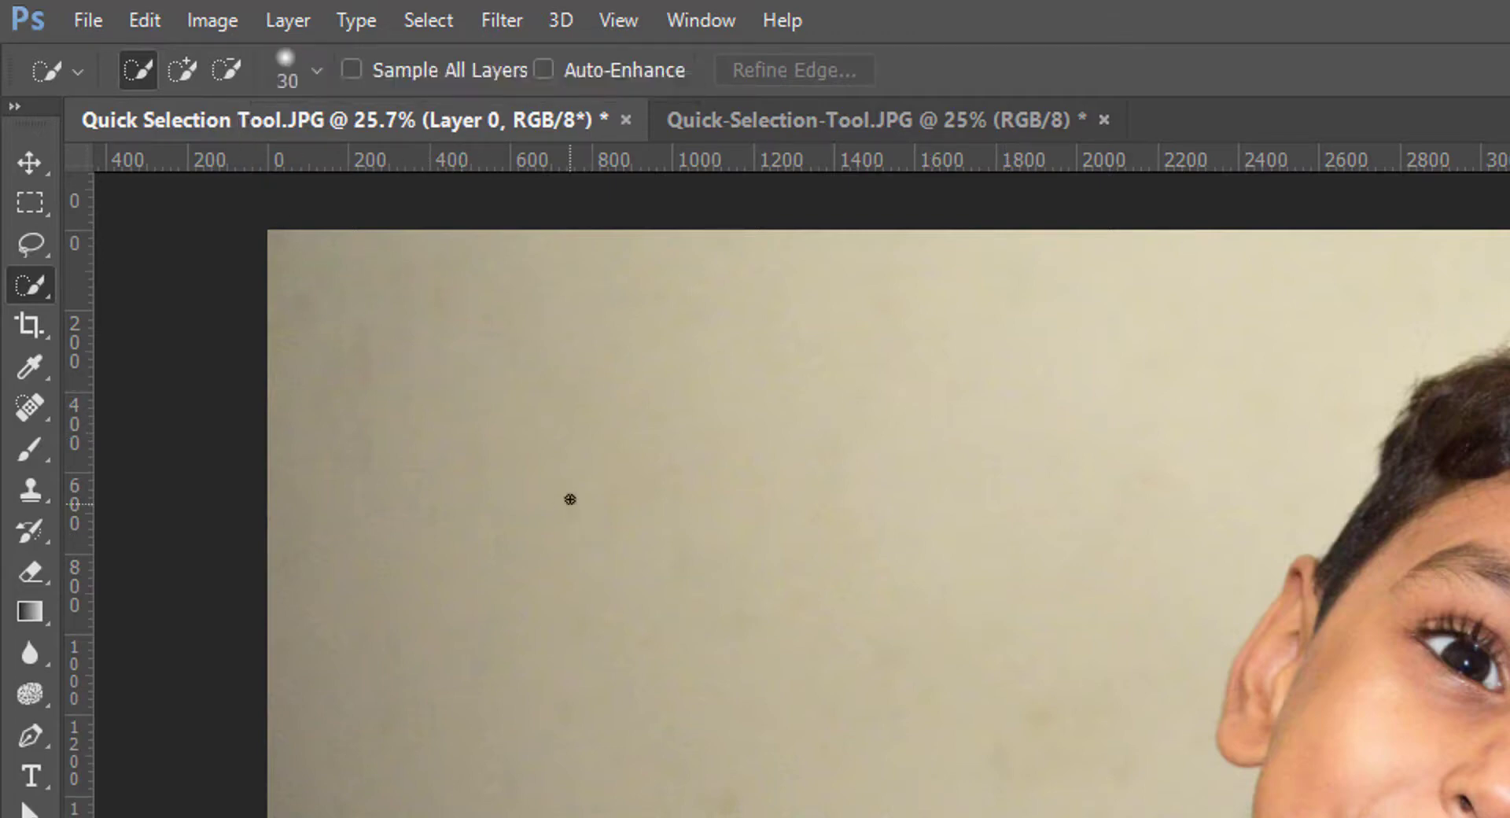
pyautogui.press('alt')
# Set the selection brush to a size of 53 px and a hardness of 94%, leaving pen size control Off
pyautogui.click(311, 67)
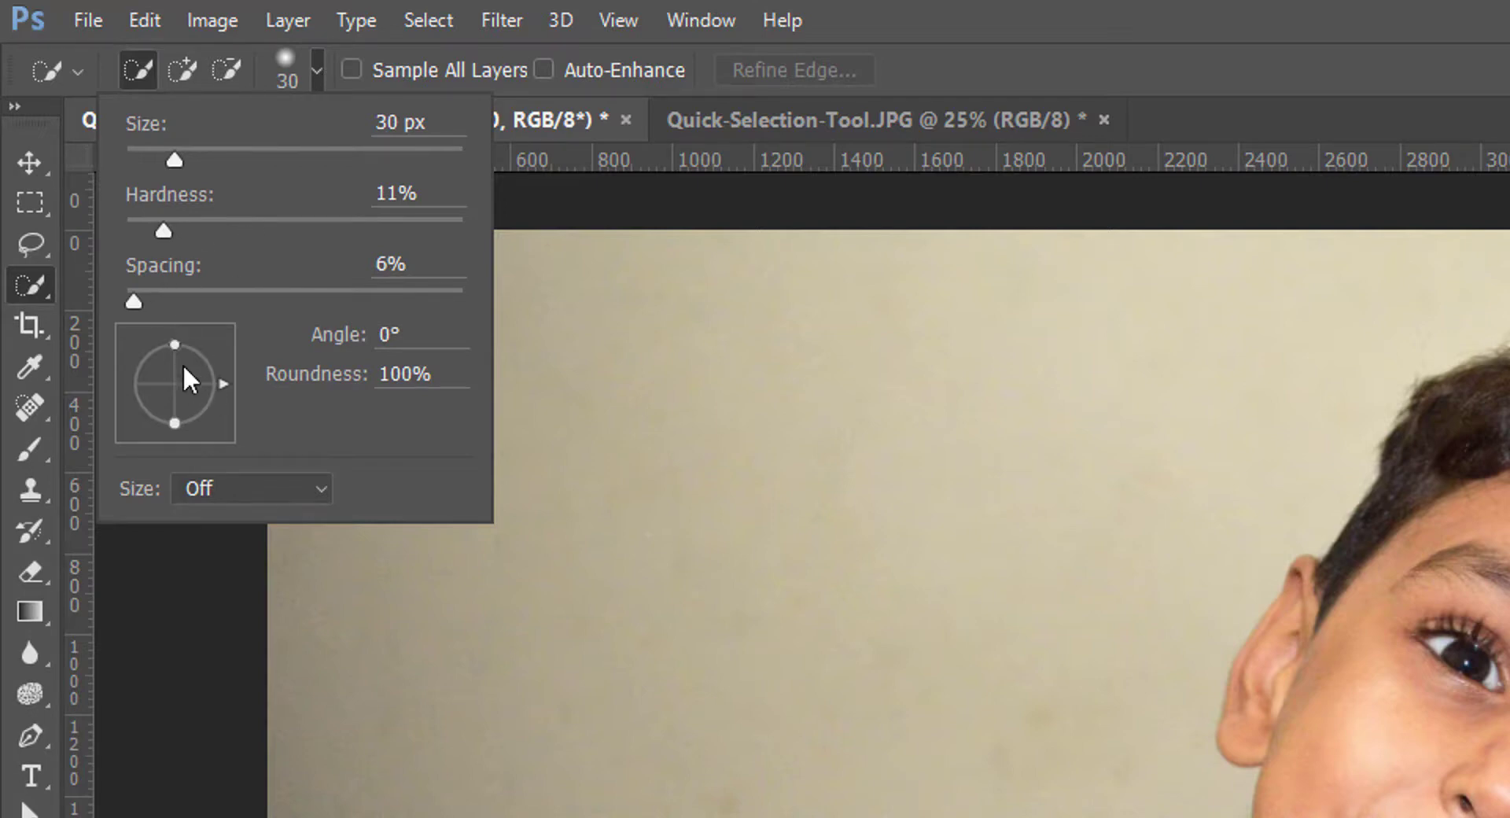
pyautogui.click(260, 485)
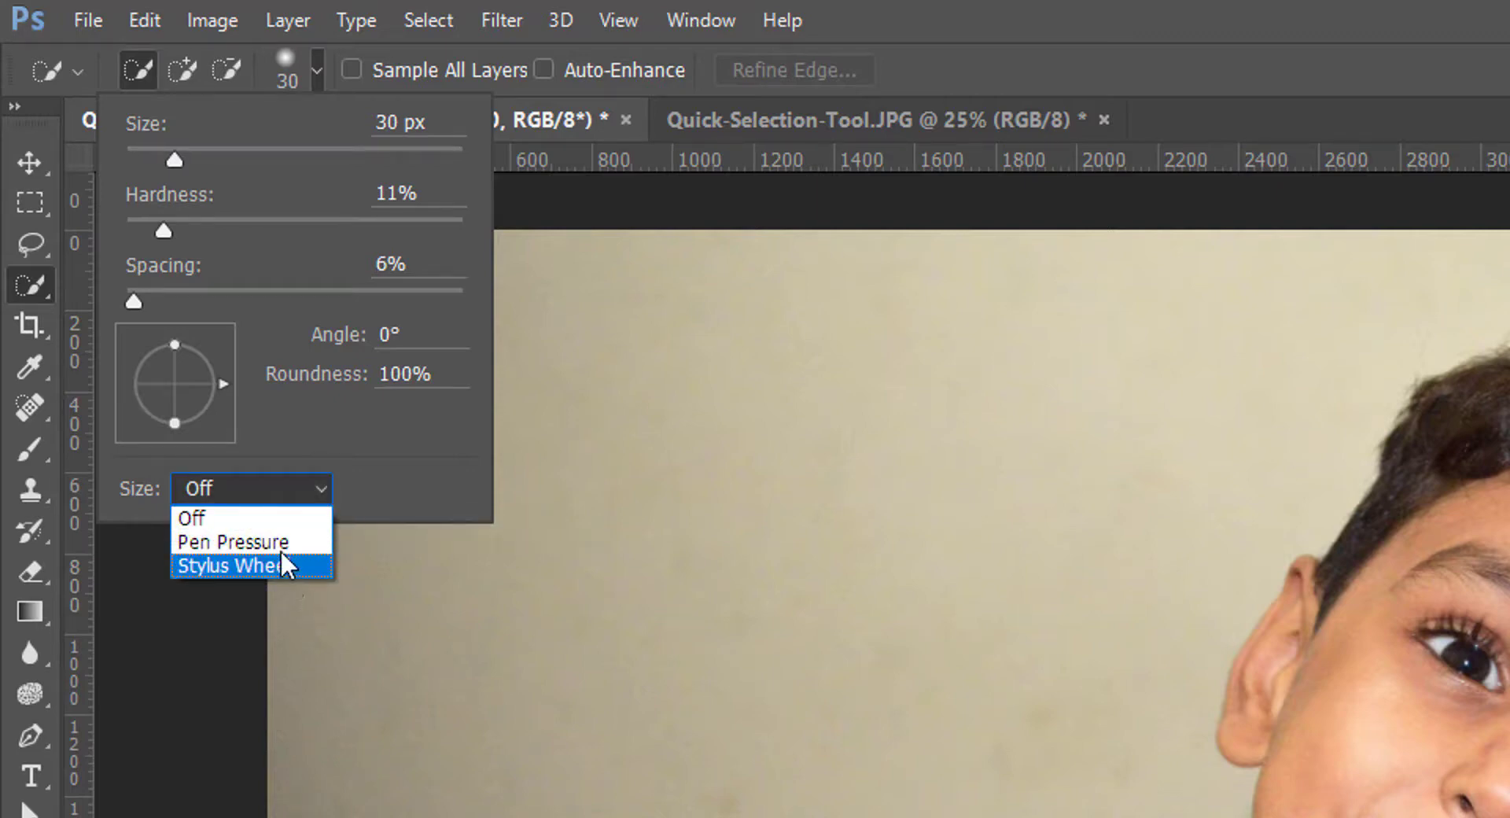
pyautogui.click(369, 429)
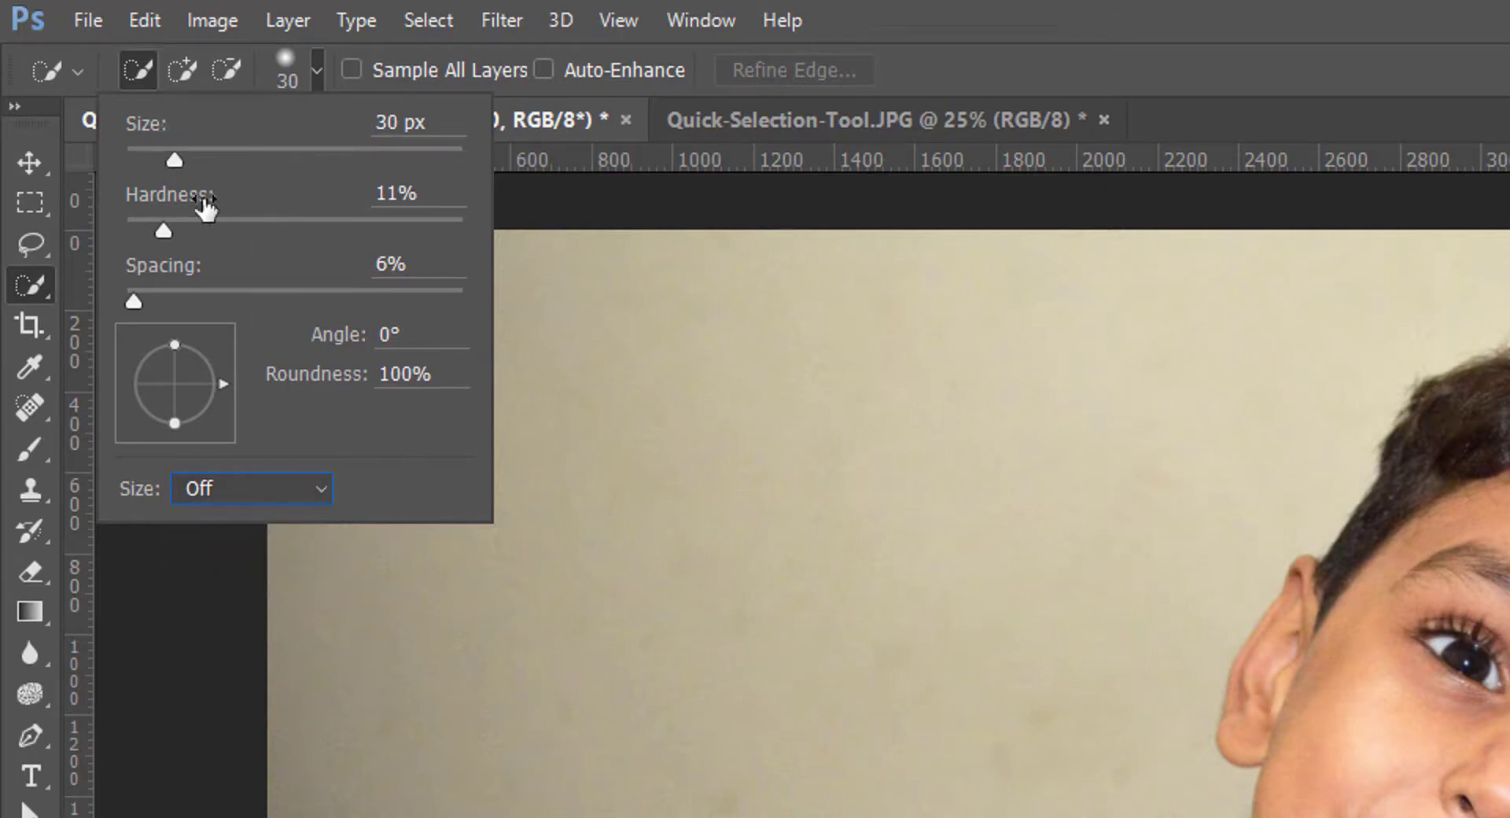
pyautogui.moveTo(172, 158)
pyautogui.mouseDown()
pyautogui.moveTo(397, 196)
pyautogui.moveTo(185, 158)
pyautogui.moveTo(438, 158)
pyautogui.moveTo(405, 143)
pyautogui.mouseUp()
pyautogui.write('364')
pyautogui.press('Return')
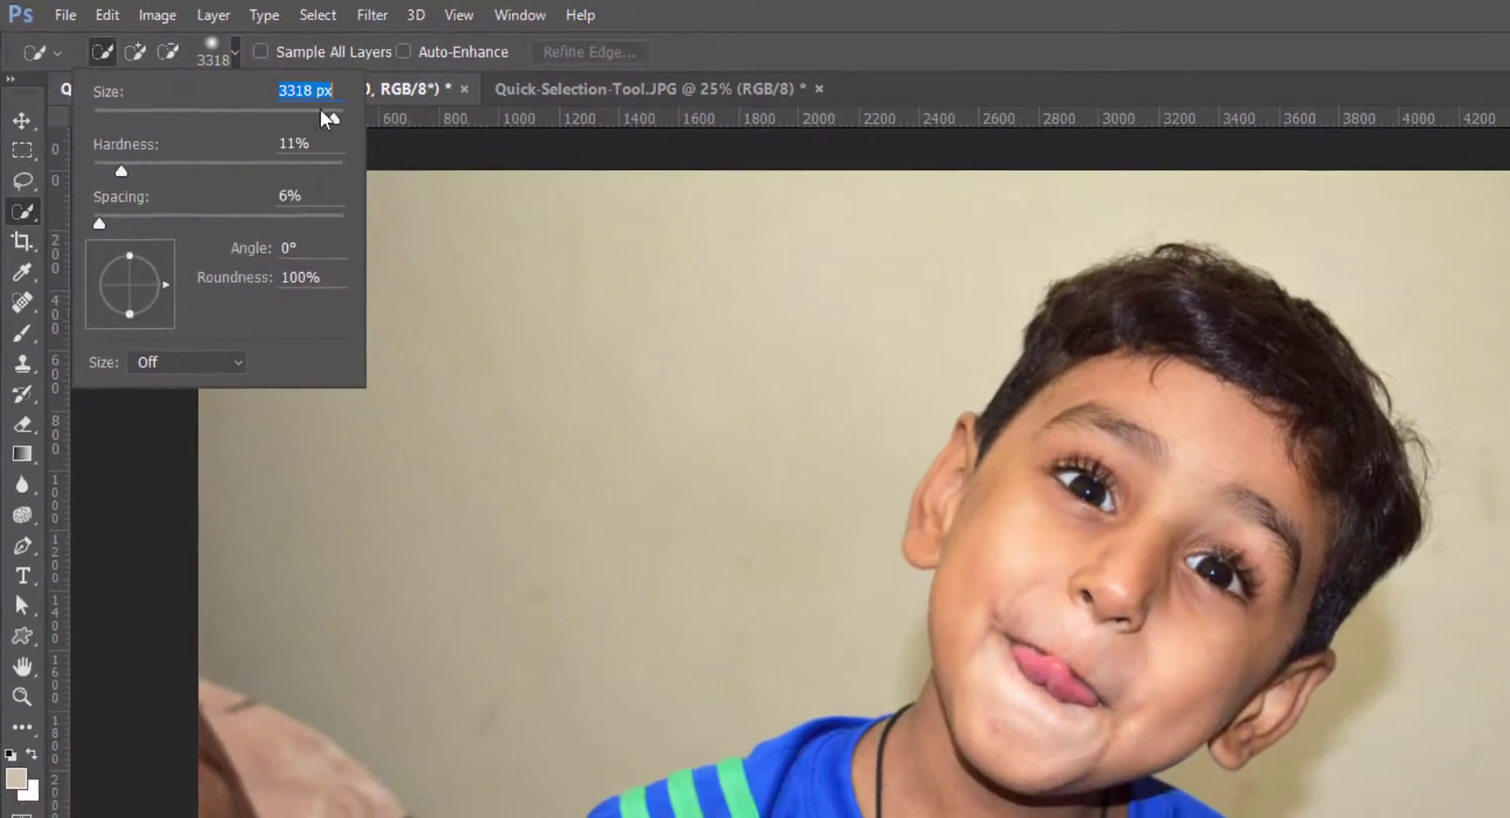
pyautogui.moveTo(347, 123)
pyautogui.mouseDown()
pyautogui.moveTo(166, 132)
pyautogui.moveTo(127, 150)
pyautogui.moveTo(292, 151)
pyautogui.mouseUp()
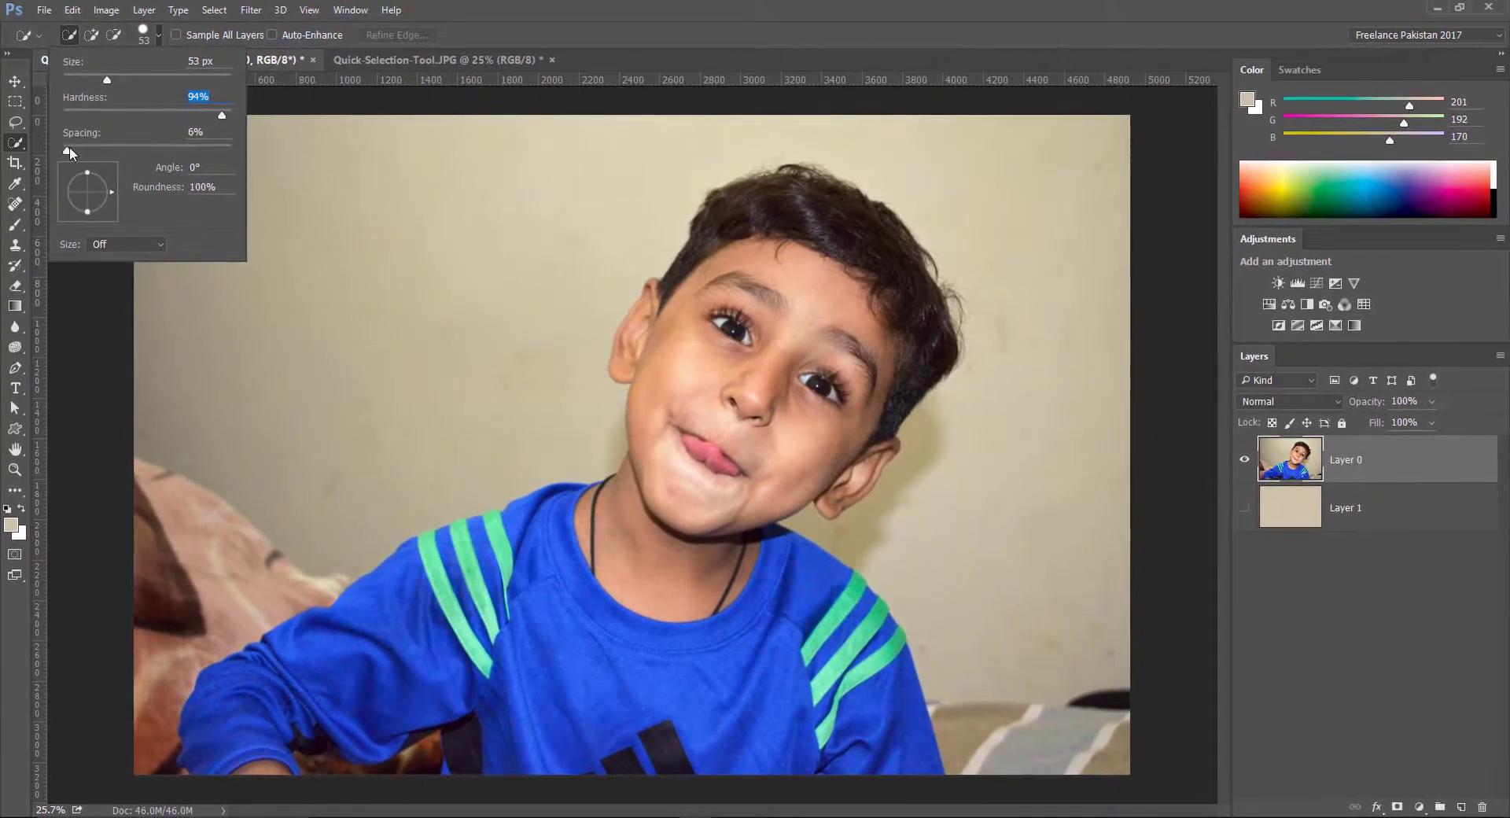
# Paint a quick selection over the upper-left area of the wall behind the boy
pyautogui.click(315, 230)
pyautogui.moveTo(311, 225)
pyautogui.mouseDown()
pyautogui.moveTo(361, 257)
pyautogui.moveTo(453, 262)
pyautogui.mouseUp()
pyautogui.moveTo(472, 202)
pyautogui.mouseDown()
pyautogui.moveTo(394, 186)
pyautogui.moveTo(231, 238)
pyautogui.moveTo(188, 232)
pyautogui.mouseUp()
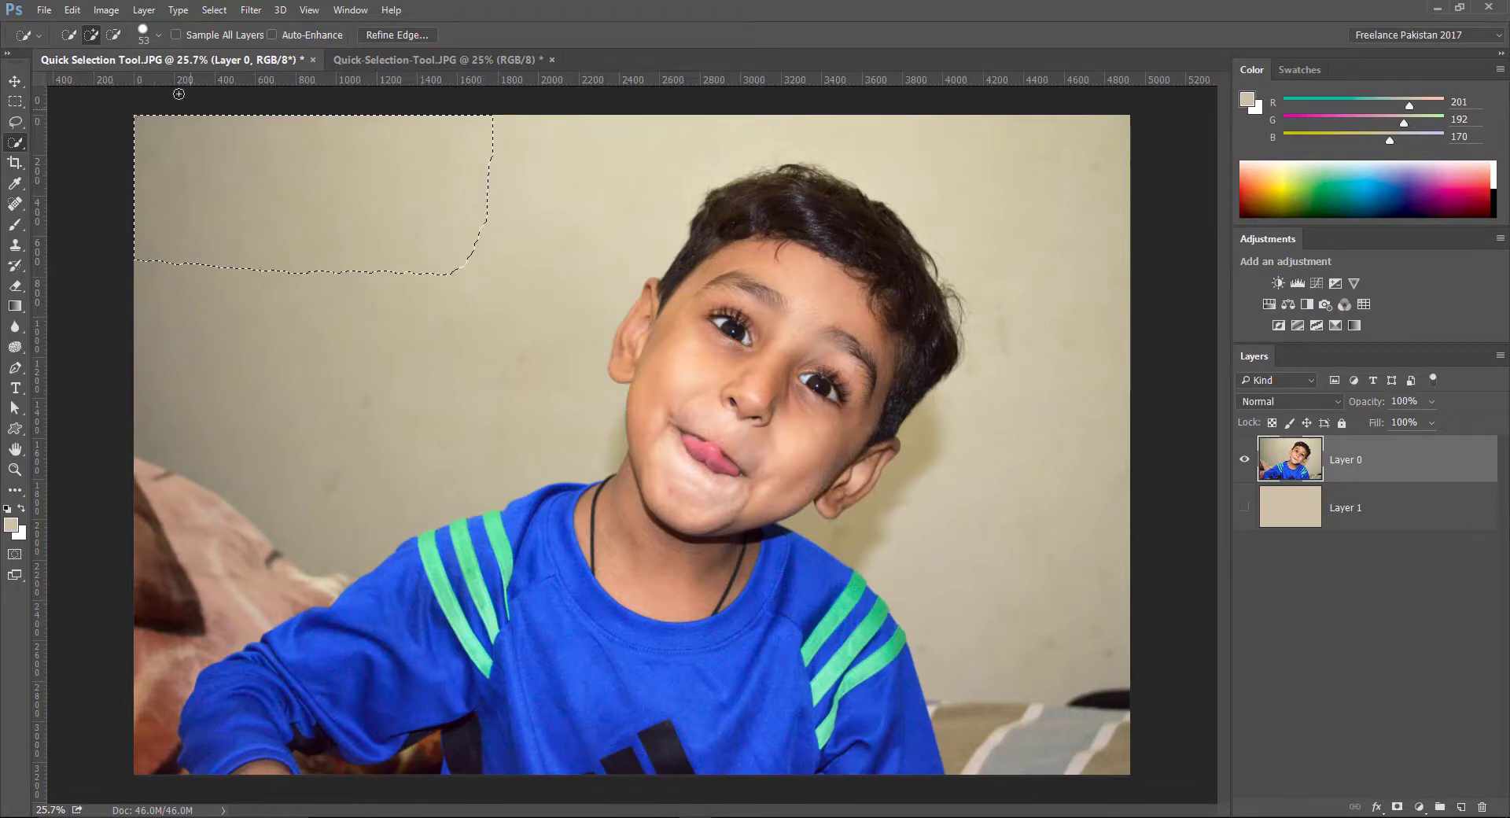
# Set the brush spacing to 22%, try tilting the brush tip, and set its angle to 0°
pyautogui.click(158, 35)
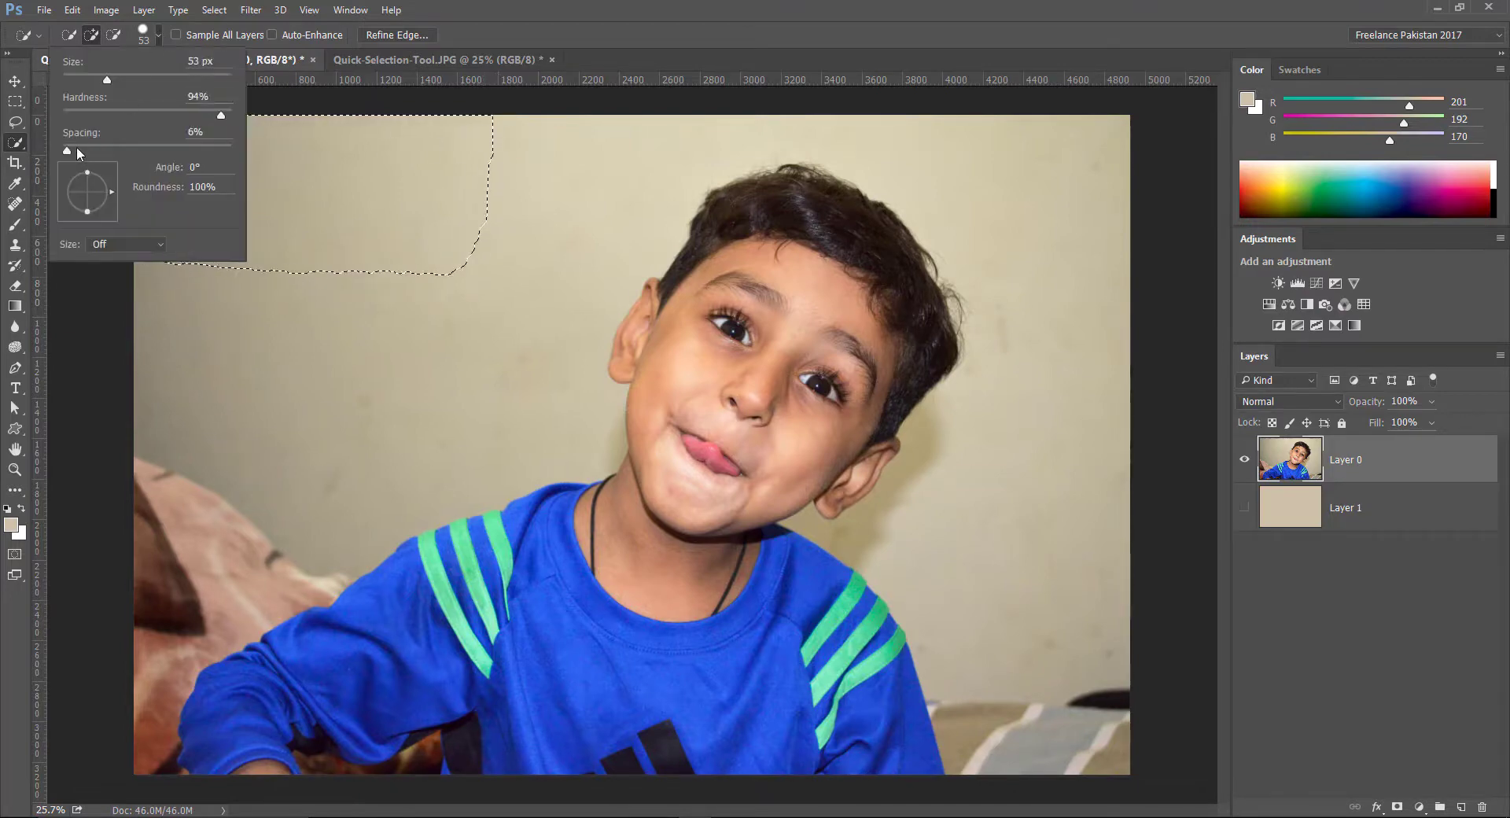
pyautogui.moveTo(76, 145); pyautogui.dragTo(80, 145)
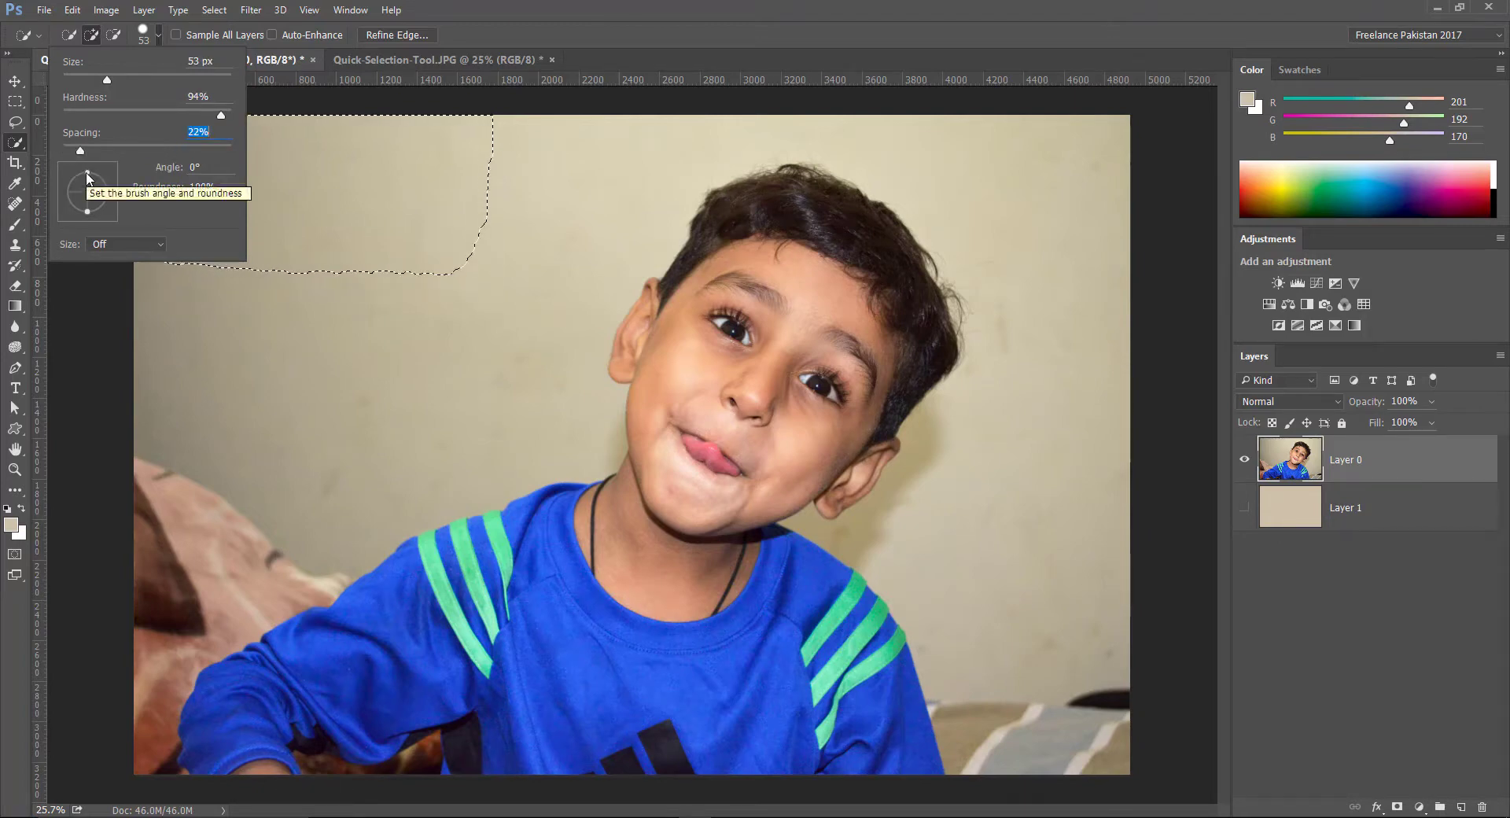
pyautogui.moveTo(86, 172)
pyautogui.mouseDown()
pyautogui.moveTo(92, 210)
pyautogui.moveTo(97, 157)
pyautogui.moveTo(103, 212)
pyautogui.moveTo(102, 150)
pyautogui.moveTo(4, 179)
pyautogui.moveTo(165, 236)
pyautogui.moveTo(223, 293)
pyautogui.mouseUp()
pyautogui.click(112, 190)
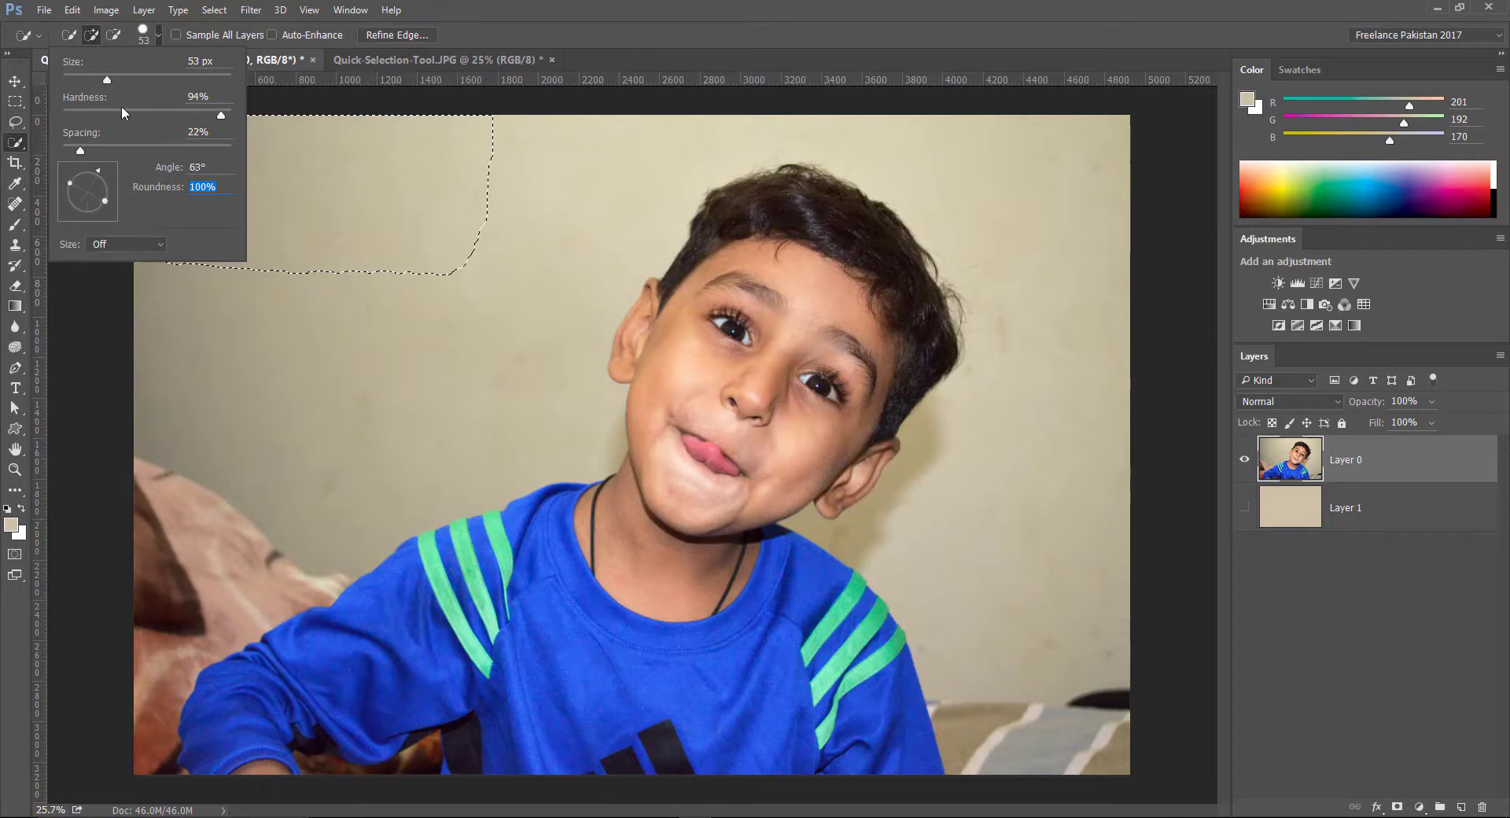
pyautogui.moveTo(122, 110)
pyautogui.mouseDown()
pyautogui.moveTo(85, 82)
pyautogui.moveTo(266, 214)
pyautogui.mouseUp()
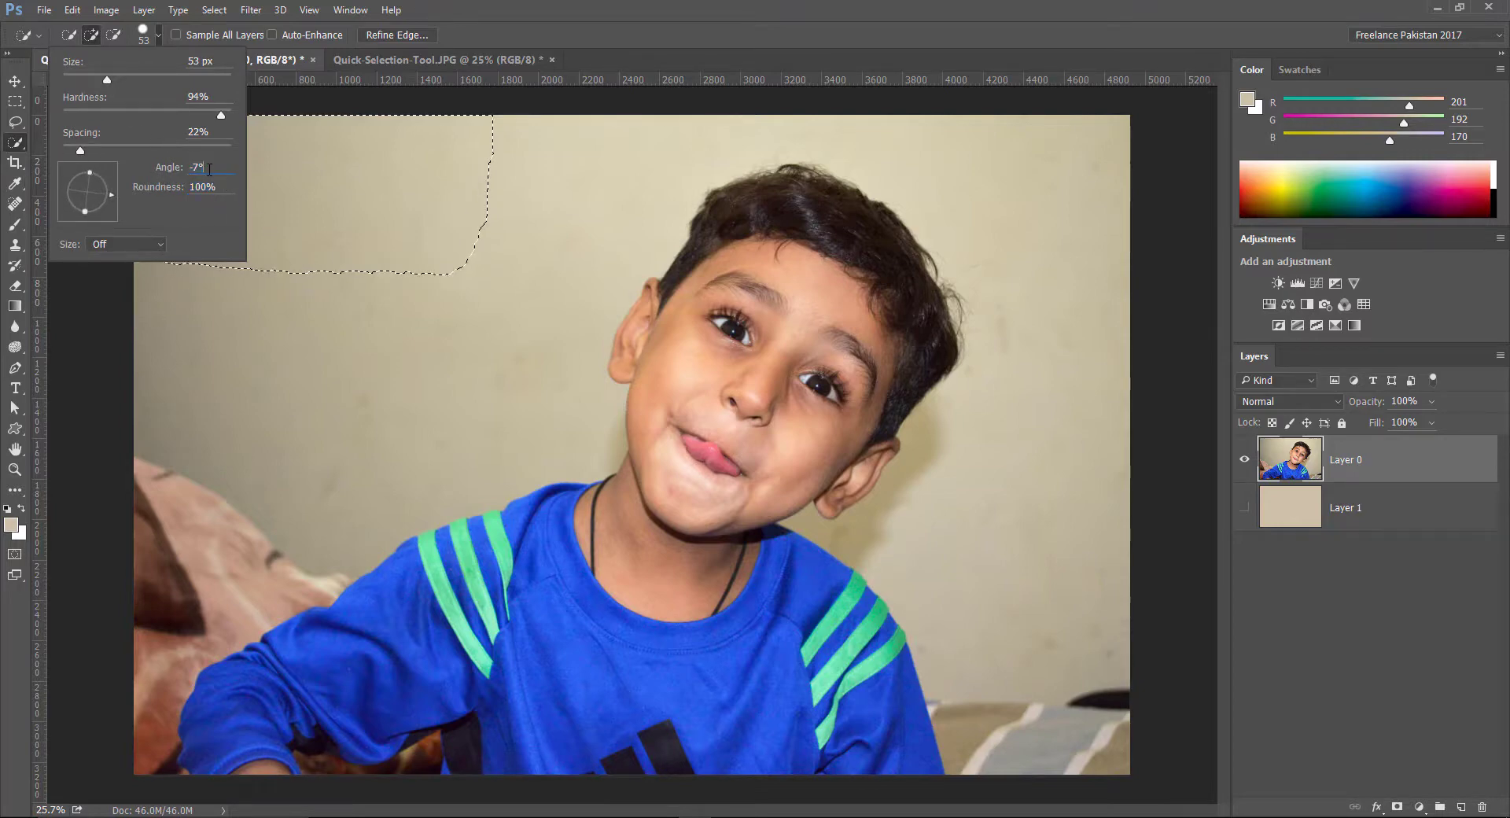
pyautogui.write('0')
pyautogui.press('Tab')
pyautogui.click(211, 40)
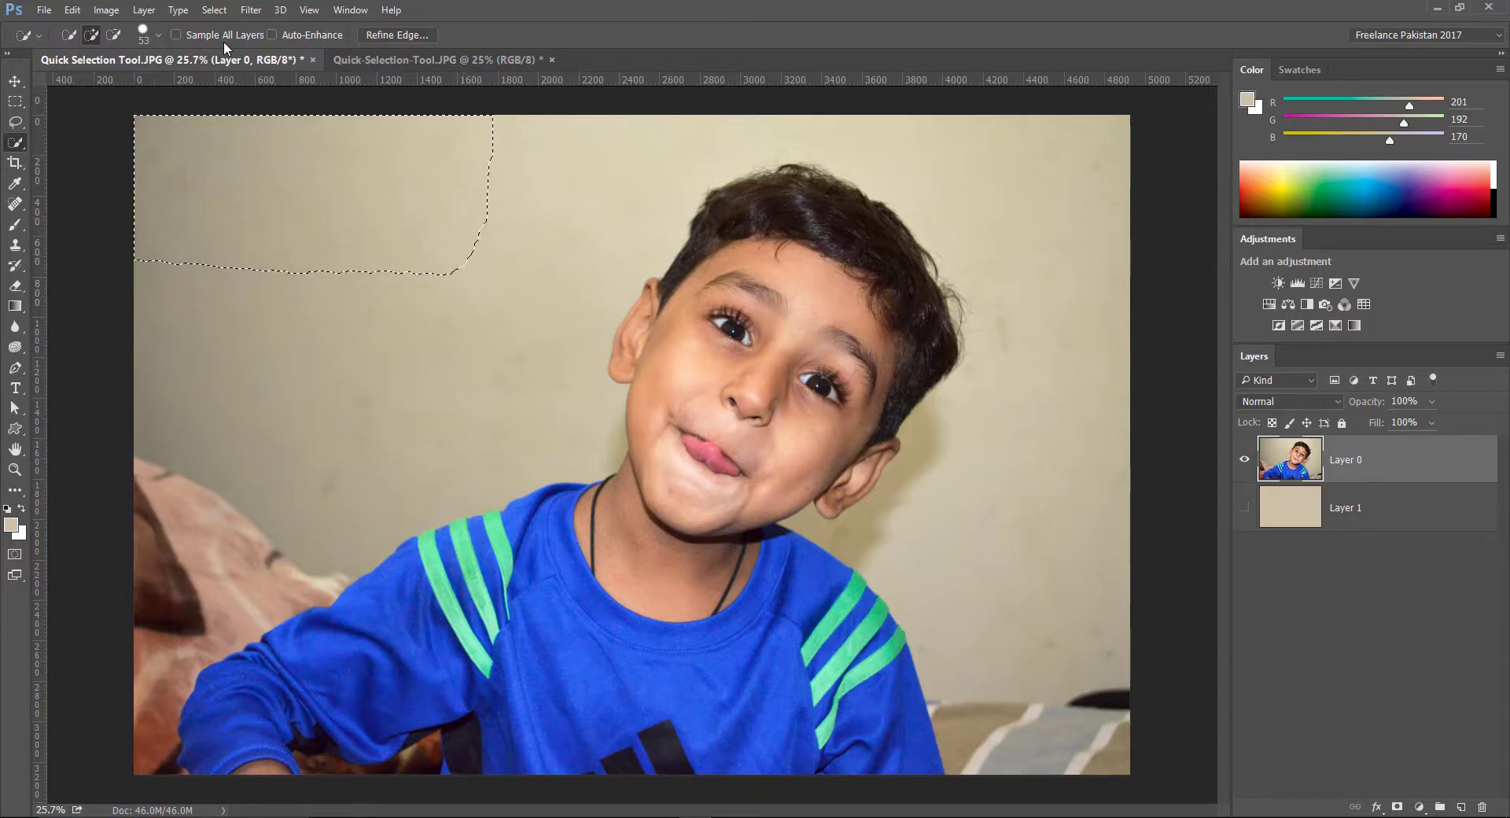
# Turn Sample All Layers on and back off for the Quick Selection Tool
pyautogui.click(175, 35)
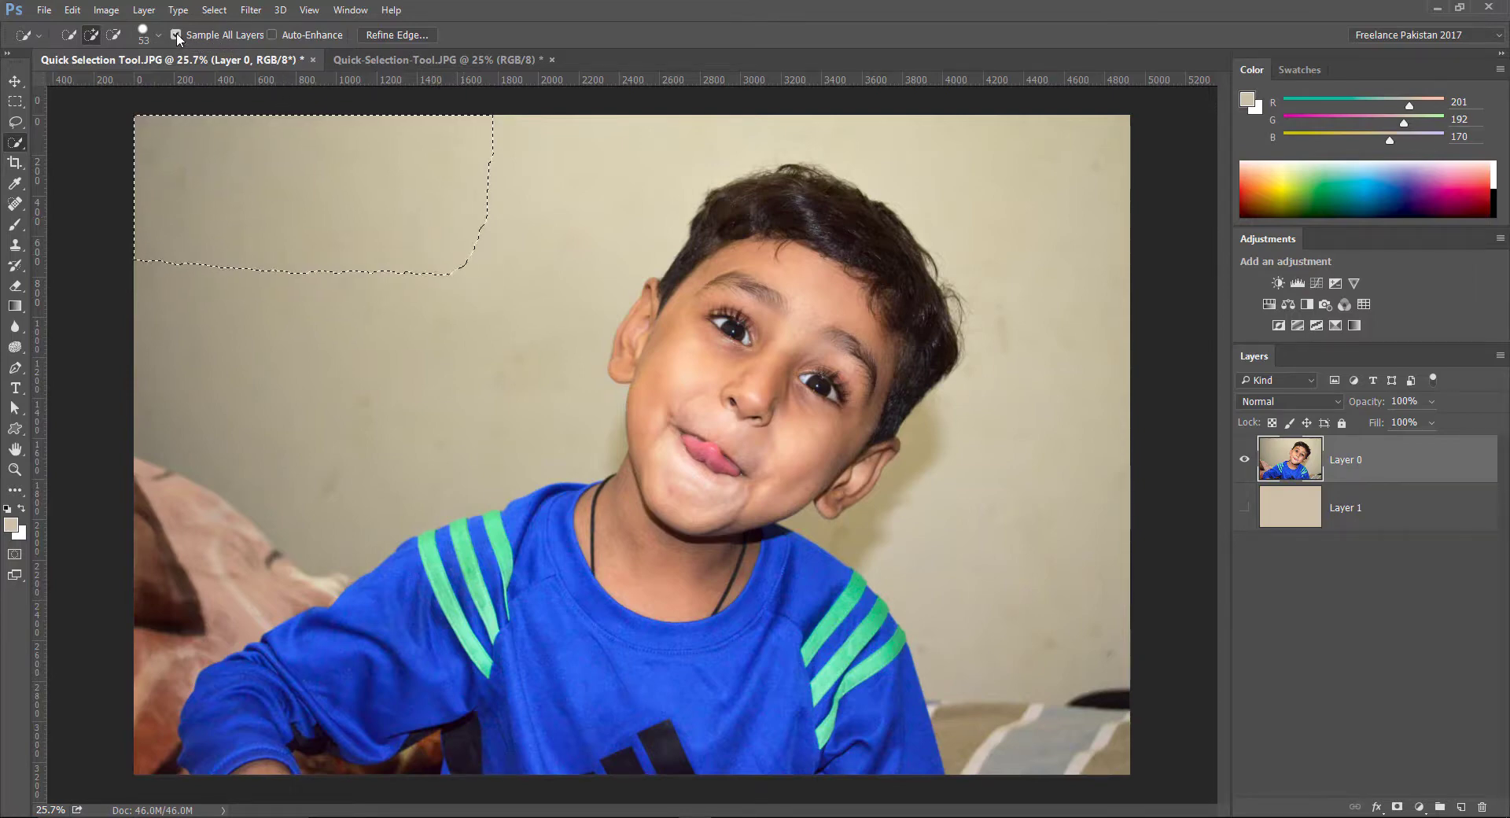
pyautogui.click(176, 34)
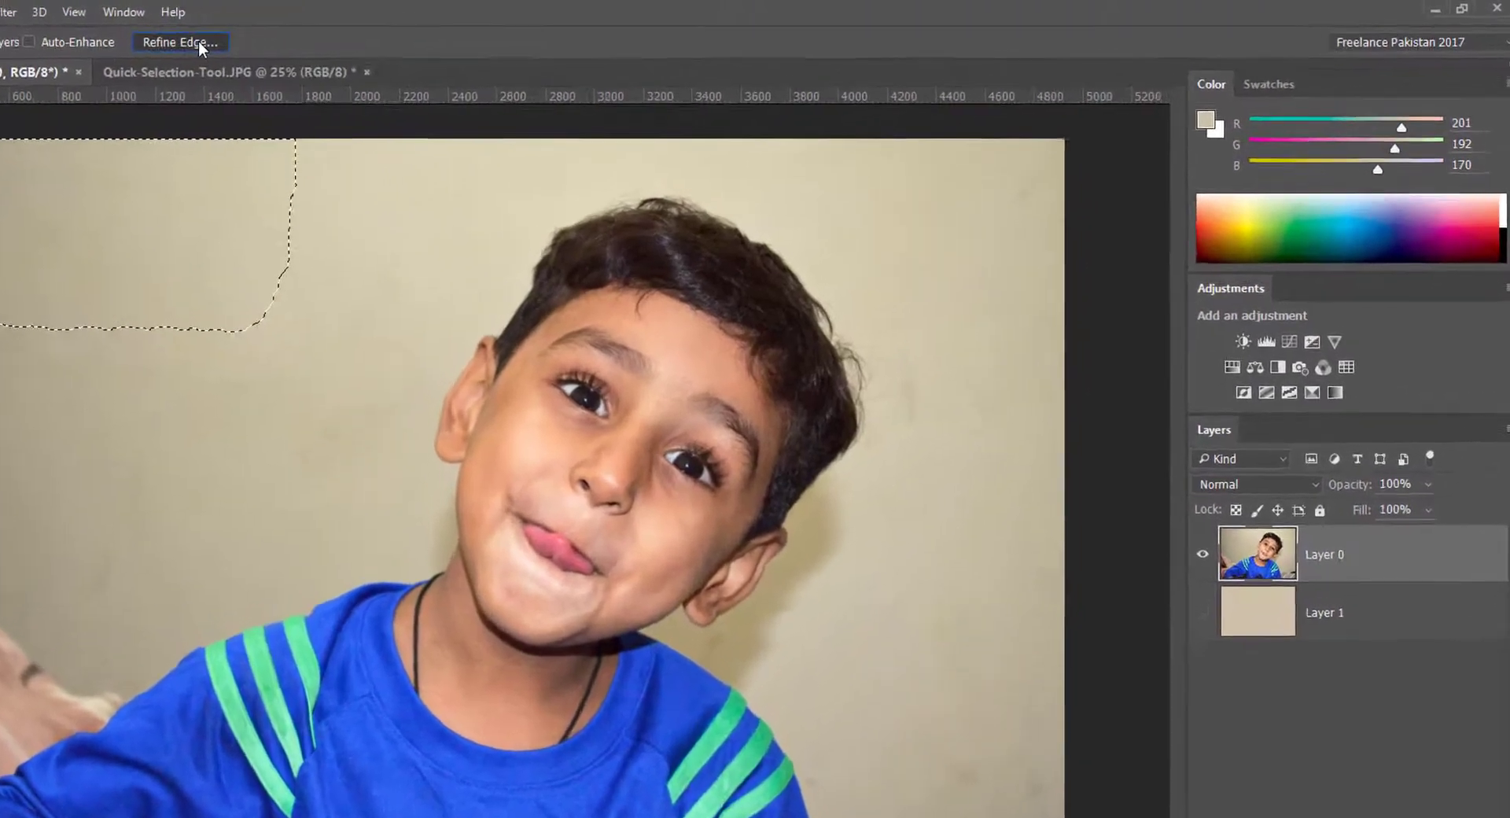
# Open Refine Edge for the wall selection and move its dialog to uncover the image
pyautogui.click(407, 37)
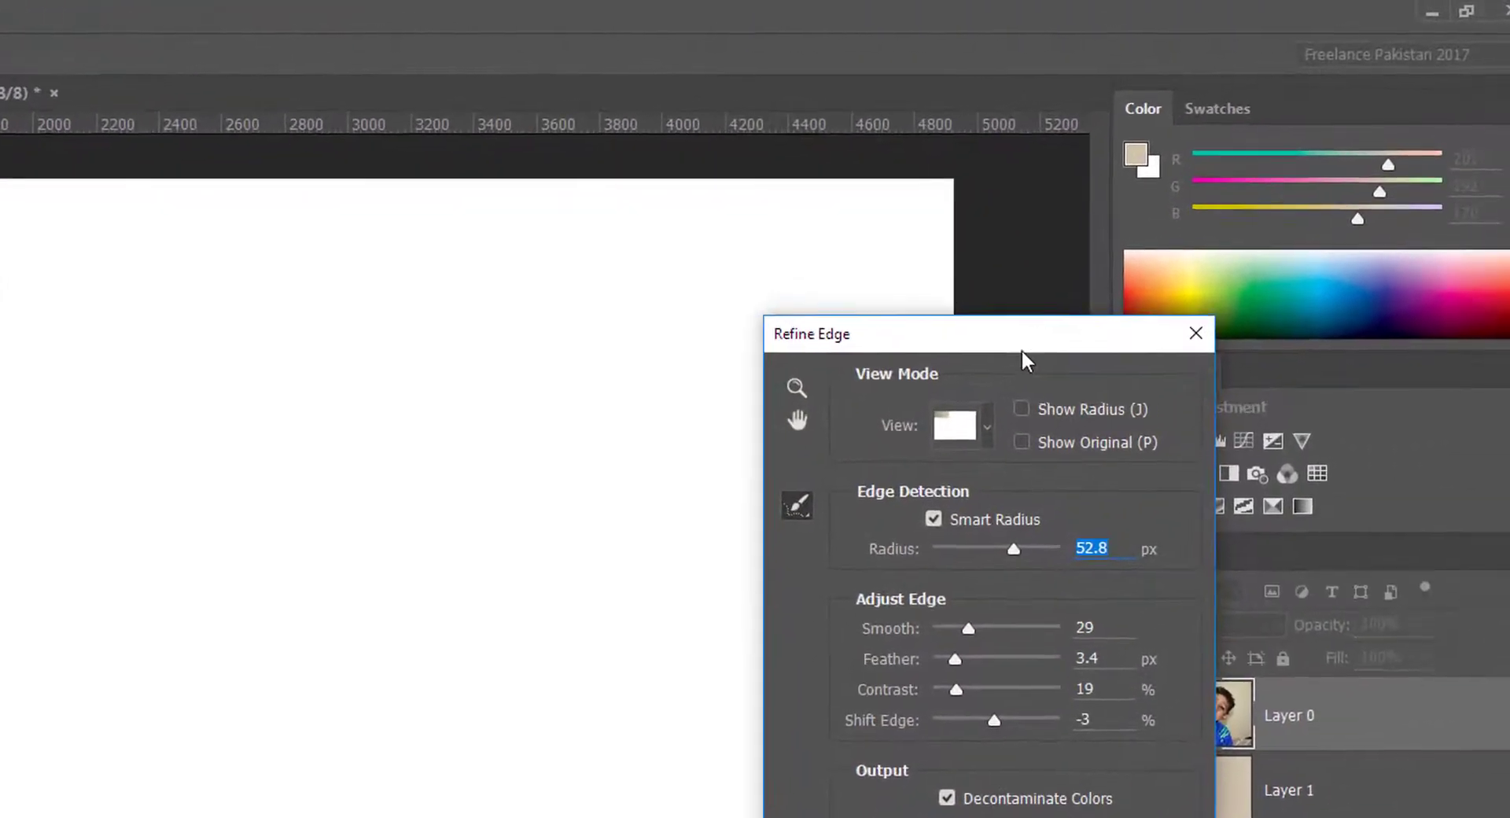
pyautogui.moveTo(1082, 297); pyautogui.dragTo(979, 103)
pyautogui.moveTo(861, 127); pyautogui.dragTo(929, 137)
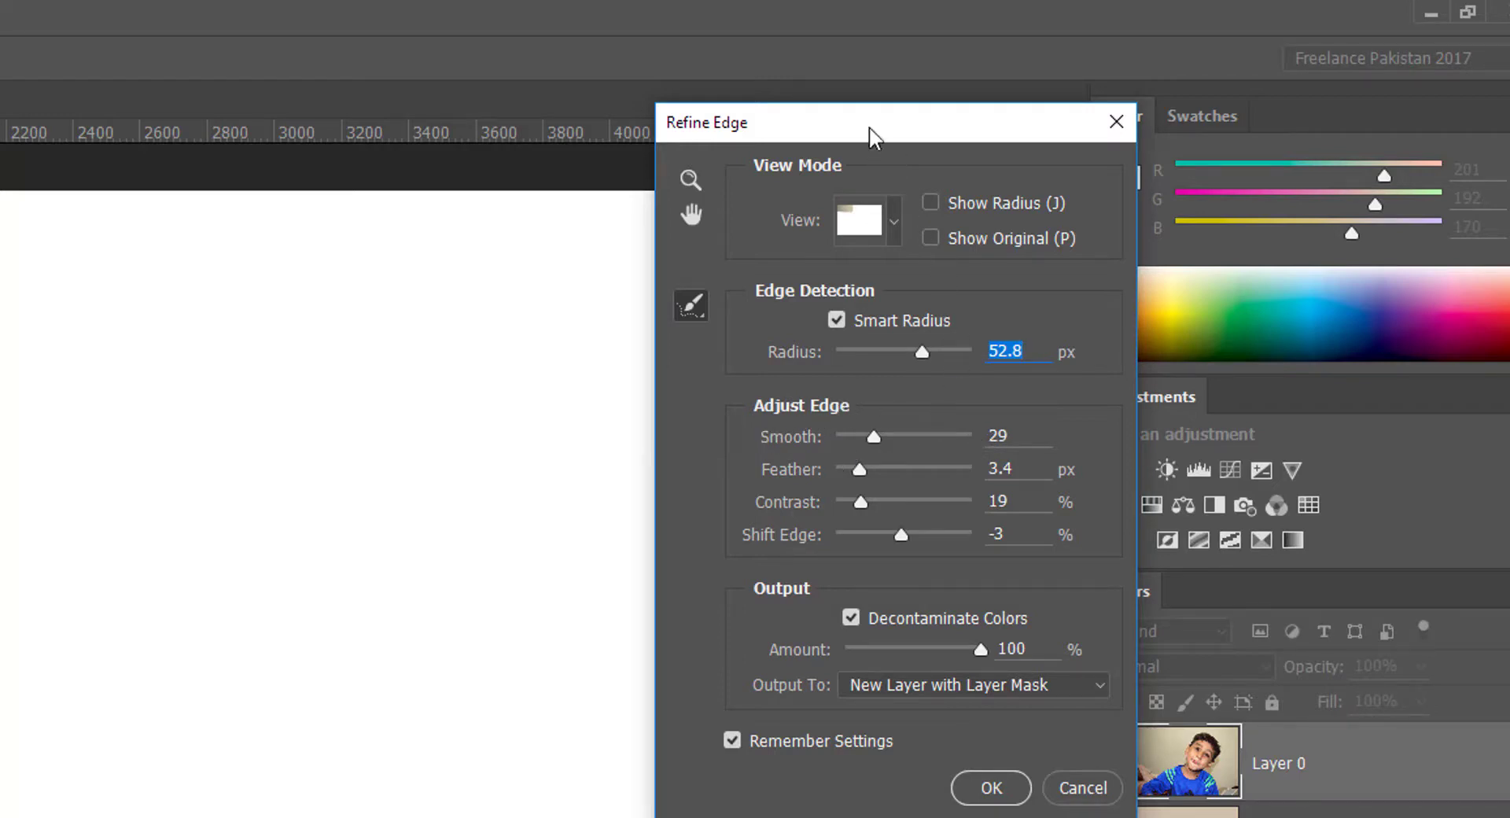
pyautogui.moveTo(873, 138); pyautogui.dragTo(666, 230)
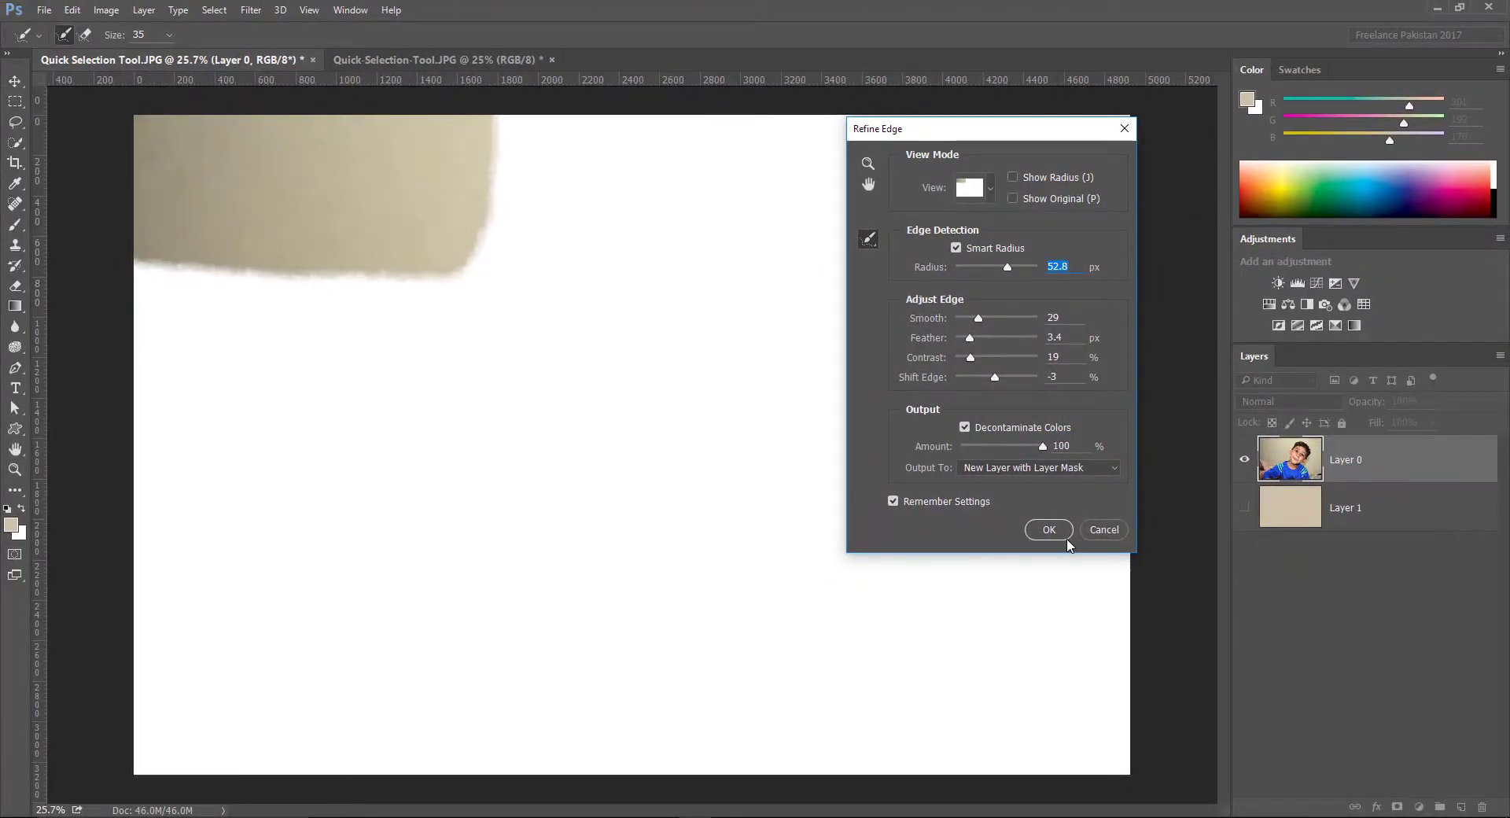
# Cancel the edge refinement and set the Quick Selection Tool to New Selection mode
pyautogui.click(1103, 530)
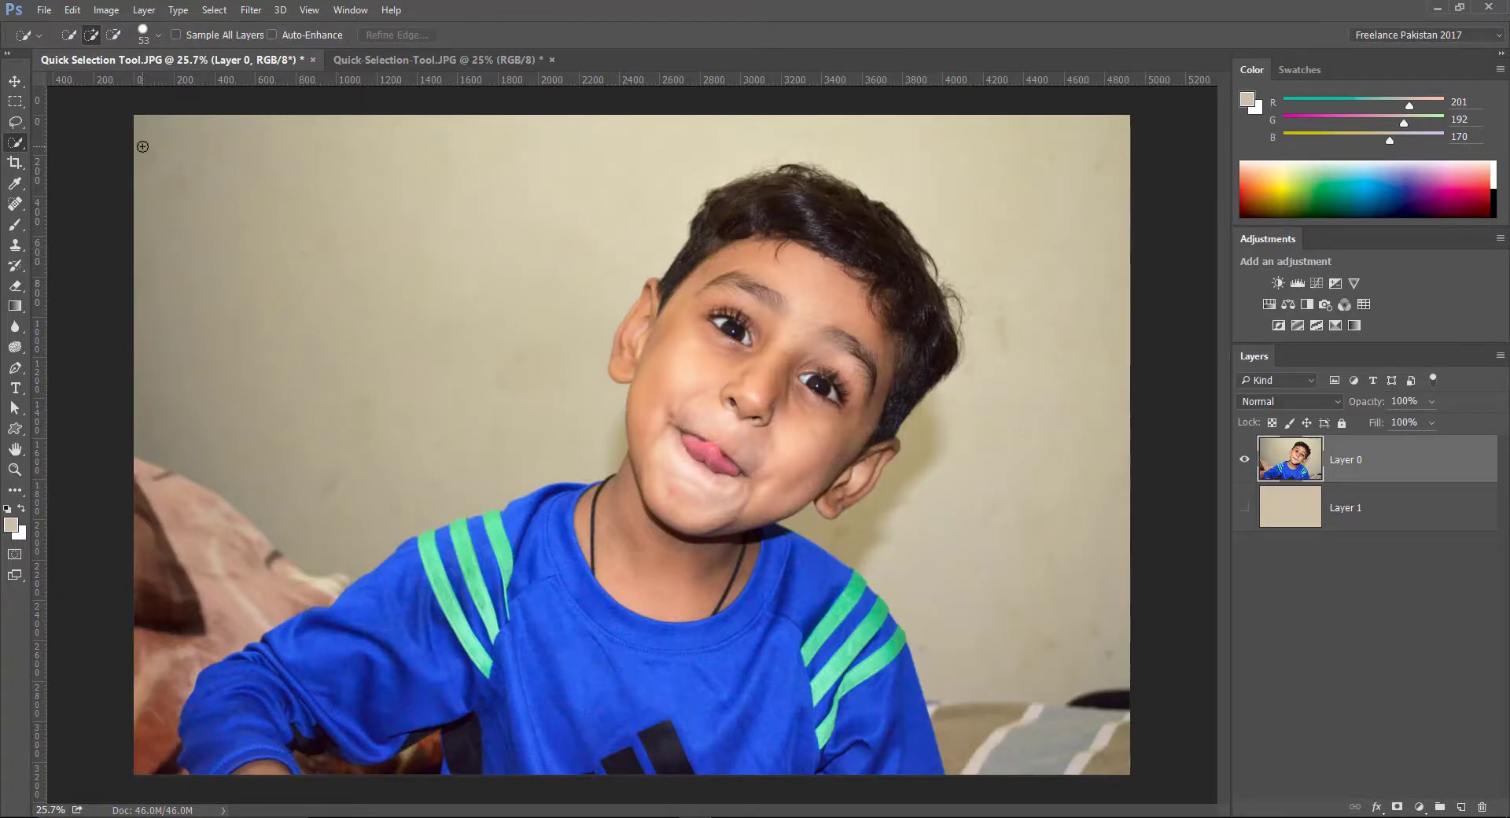
pyautogui.rightClick(19, 148)
pyautogui.click(62, 145)
pyautogui.click(69, 35)
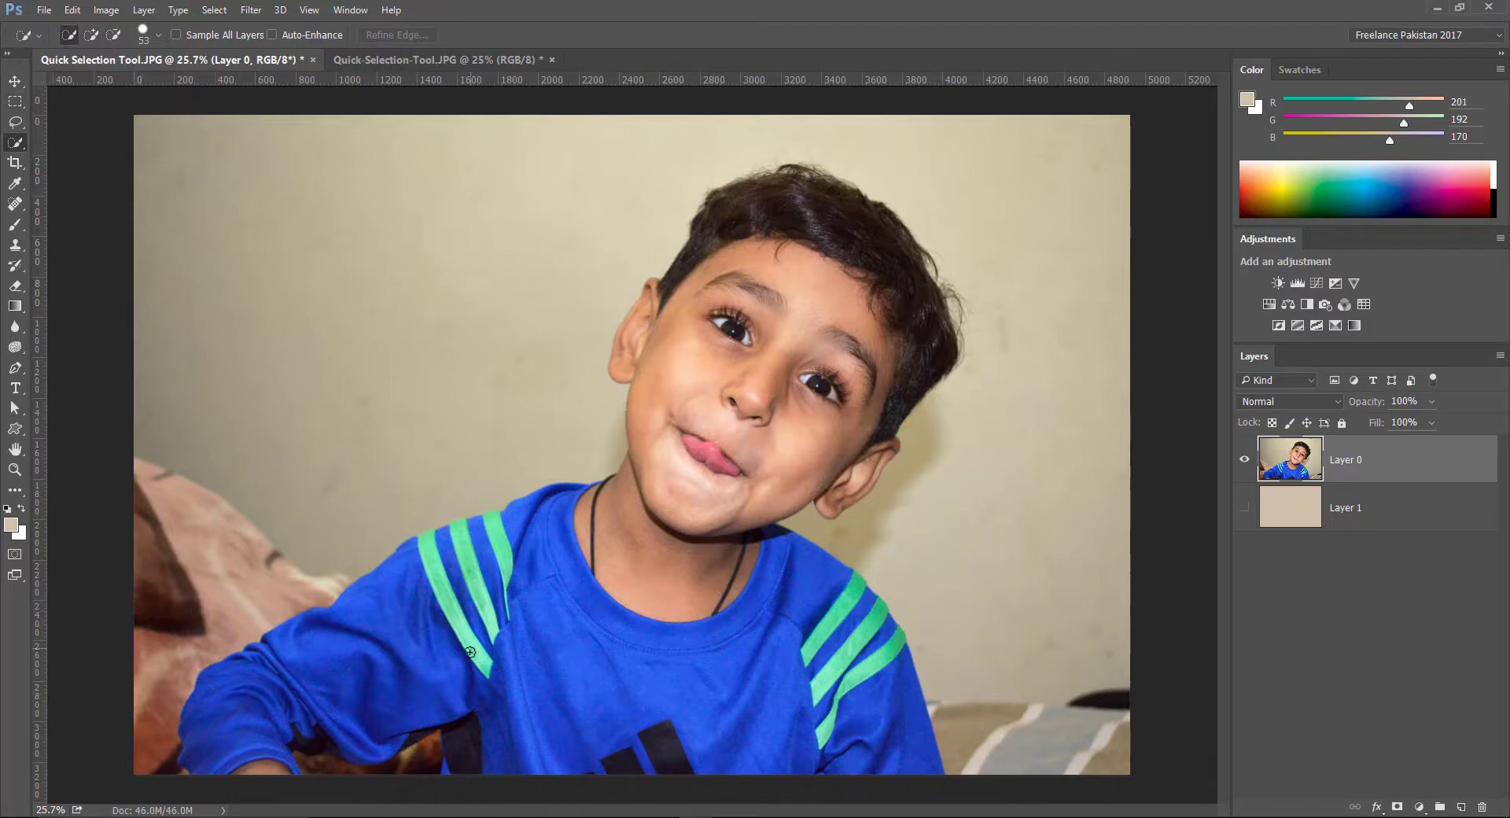
# Paint a quick selection over the boy's hair, face, ears and blue shirt
pyautogui.click(759, 220)
pyautogui.moveTo(759, 222)
pyautogui.mouseDown()
pyautogui.moveTo(796, 208)
pyautogui.moveTo(865, 322)
pyautogui.moveTo(763, 386)
pyautogui.moveTo(703, 492)
pyautogui.moveTo(601, 598)
pyautogui.moveTo(496, 604)
pyautogui.moveTo(509, 590)
pyautogui.moveTo(473, 588)
pyautogui.moveTo(382, 610)
pyautogui.moveTo(250, 738)
pyautogui.moveTo(732, 630)
pyautogui.moveTo(800, 705)
pyautogui.moveTo(885, 731)
pyautogui.mouseUp()
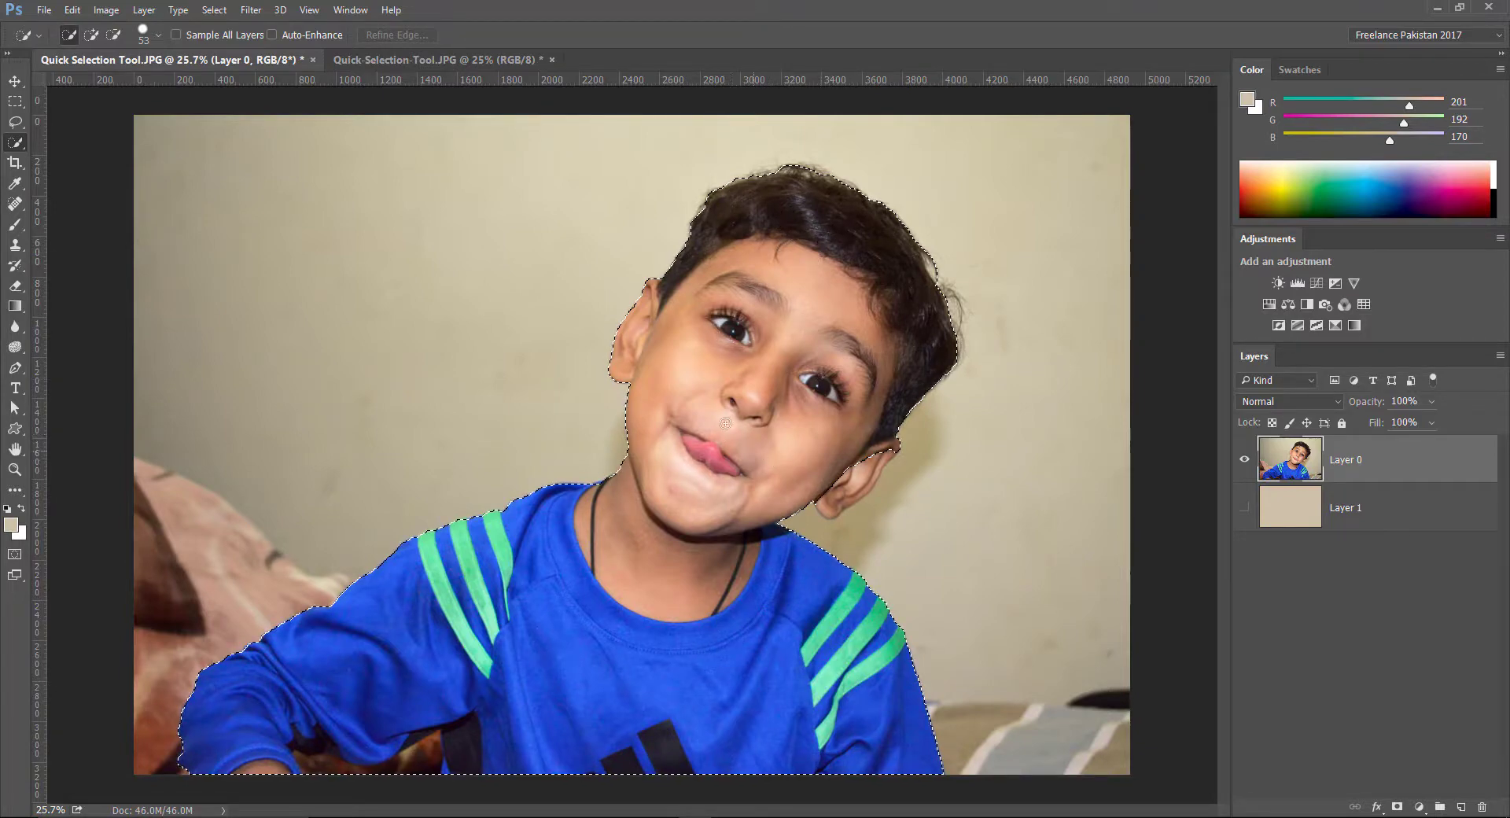
pyautogui.moveTo(876, 452); pyautogui.dragTo(840, 492)
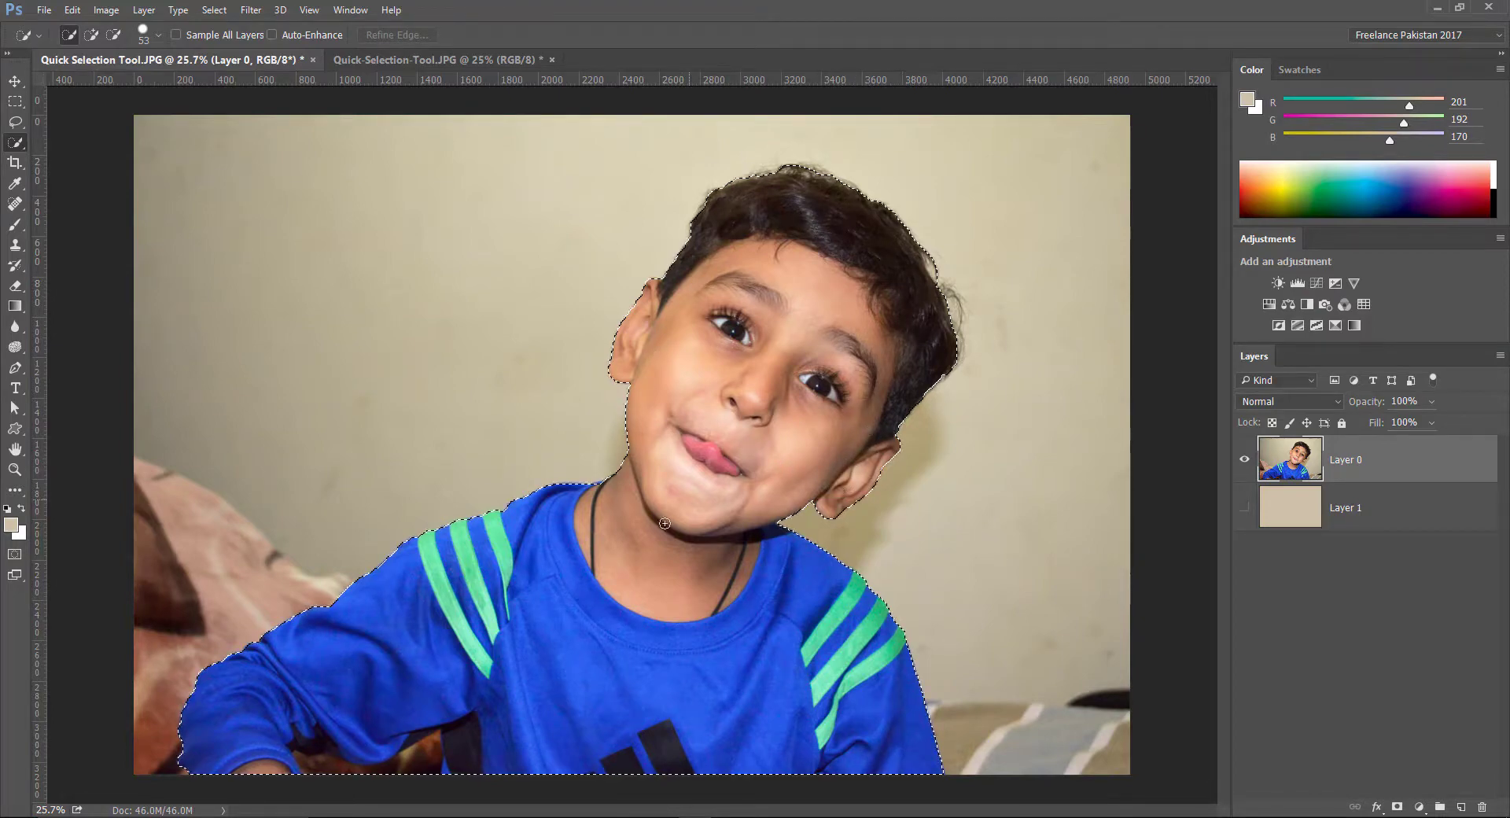
pyautogui.click(715, 654)
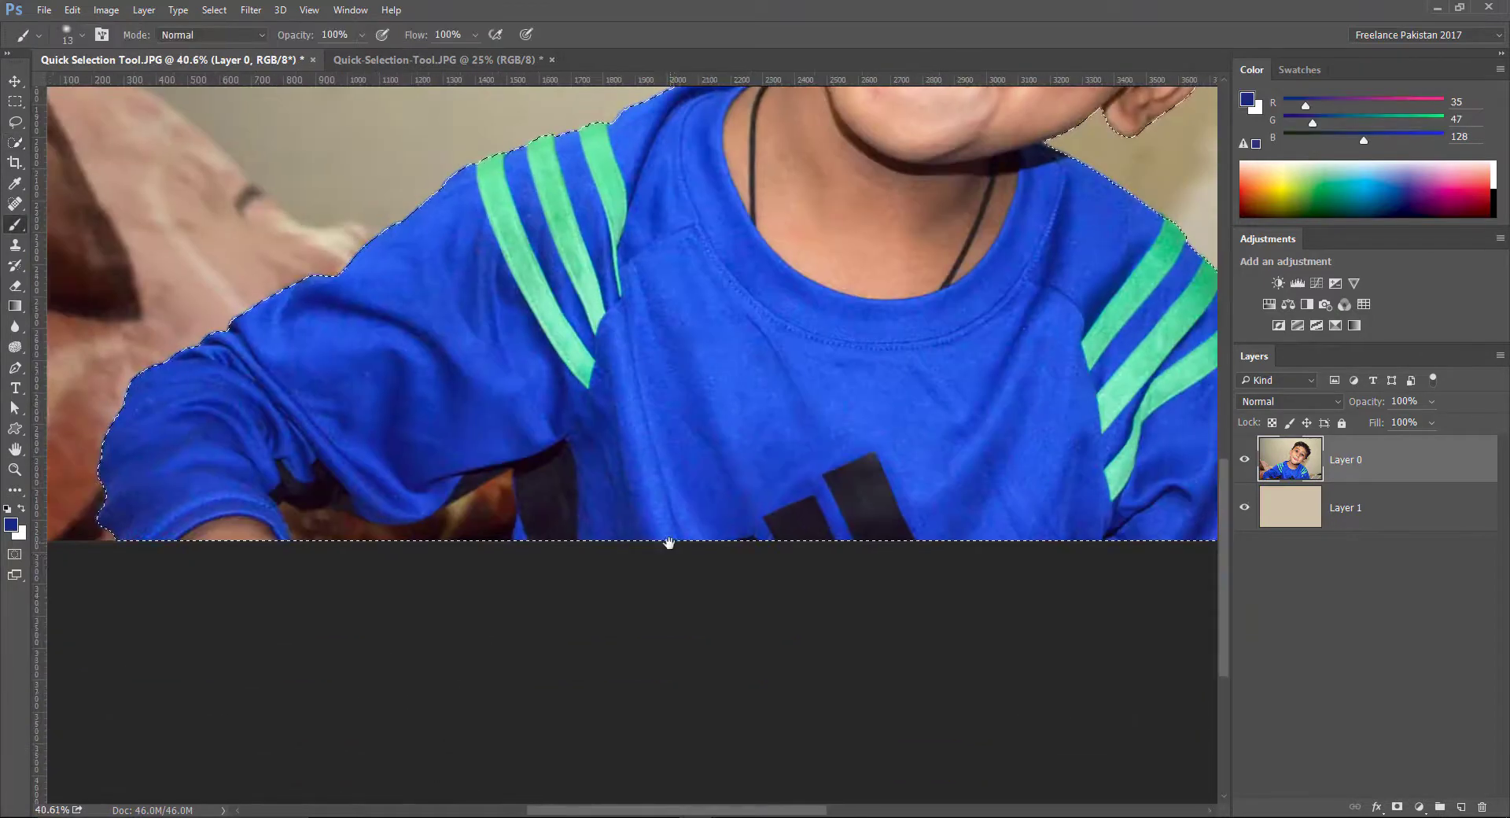
# Subtract the blanket area showing between the boy's sleeve and torso at the photo's lower edge from the selection
pyautogui.press('w')
pyautogui.scroll(3, 411, 530)
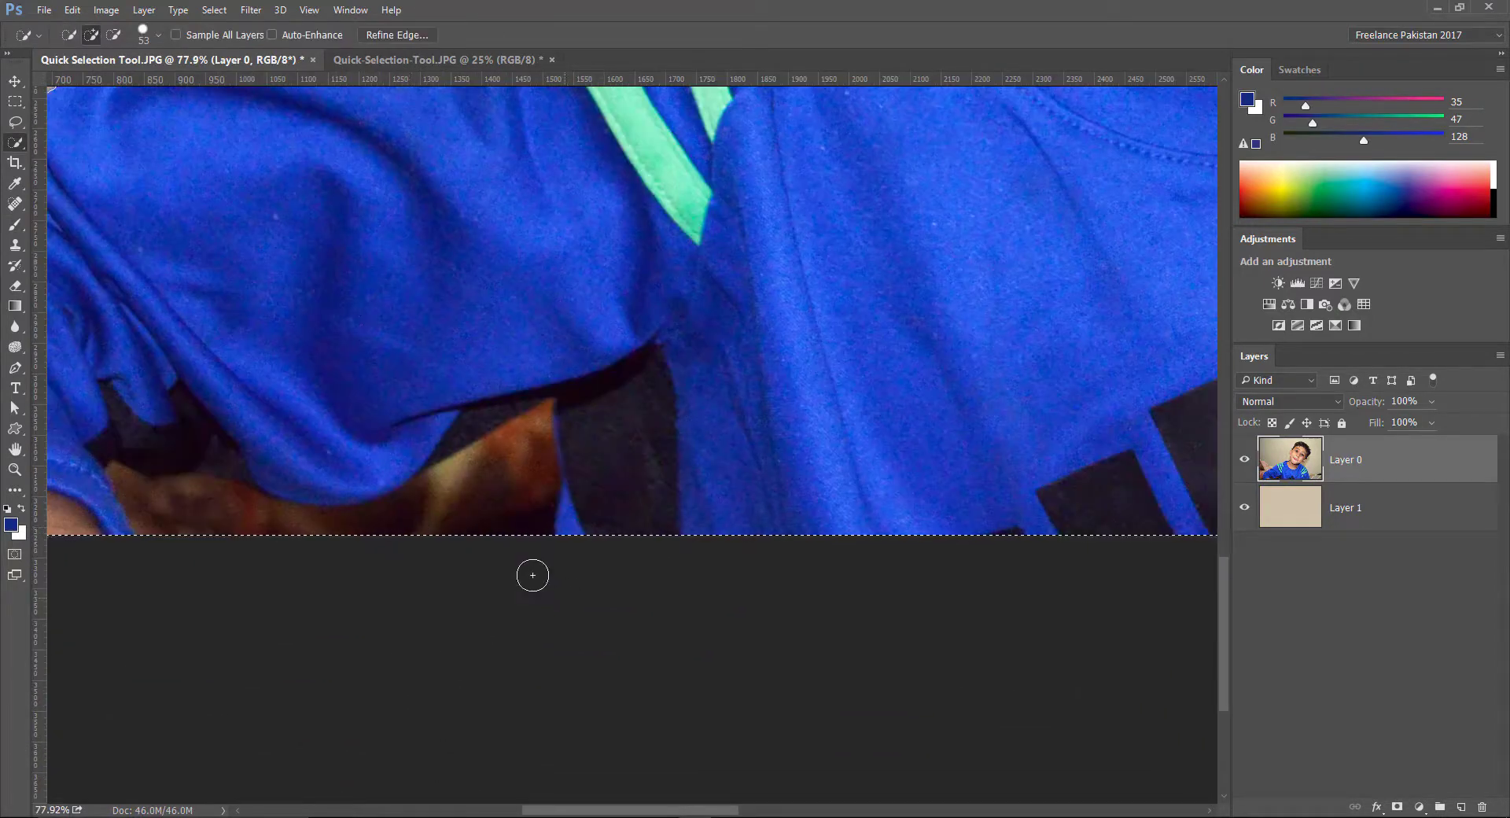
pyautogui.moveTo(526, 562)
pyautogui.mouseDown()
pyautogui.moveTo(529, 474)
pyautogui.moveTo(401, 521)
pyautogui.moveTo(260, 532)
pyautogui.moveTo(188, 495)
pyautogui.moveTo(212, 497)
pyautogui.mouseUp()
pyautogui.moveTo(432, 580)
pyautogui.mouseDown()
pyautogui.moveTo(351, 592)
pyautogui.moveTo(411, 620)
pyautogui.moveTo(343, 580)
pyautogui.mouseUp()
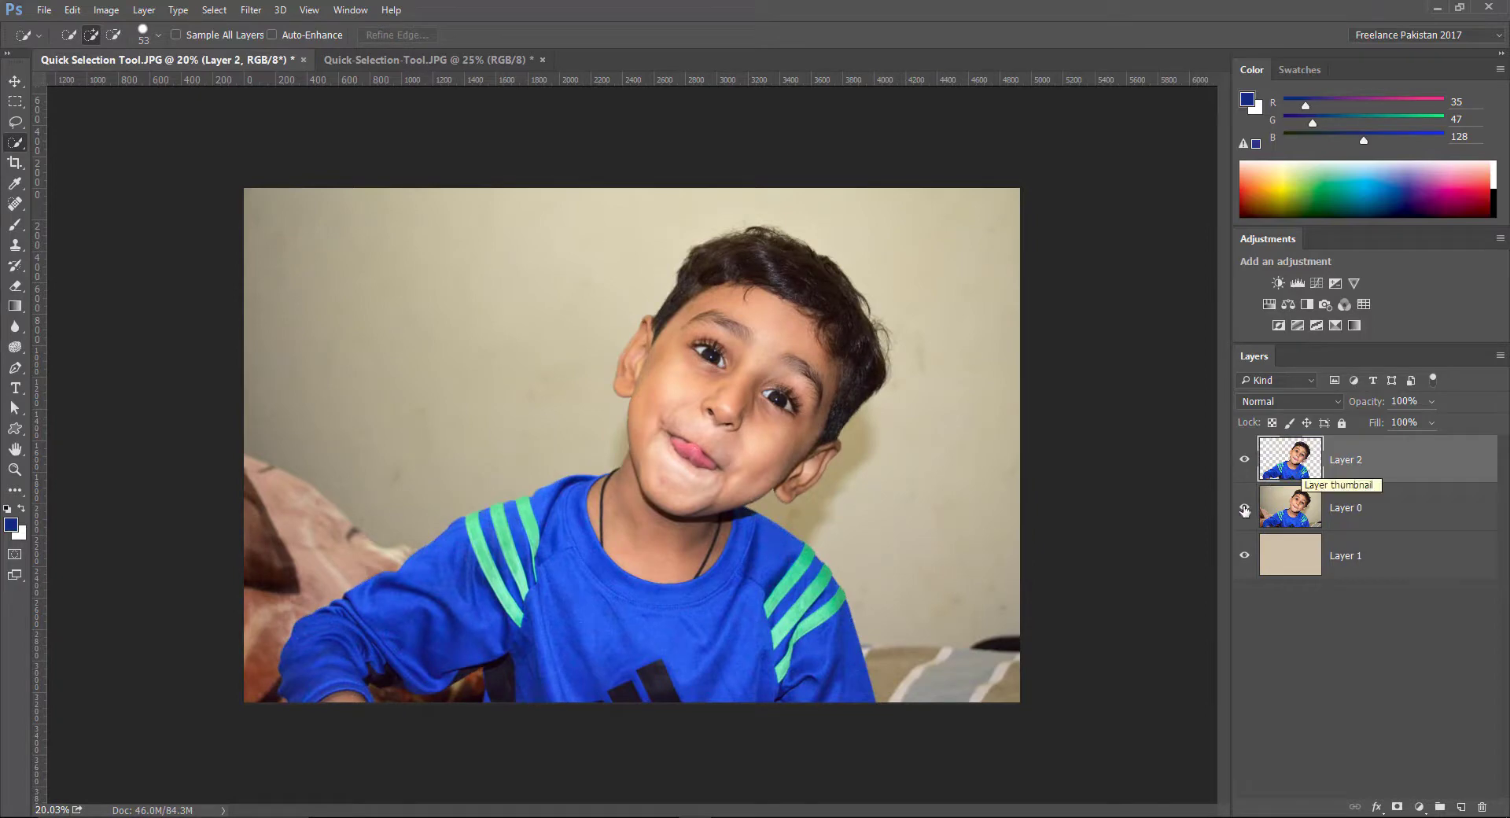
# Hide Layer 0 to show the boy's cutout over the plain Layer 1, and toggle Layer 1 to check it on transparency
pyautogui.click(1244, 507)
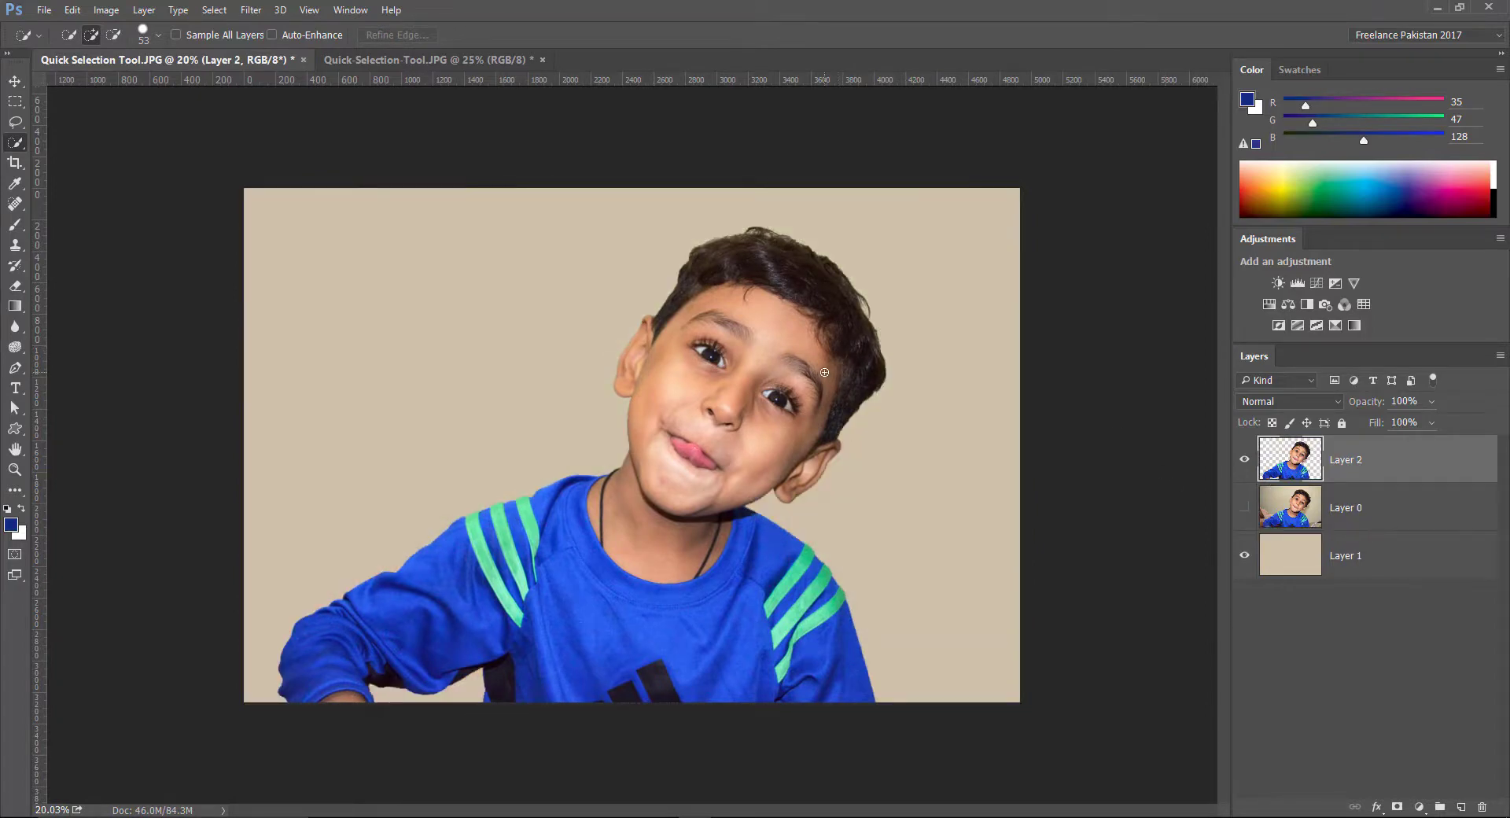
pyautogui.hotkey('ctrl', 'space')
pyautogui.moveTo(873, 460)
pyautogui.mouseDown()
pyautogui.moveTo(907, 475)
pyautogui.moveTo(861, 462)
pyautogui.moveTo(874, 464)
pyautogui.mouseUp()
pyautogui.click(1244, 555)
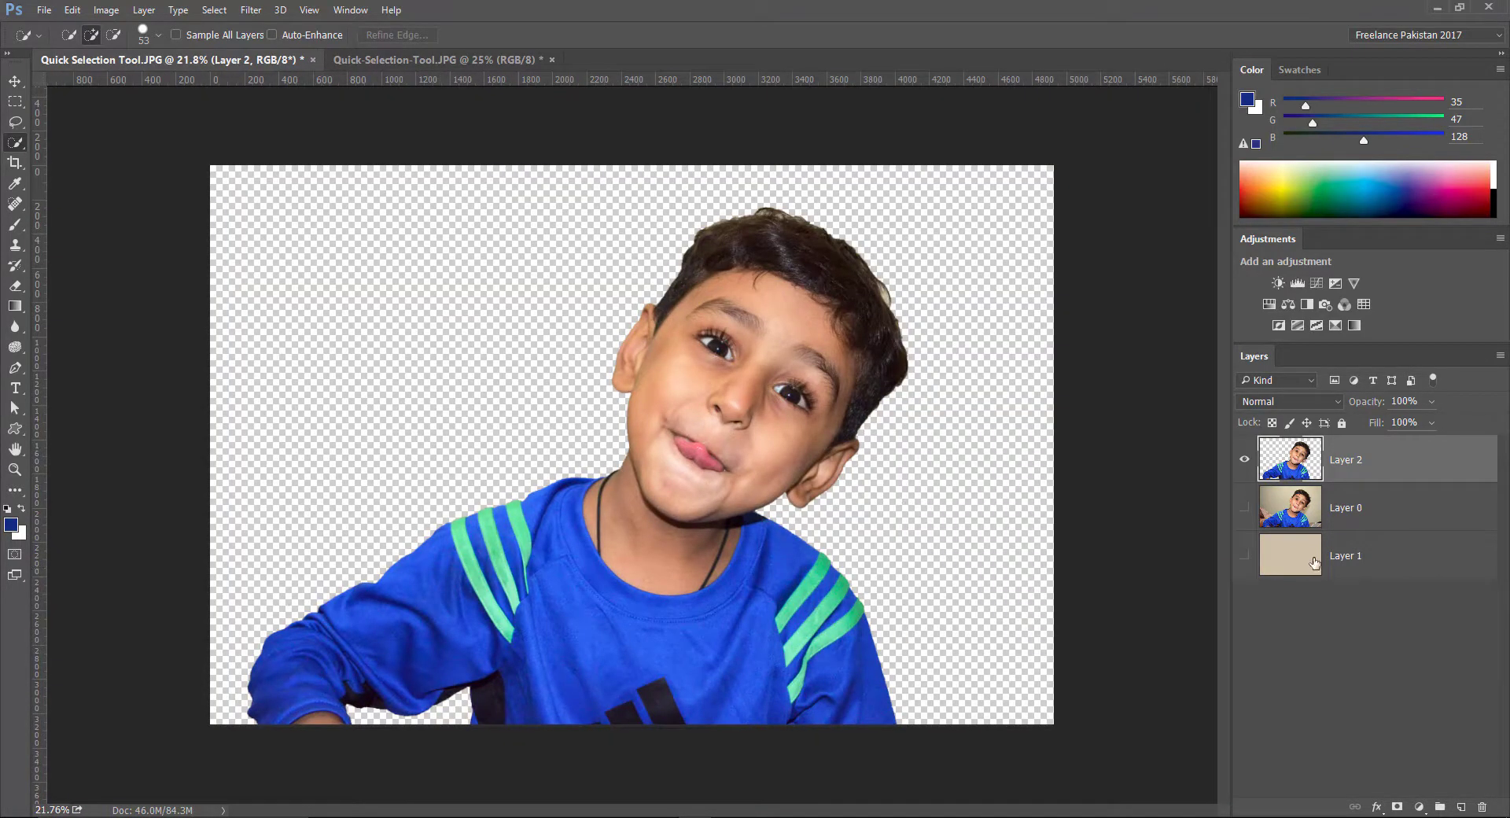
pyautogui.click(1244, 555)
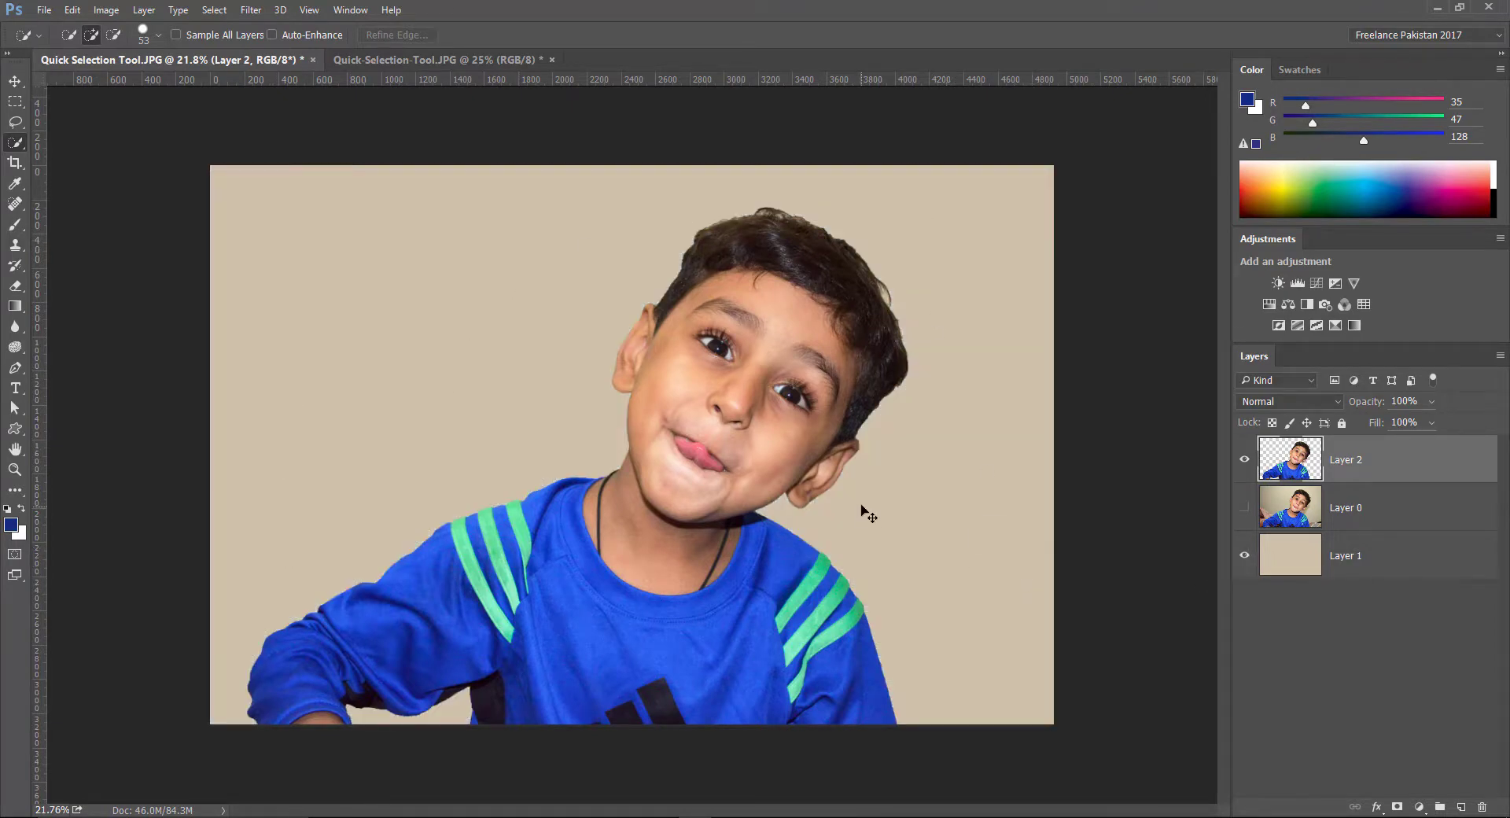
pyautogui.moveTo(863, 512)
pyautogui.mouseDown()
pyautogui.moveTo(903, 526)
pyautogui.moveTo(876, 515)
pyautogui.mouseUp()
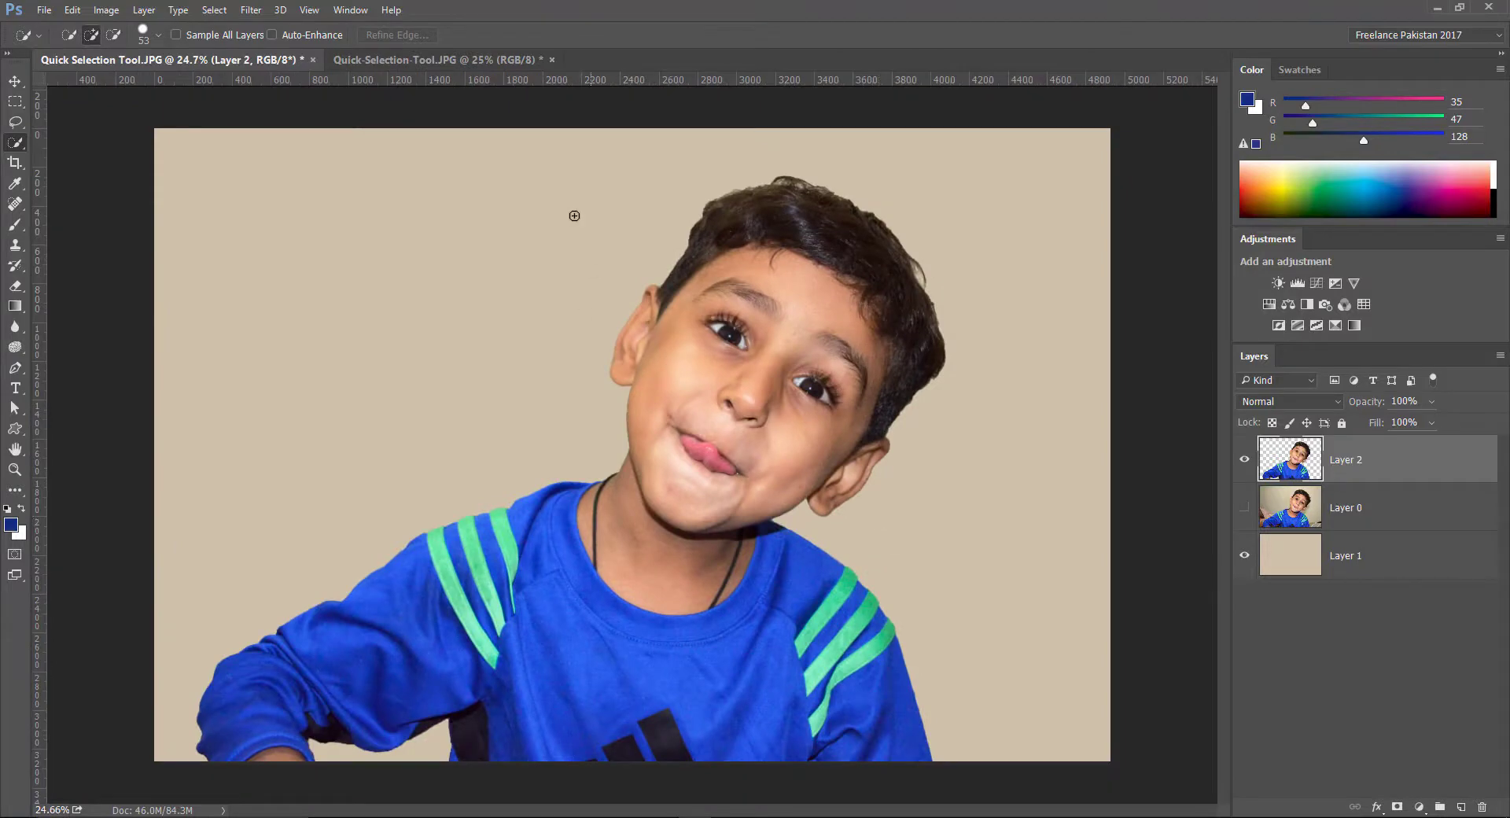
# Switch to the Quick-Selection-Tool.JPG document and quick-select the boy's navy sleeve and the diagonal navy strap
pyautogui.click(482, 62)
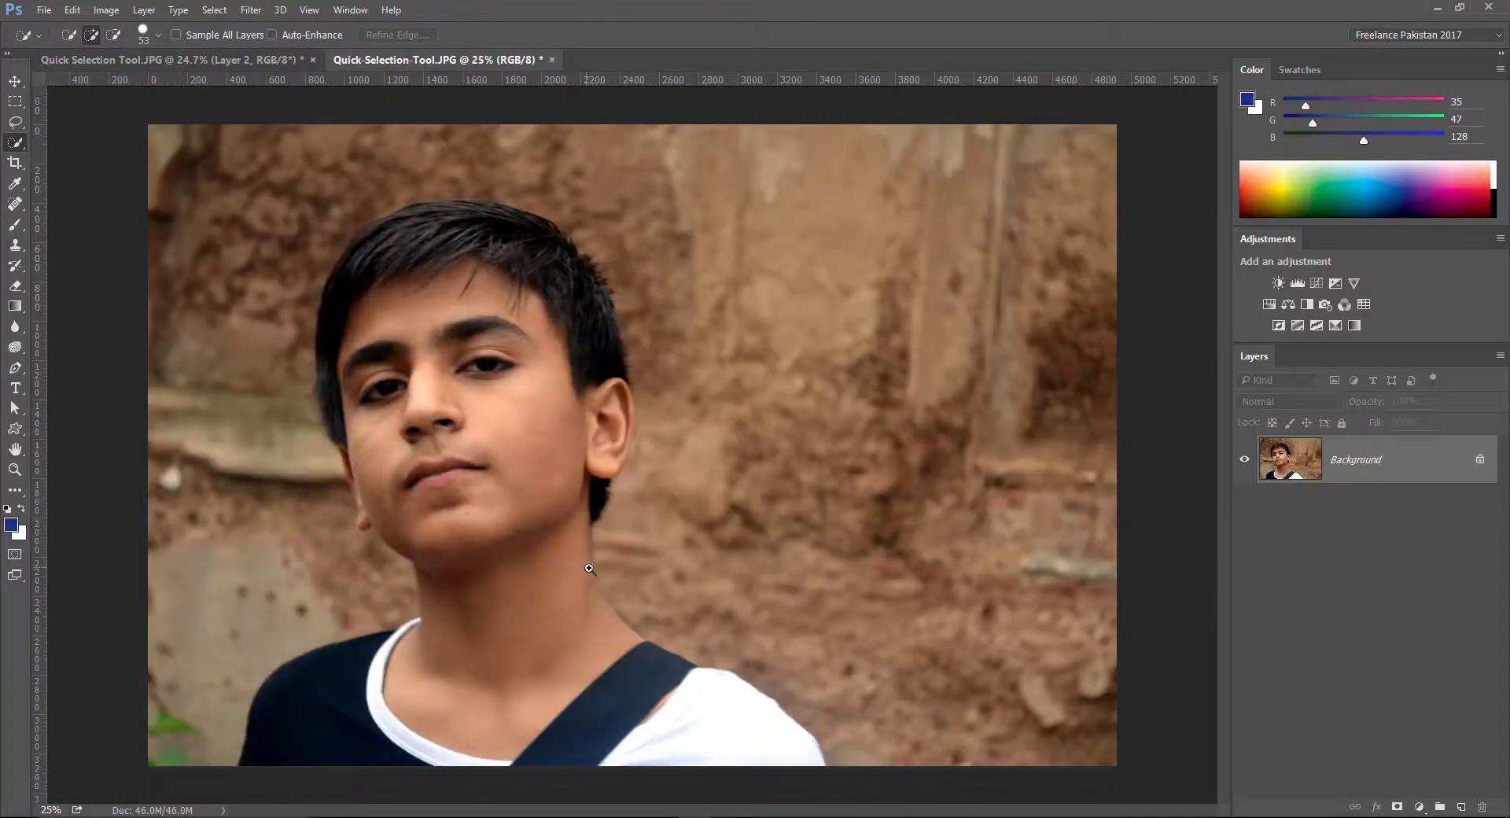
pyautogui.moveTo(590, 568); pyautogui.dragTo(610, 570)
pyautogui.scroll(-5, 660, 353)
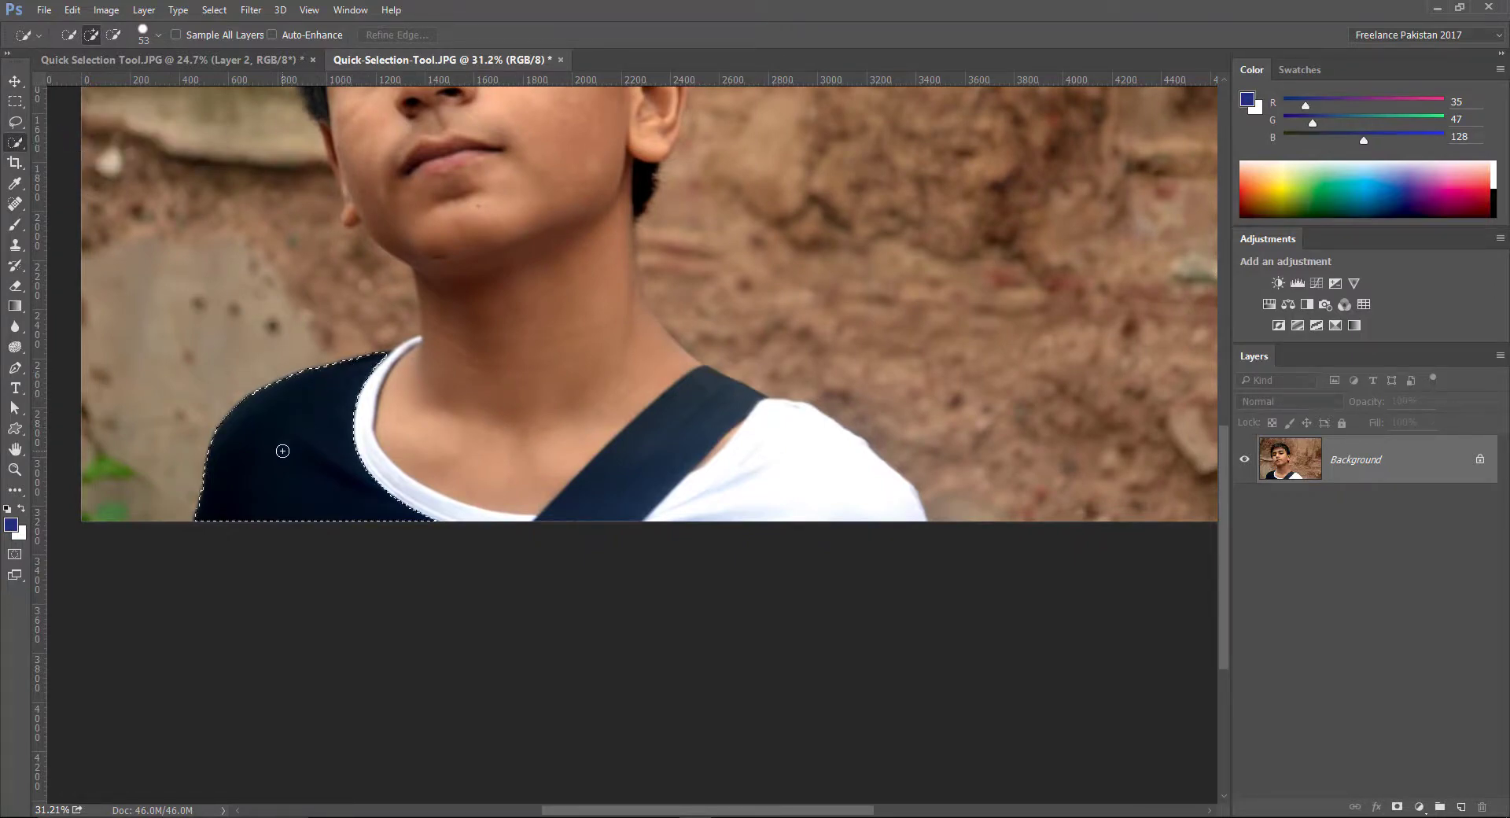
pyautogui.moveTo(282, 451); pyautogui.dragTo(291, 442)
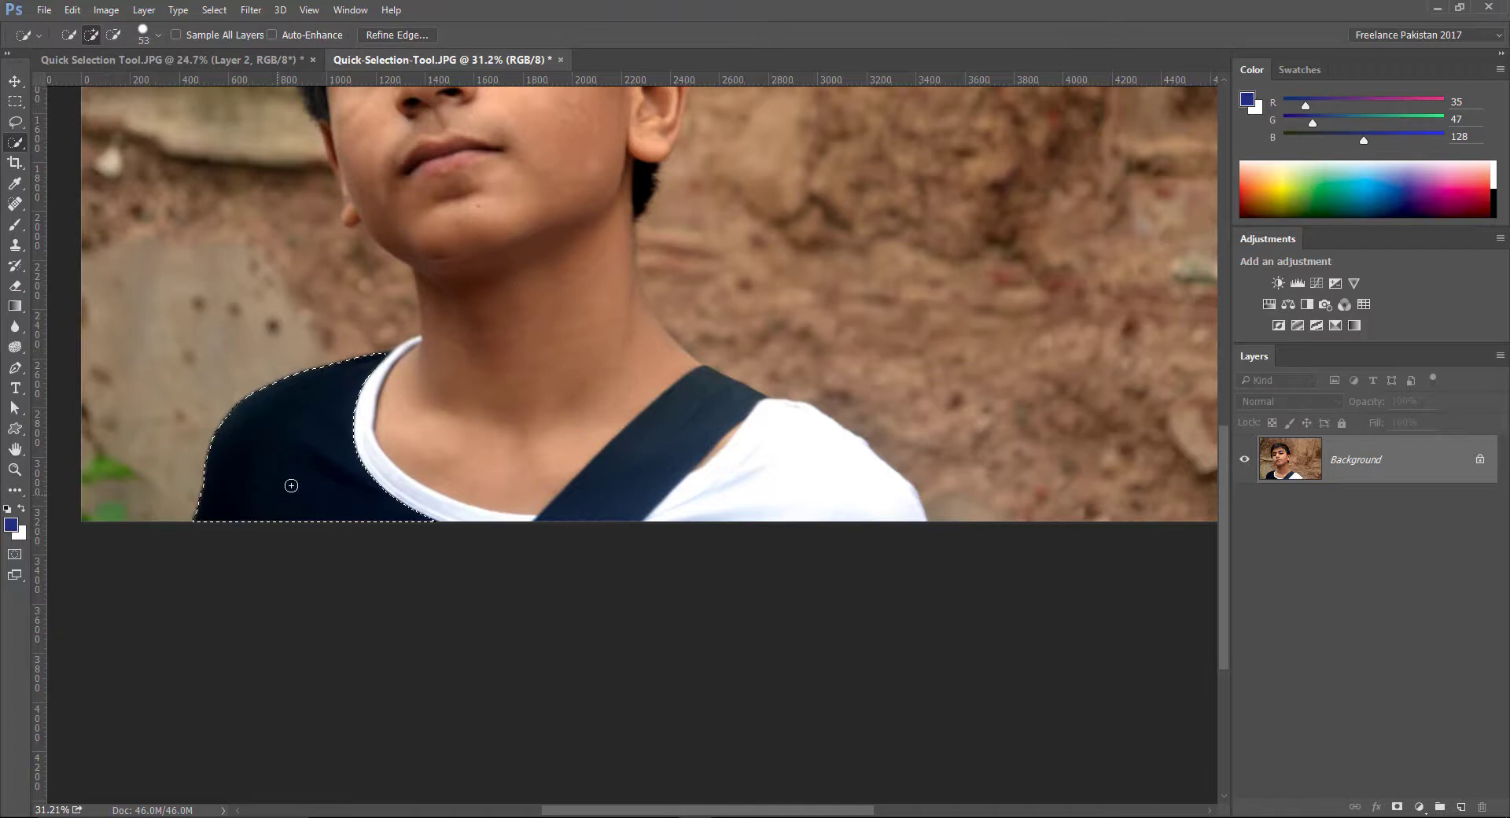
pyautogui.moveTo(600, 518)
pyautogui.mouseDown()
pyautogui.moveTo(708, 438)
pyautogui.moveTo(717, 393)
pyautogui.mouseUp()
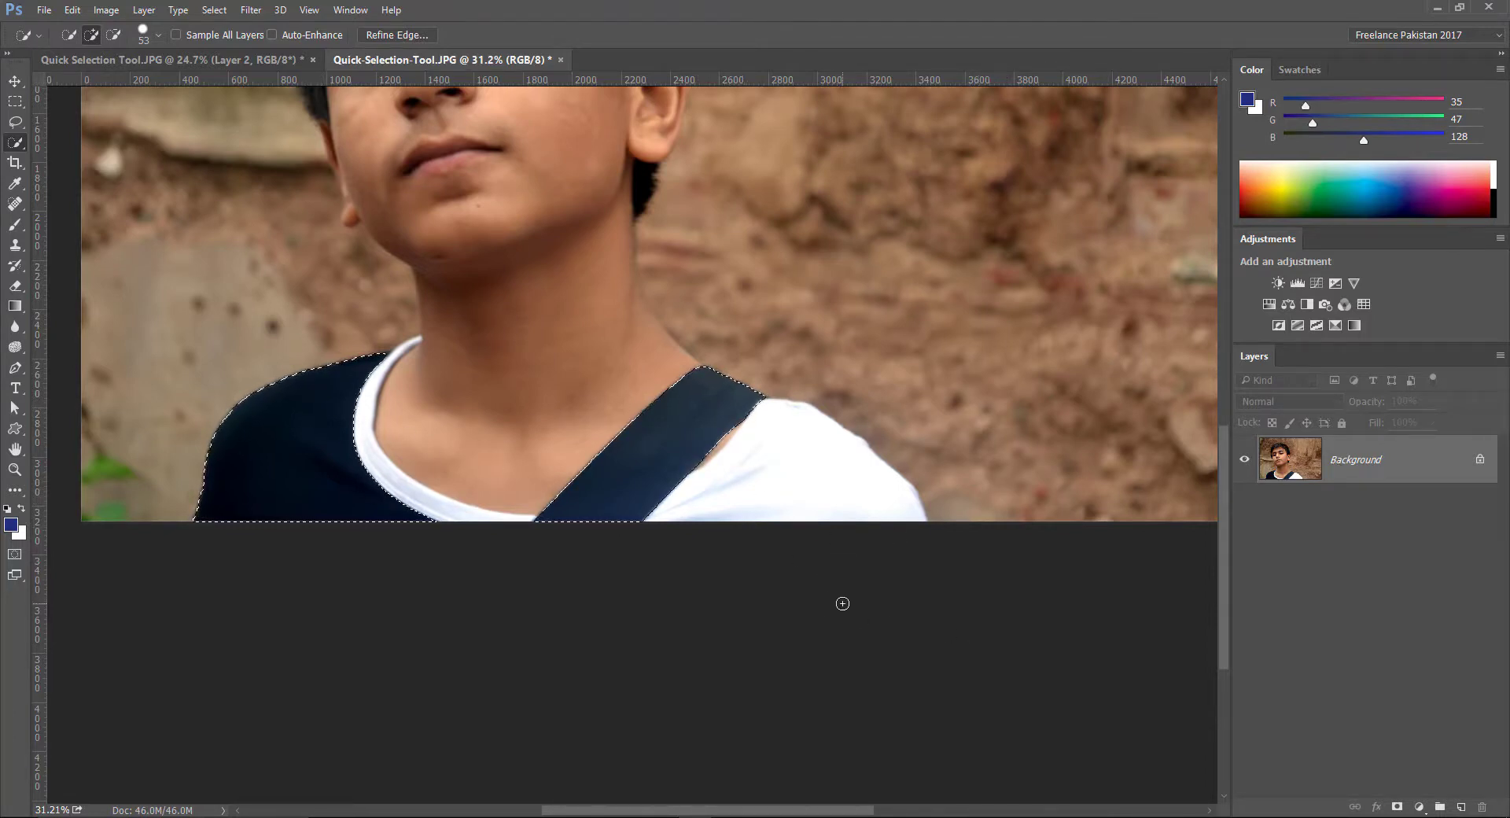
# Try copying the selected navy shirt parts to a new layer, and toggle the Background layer to inspect them
pyautogui.scroll(-3, 820, 614)
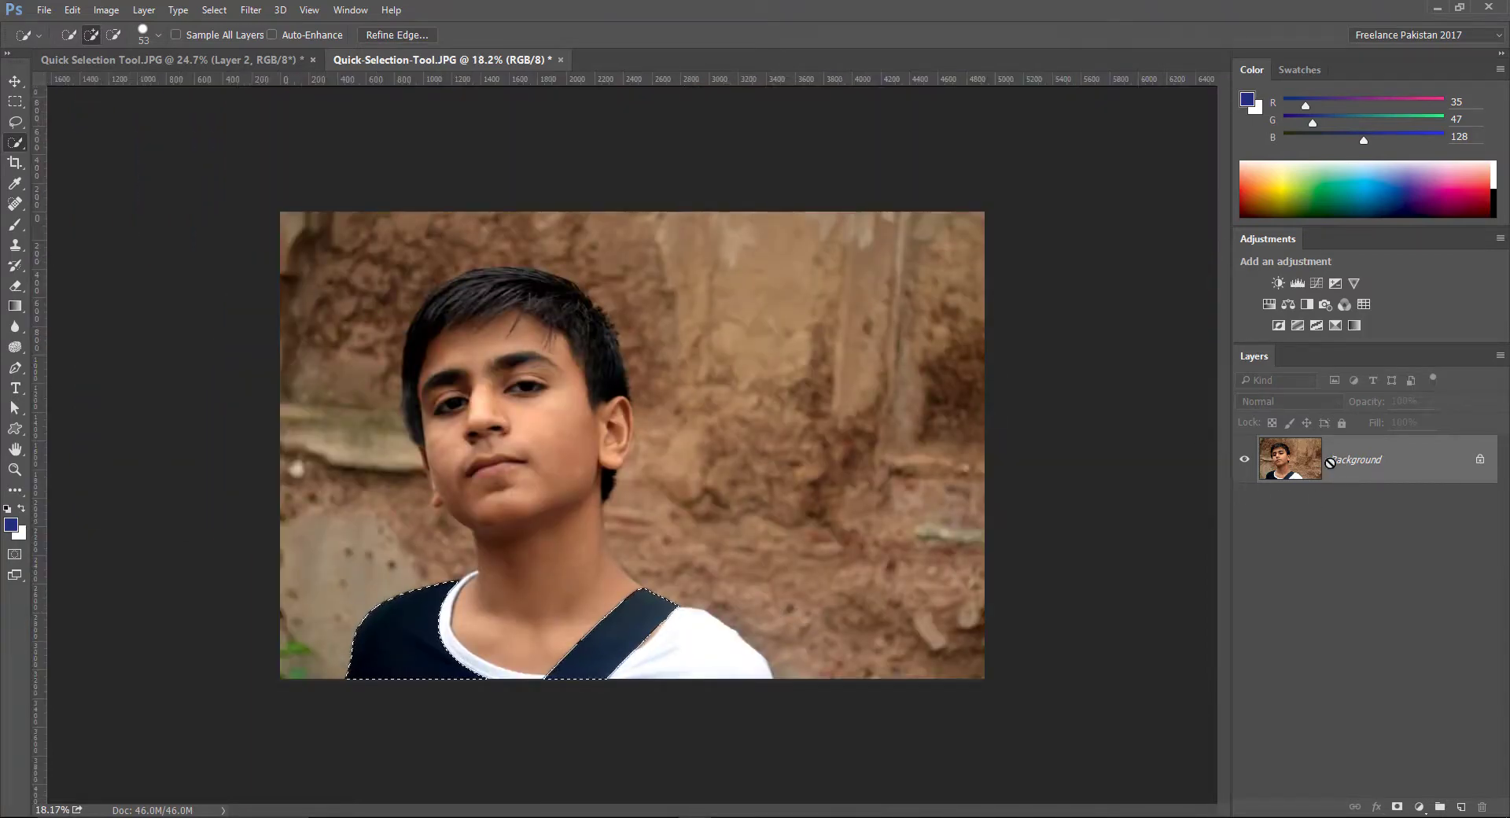
pyautogui.hotkey('ctrl', 'j')
pyautogui.click(1244, 507)
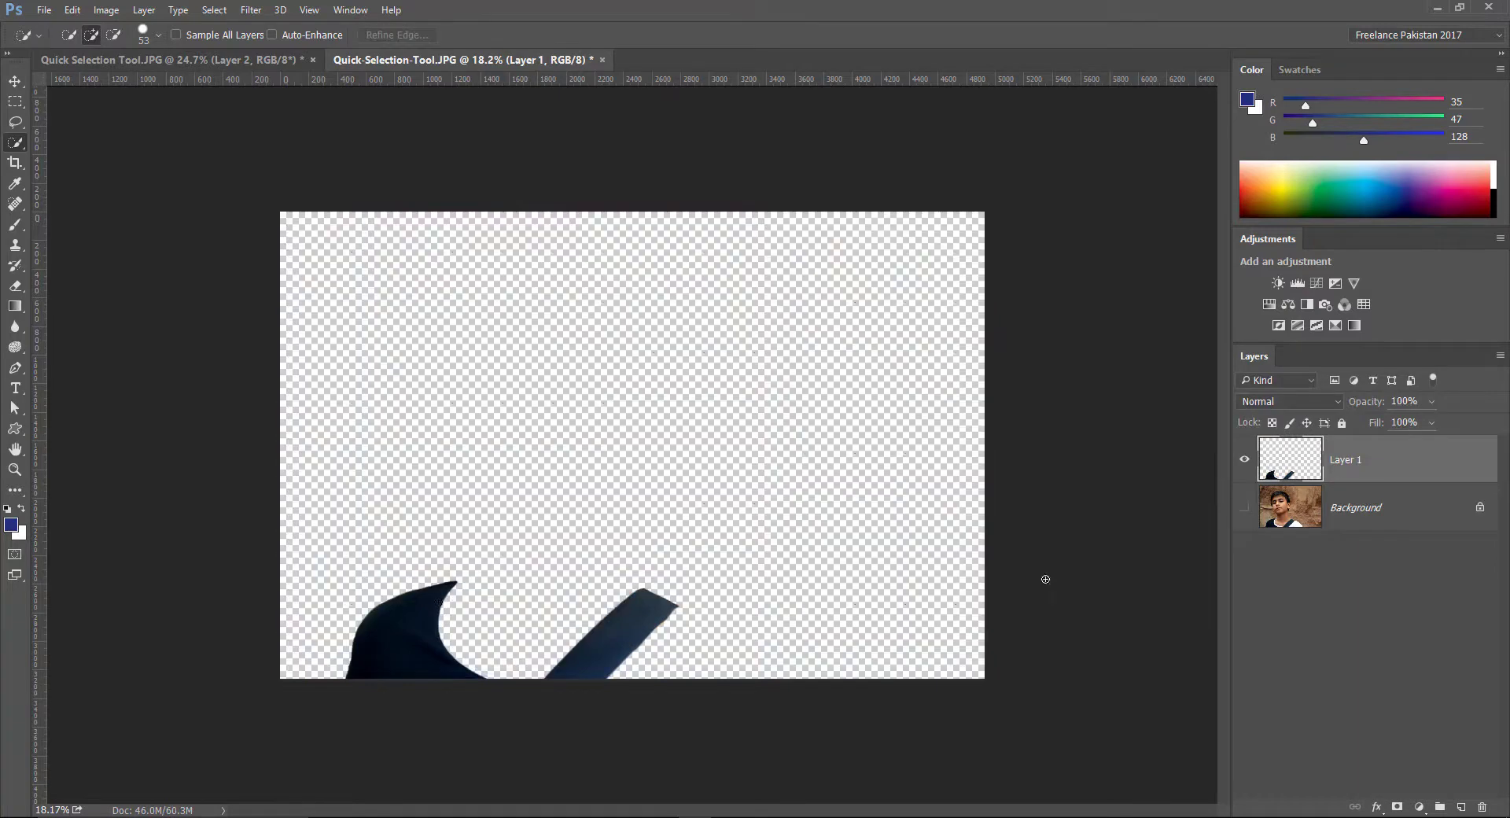
pyautogui.click(1244, 508)
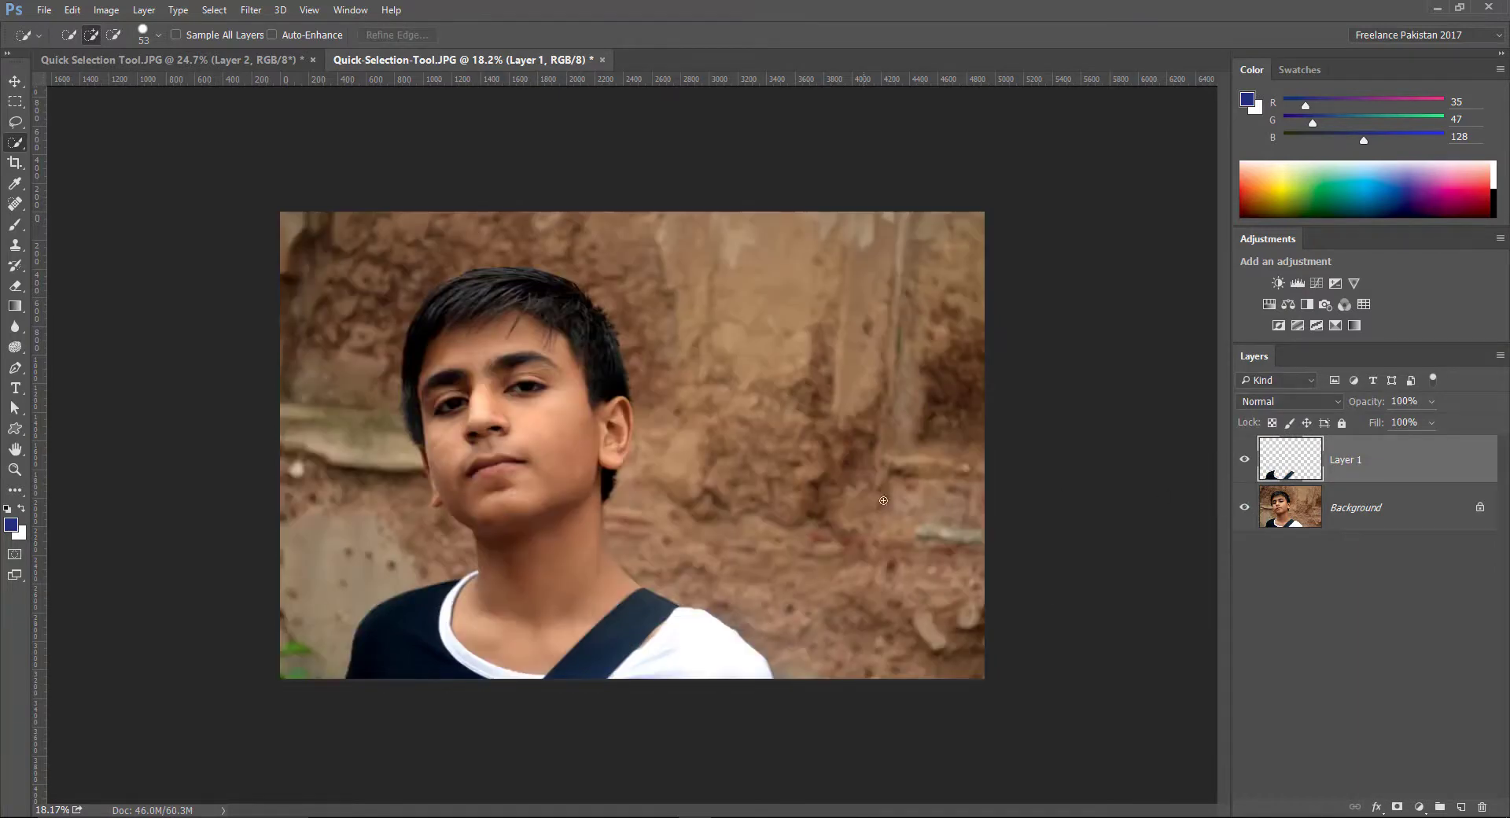
pyautogui.hotkey('ctrl', 'z')
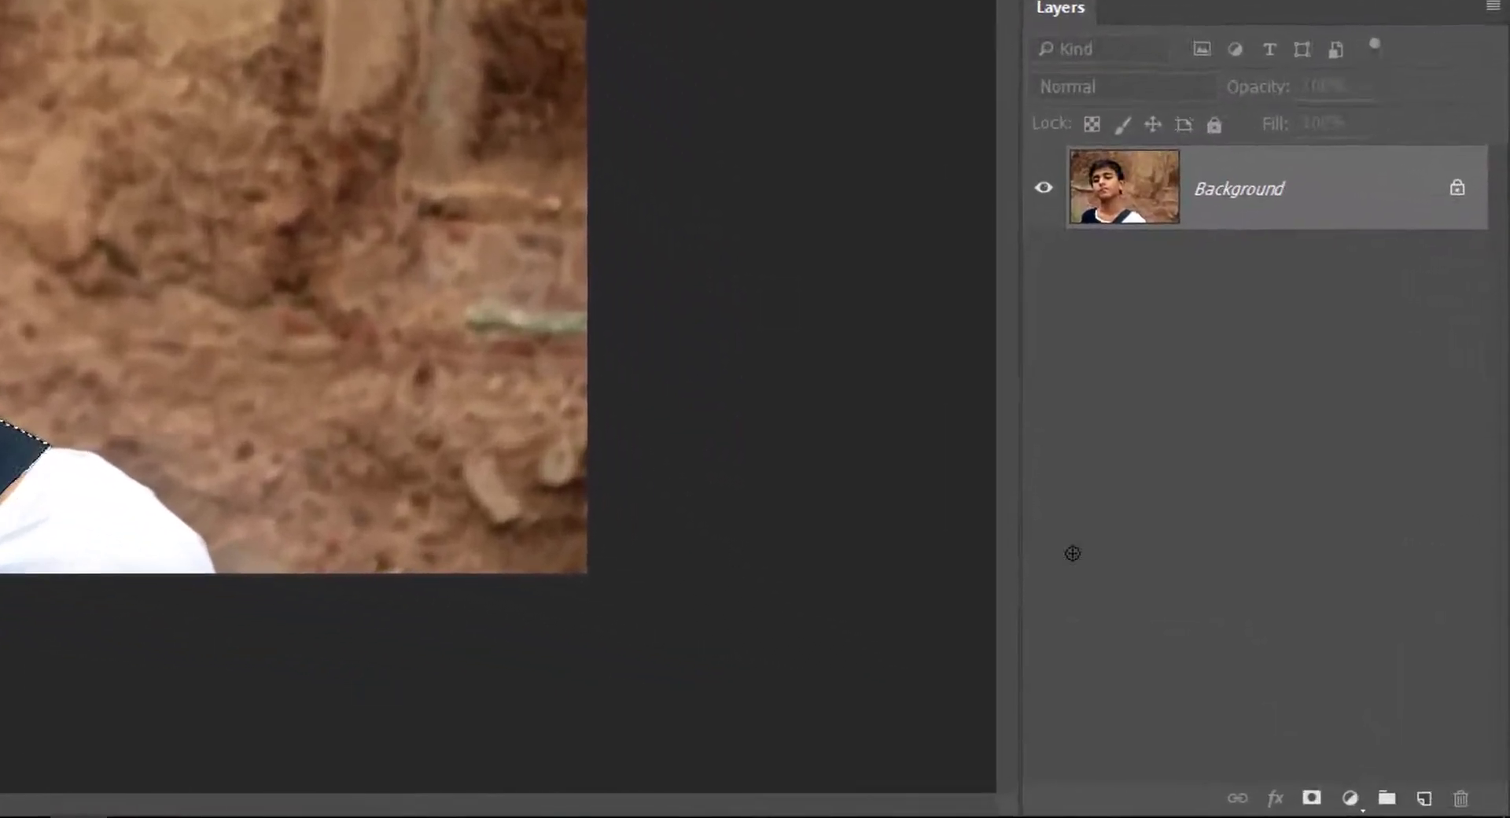
# Add a Hue/Saturation adjustment layer to the navy selection with Colorize on, hue 181 and saturation 92
pyautogui.click(1387, 802)
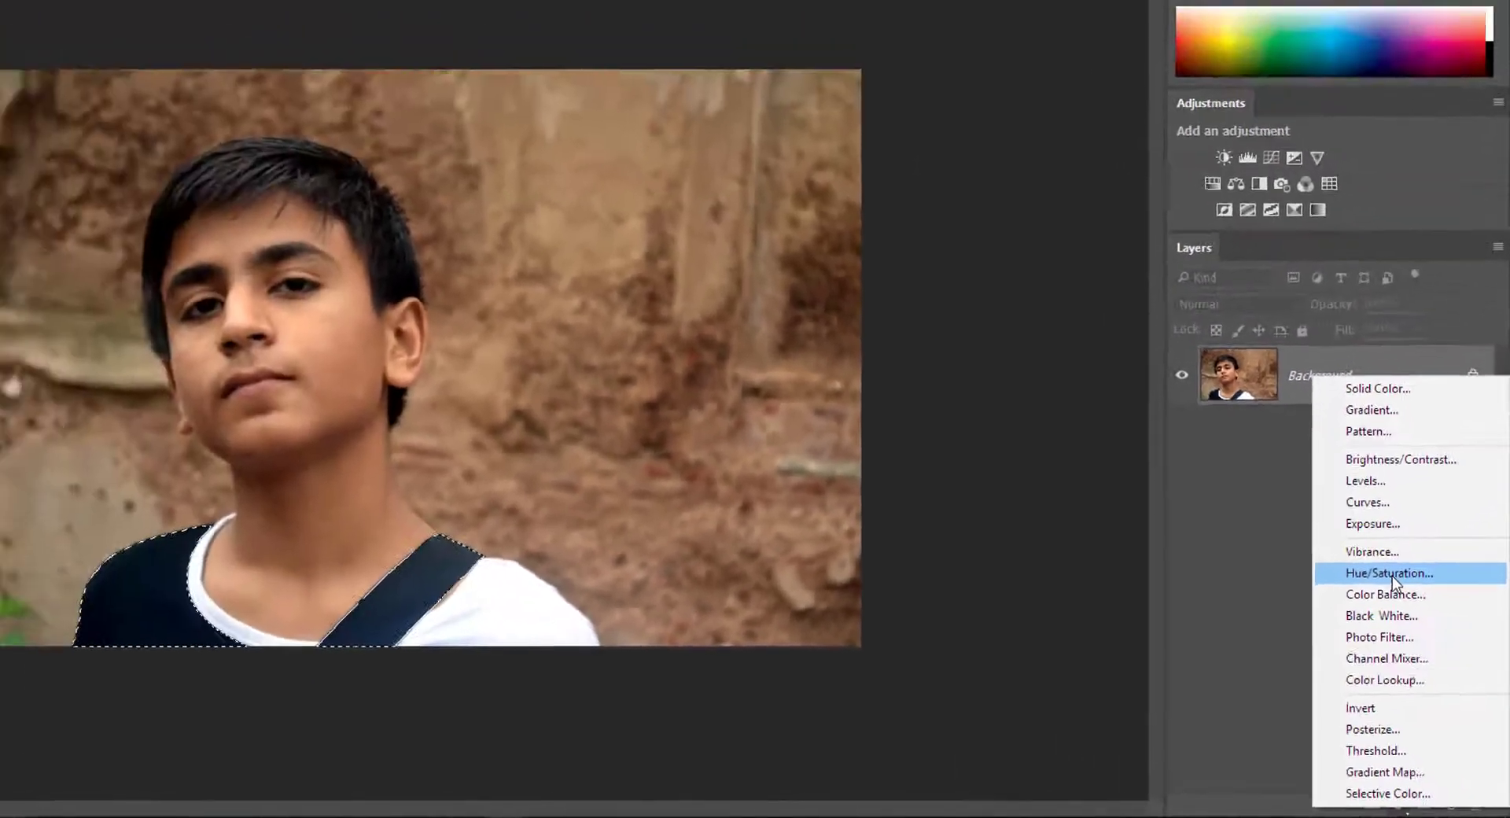
pyautogui.click(1392, 574)
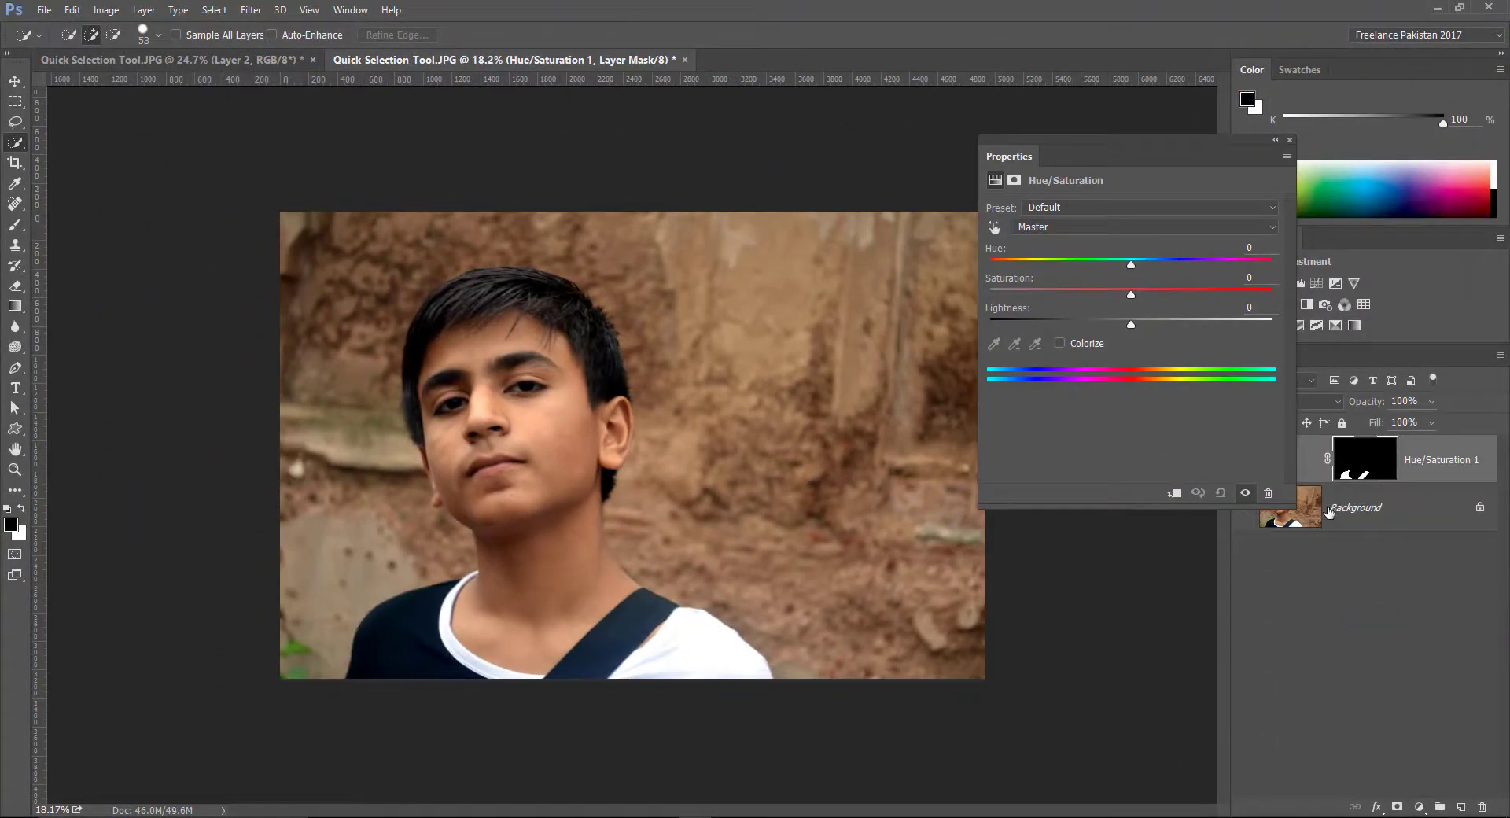
pyautogui.click(1059, 344)
pyautogui.moveTo(1166, 264); pyautogui.dragTo(1251, 294)
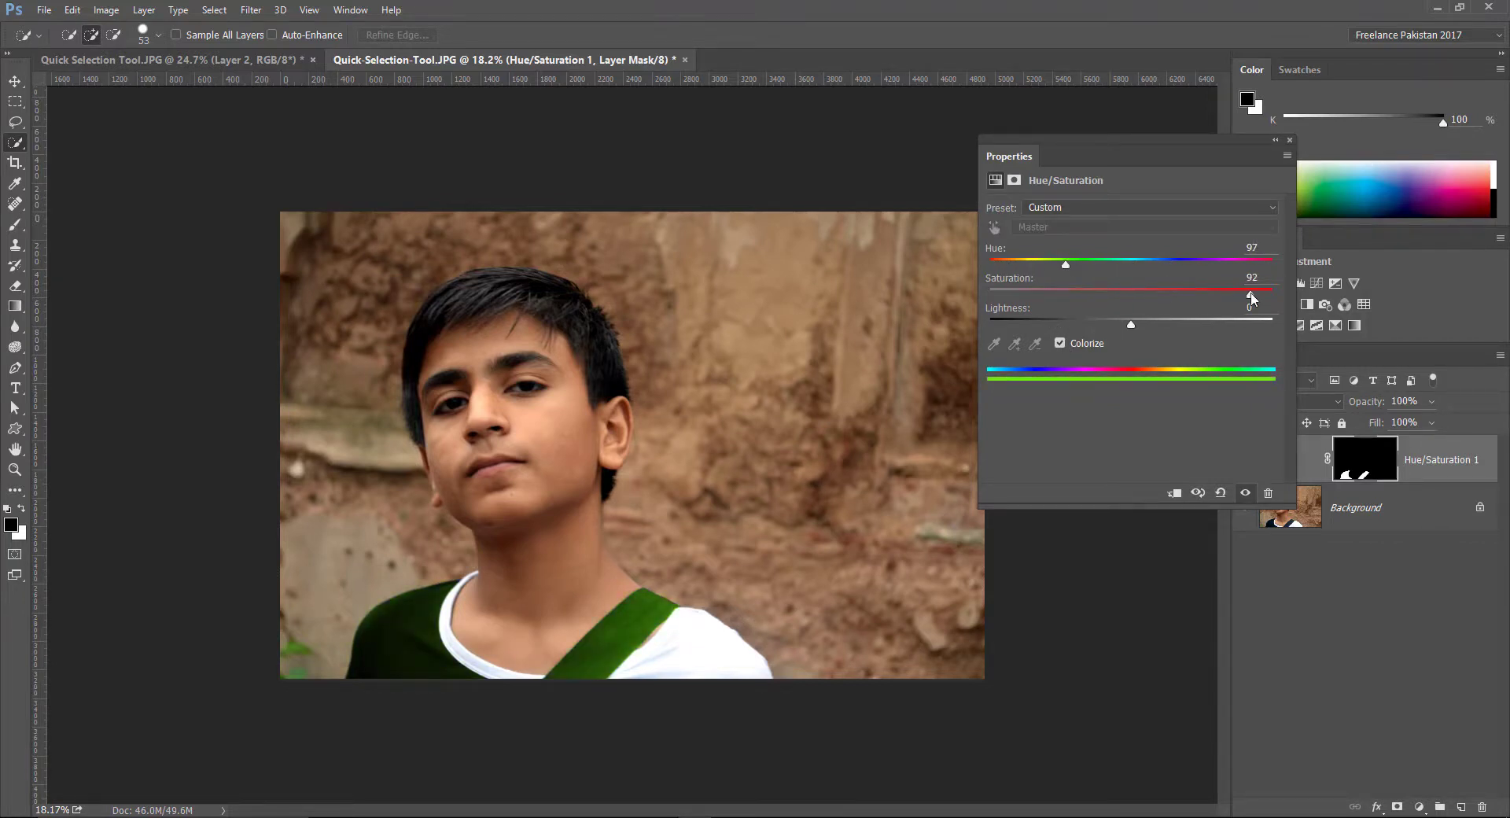
pyautogui.moveTo(1063, 264); pyautogui.dragTo(1133, 256)
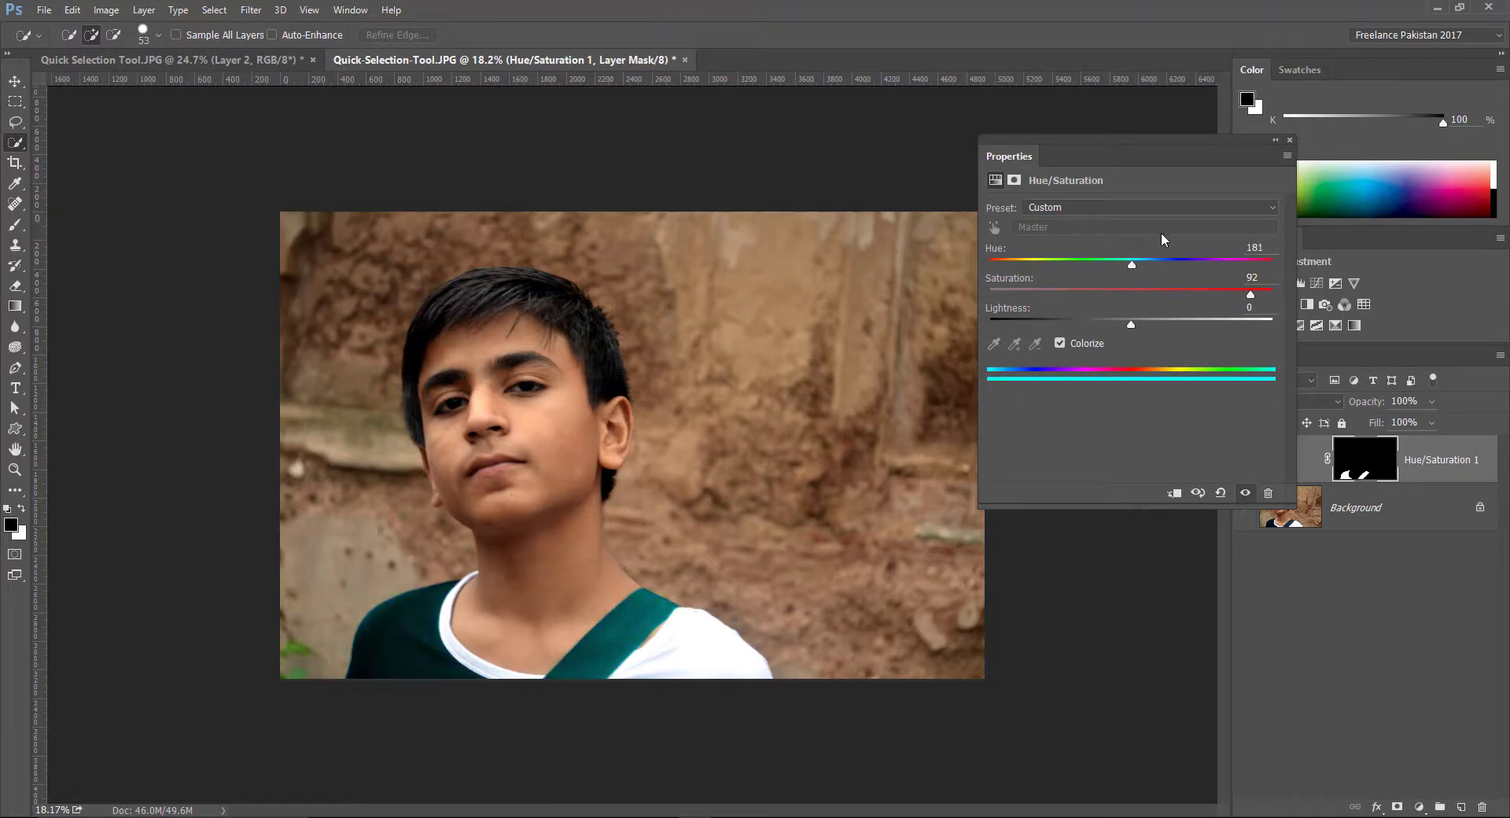
pyautogui.click(1289, 140)
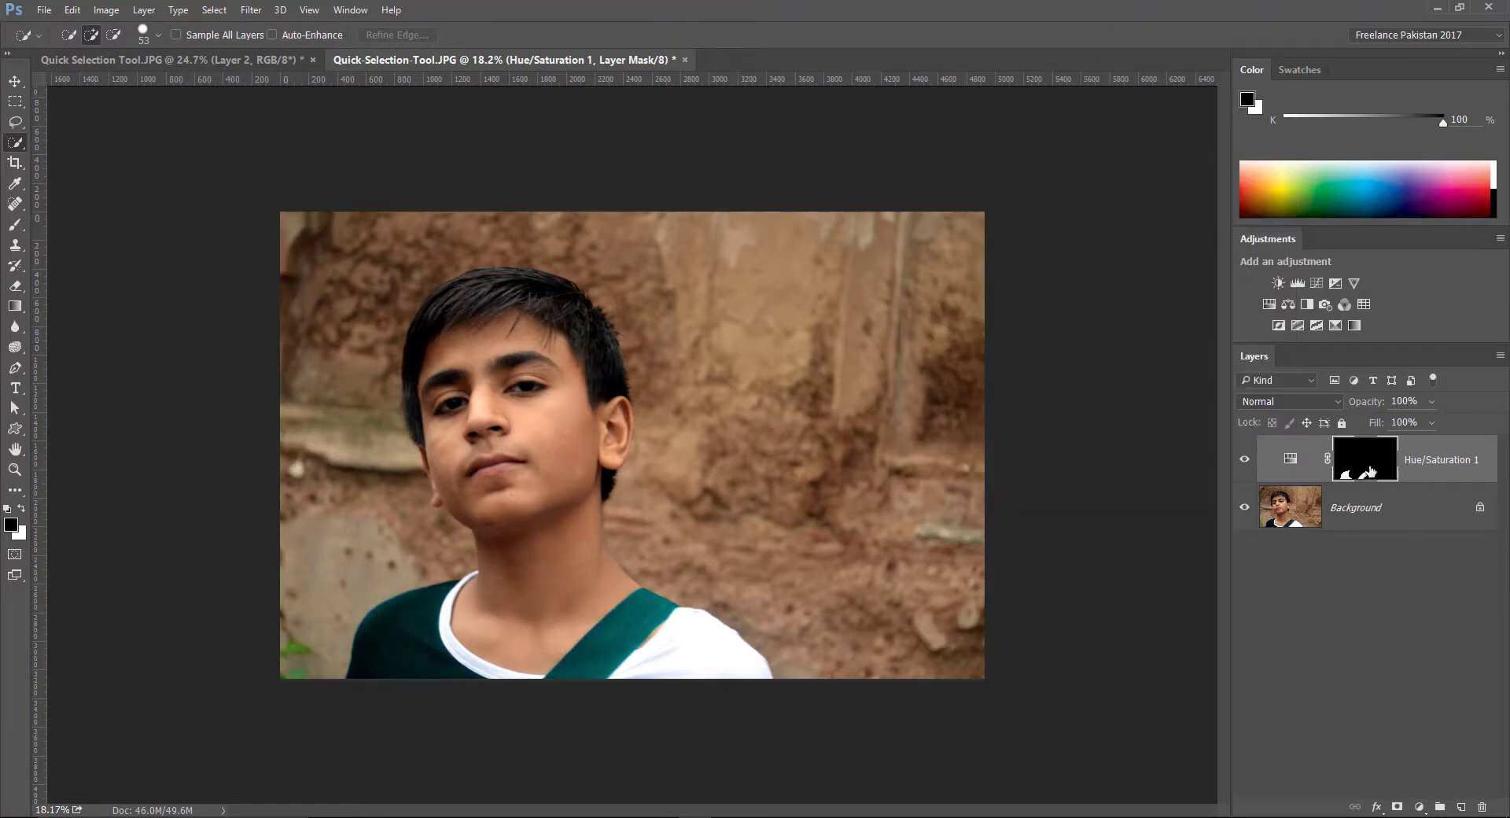
# Toggle the Hue/Saturation layer to compare the shirt colours, and lower its opacity to 48%
pyautogui.moveTo(621, 684); pyautogui.dragTo(957, 448)
pyautogui.scroll(-3, 863, 579)
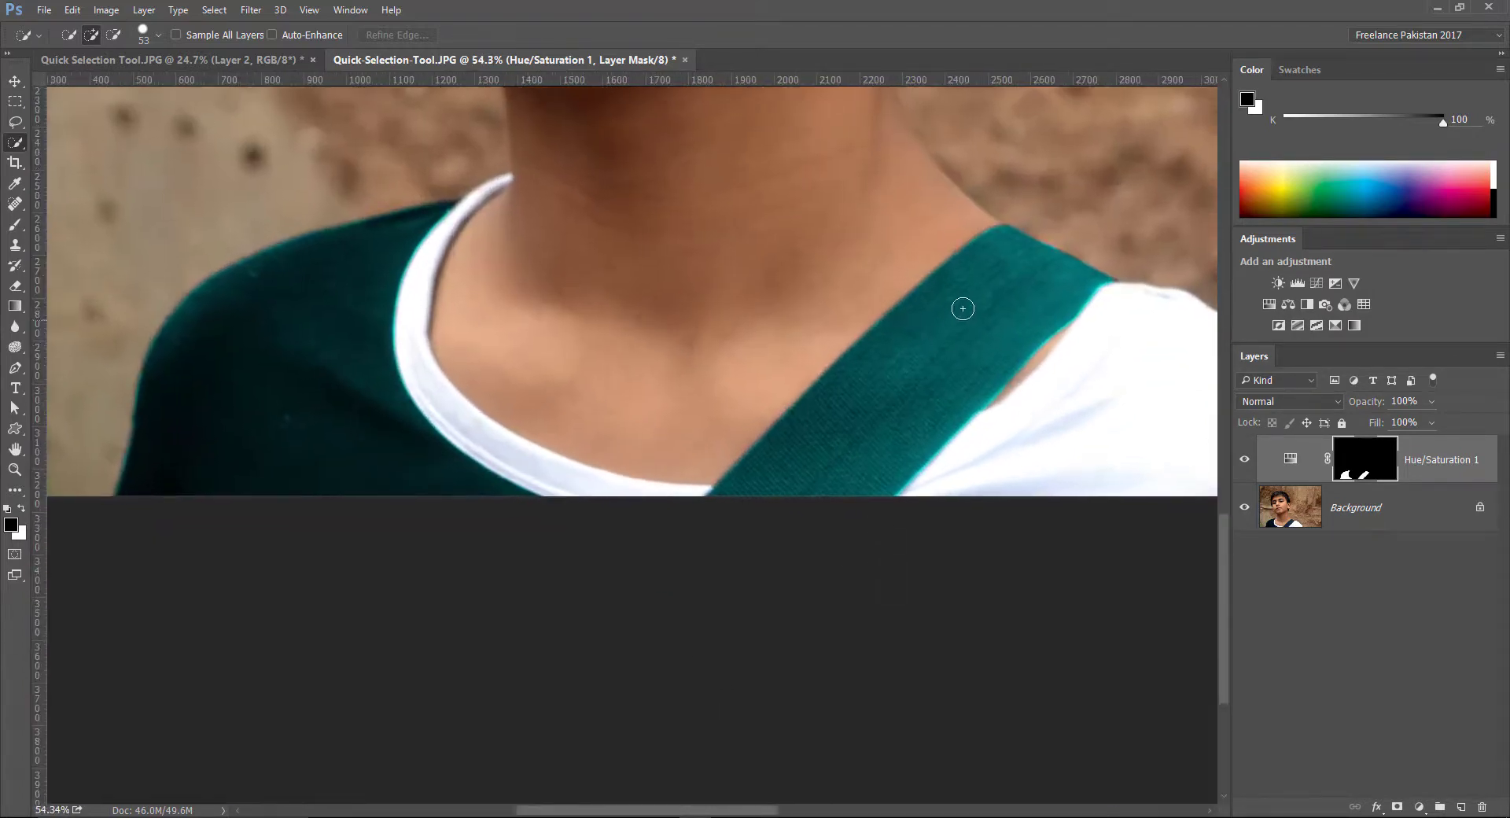
pyautogui.click(1244, 463)
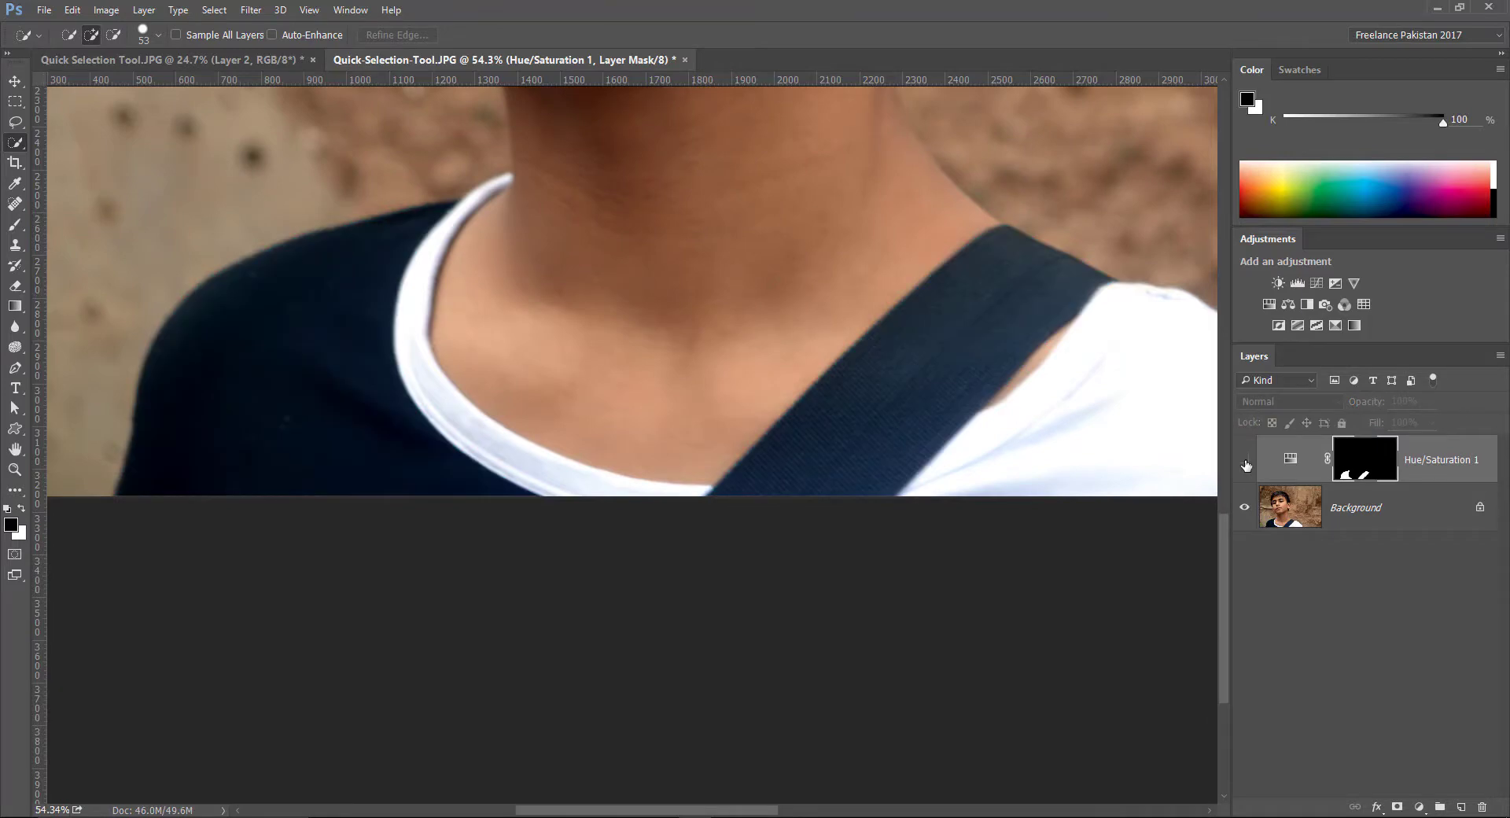
pyautogui.click(1244, 463)
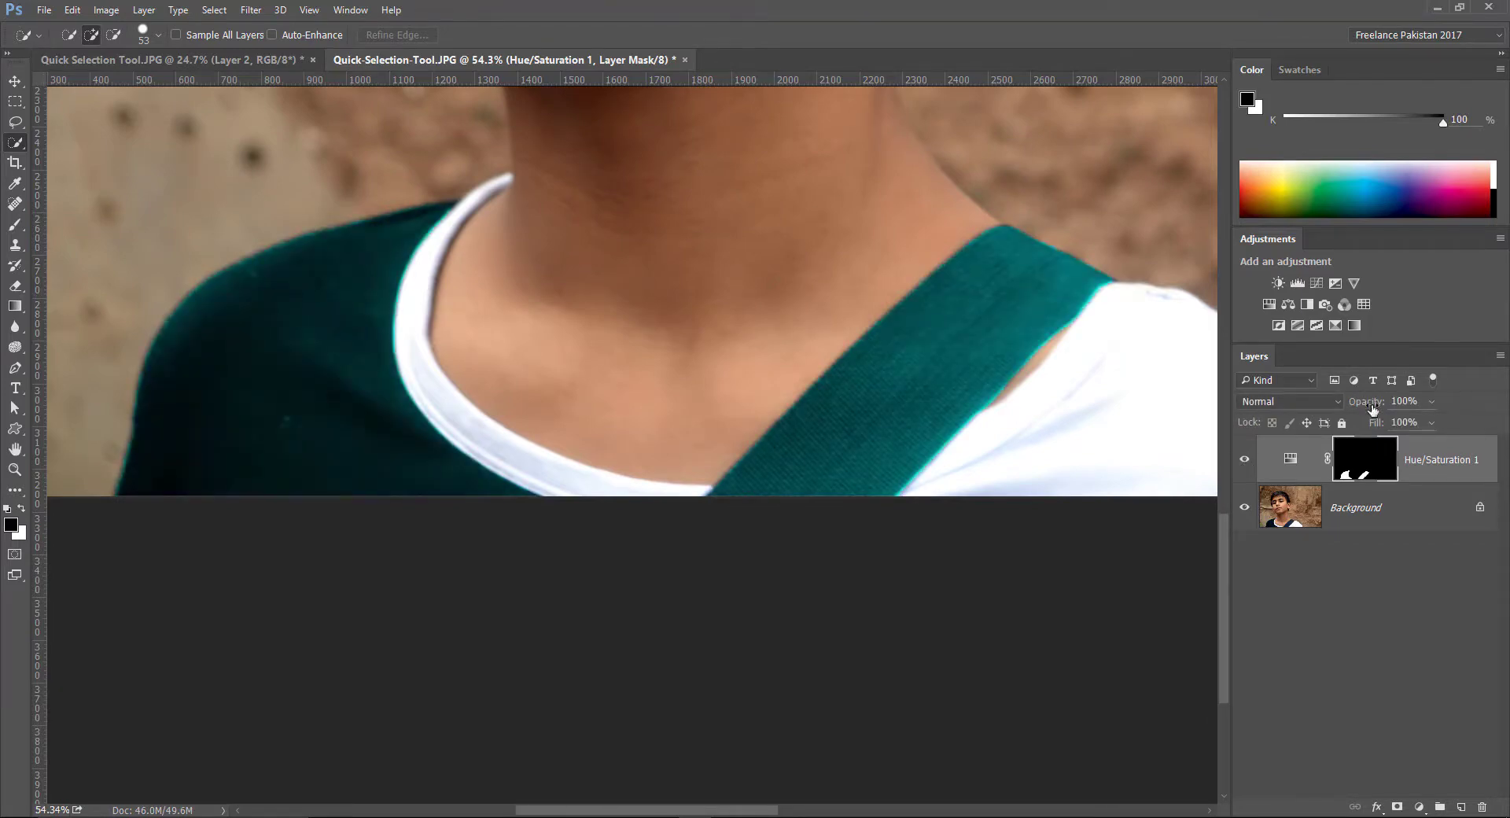
pyautogui.moveTo(1372, 409); pyautogui.dragTo(1335, 409)
pyautogui.scroll(-4, 825, 571)
pyautogui.scroll(3, 826, 571)
pyautogui.scroll(-3, 826, 569)
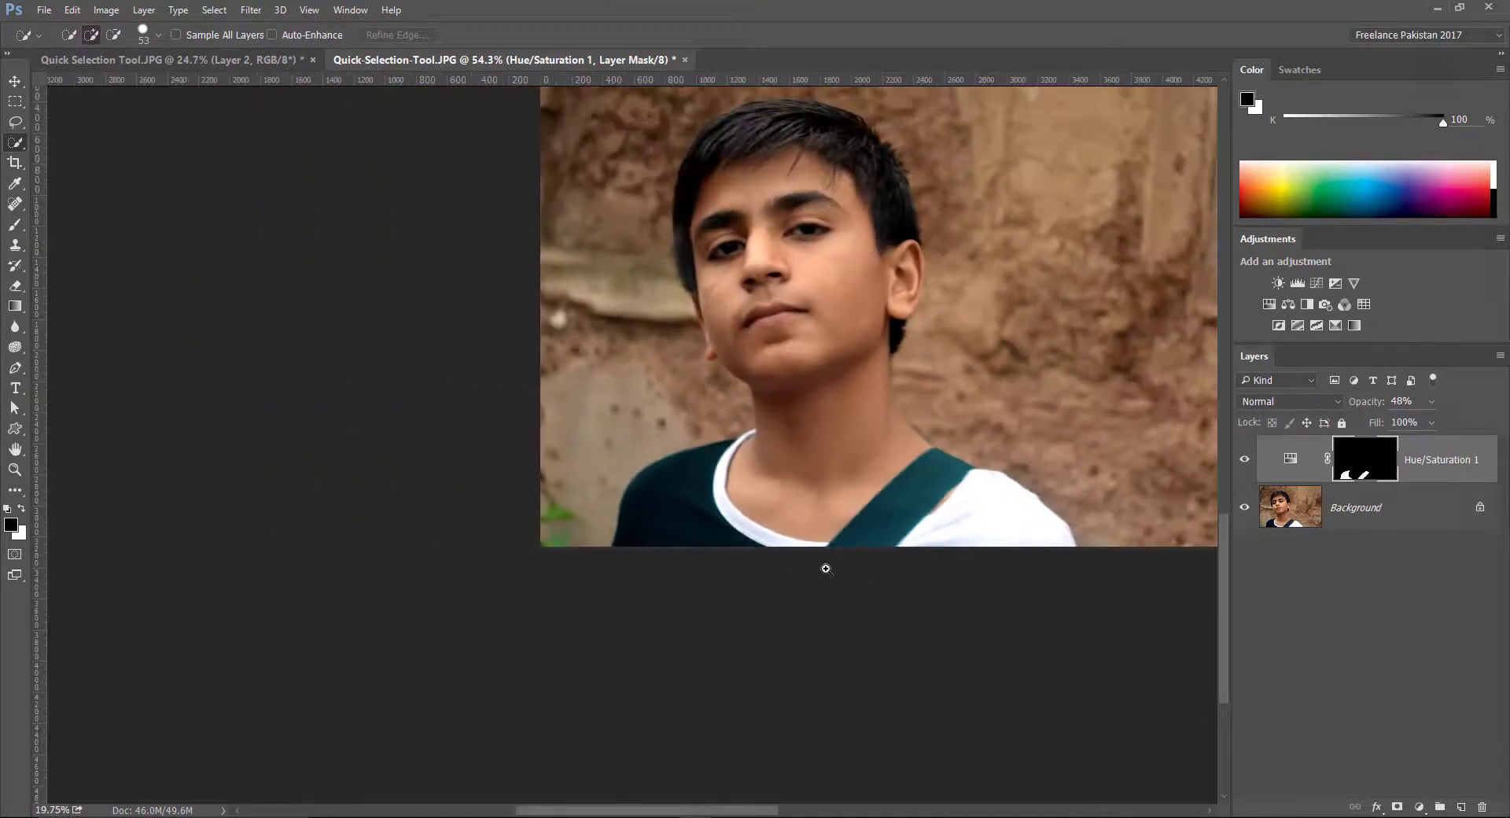
pyautogui.scroll(2, 818, 566)
pyautogui.scroll(-2, 791, 561)
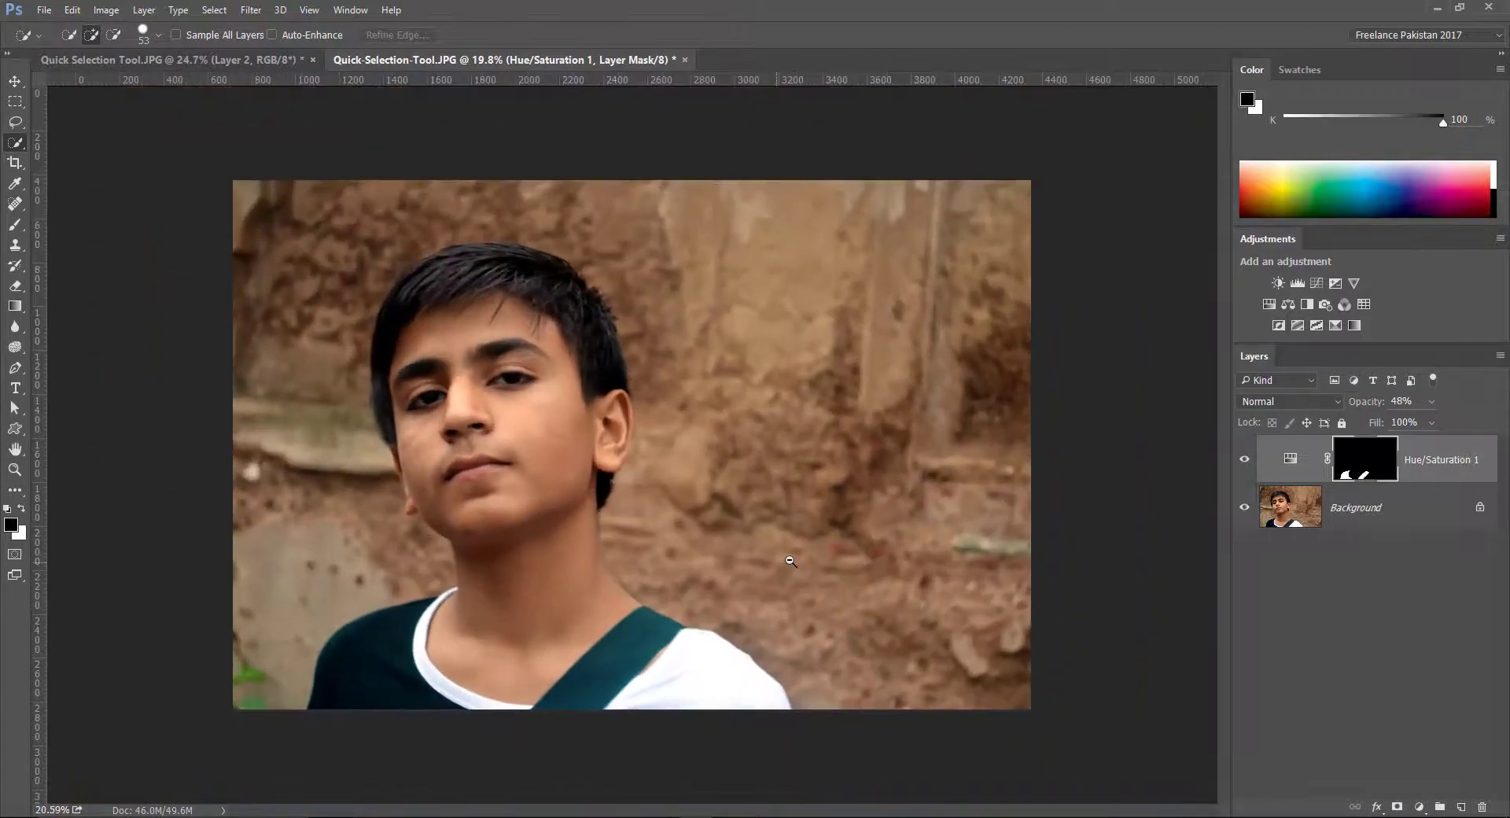
# Quick-select the whole boy on the Background layer, covering his hair, face, ears, neck and shirt
pyautogui.click(1290, 519)
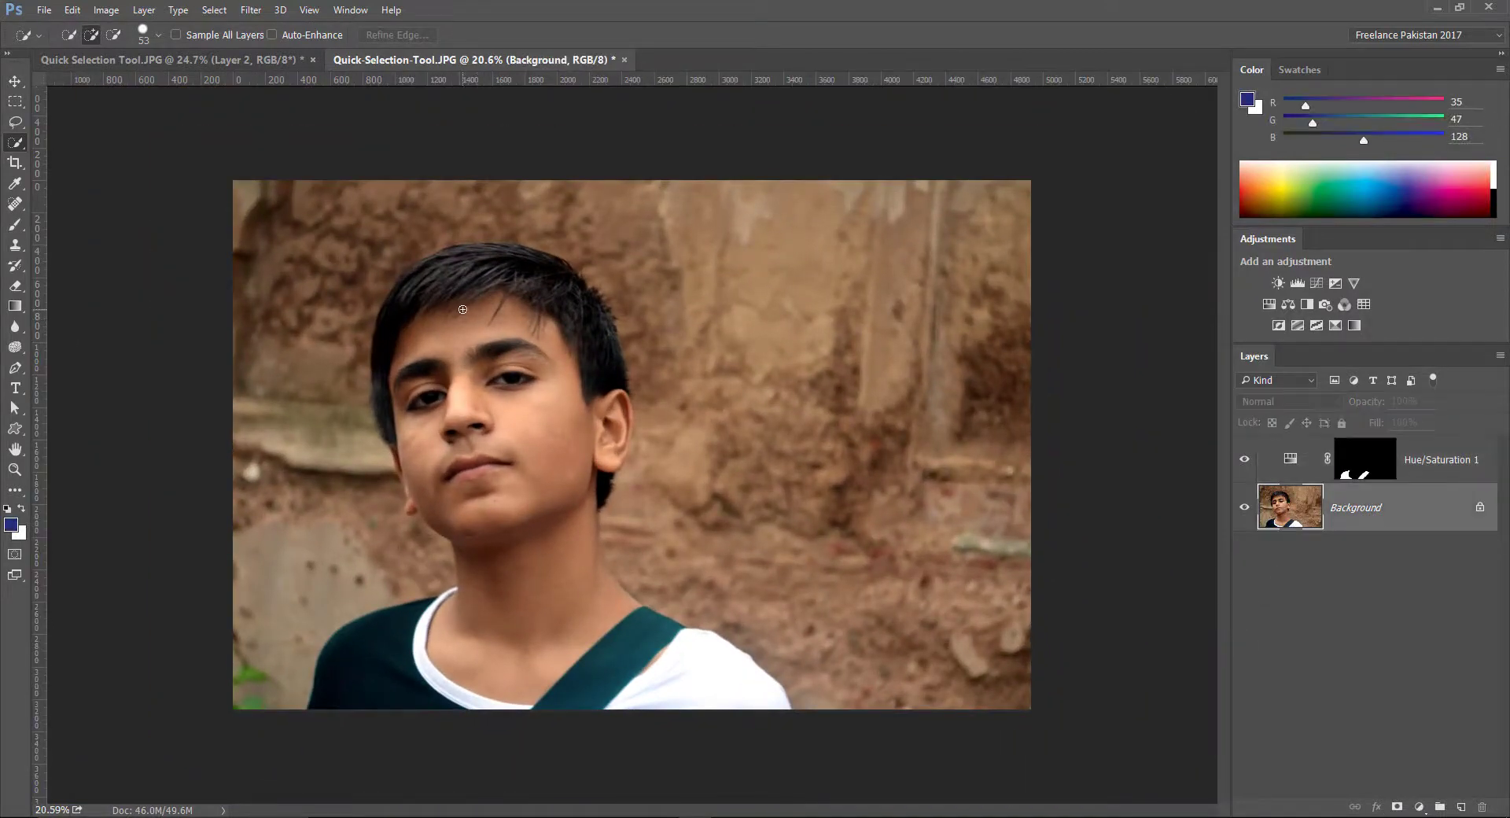
pyautogui.moveTo(410, 277)
pyautogui.mouseDown()
pyautogui.moveTo(486, 382)
pyautogui.moveTo(507, 373)
pyautogui.moveTo(490, 306)
pyautogui.moveTo(541, 308)
pyautogui.moveTo(476, 268)
pyautogui.moveTo(574, 276)
pyautogui.moveTo(471, 251)
pyautogui.moveTo(400, 341)
pyautogui.moveTo(453, 476)
pyautogui.moveTo(460, 556)
pyautogui.moveTo(488, 384)
pyautogui.moveTo(512, 508)
pyautogui.mouseUp()
pyautogui.moveTo(588, 384)
pyautogui.mouseDown()
pyautogui.moveTo(609, 417)
pyautogui.moveTo(622, 409)
pyautogui.moveTo(617, 444)
pyautogui.moveTo(623, 402)
pyautogui.moveTo(622, 447)
pyautogui.mouseUp()
pyautogui.moveTo(439, 465)
pyautogui.mouseDown()
pyautogui.moveTo(410, 502)
pyautogui.moveTo(399, 442)
pyautogui.moveTo(425, 494)
pyautogui.moveTo(648, 736)
pyautogui.moveTo(607, 652)
pyautogui.moveTo(747, 710)
pyautogui.moveTo(443, 644)
pyautogui.moveTo(350, 717)
pyautogui.moveTo(451, 664)
pyautogui.mouseUp()
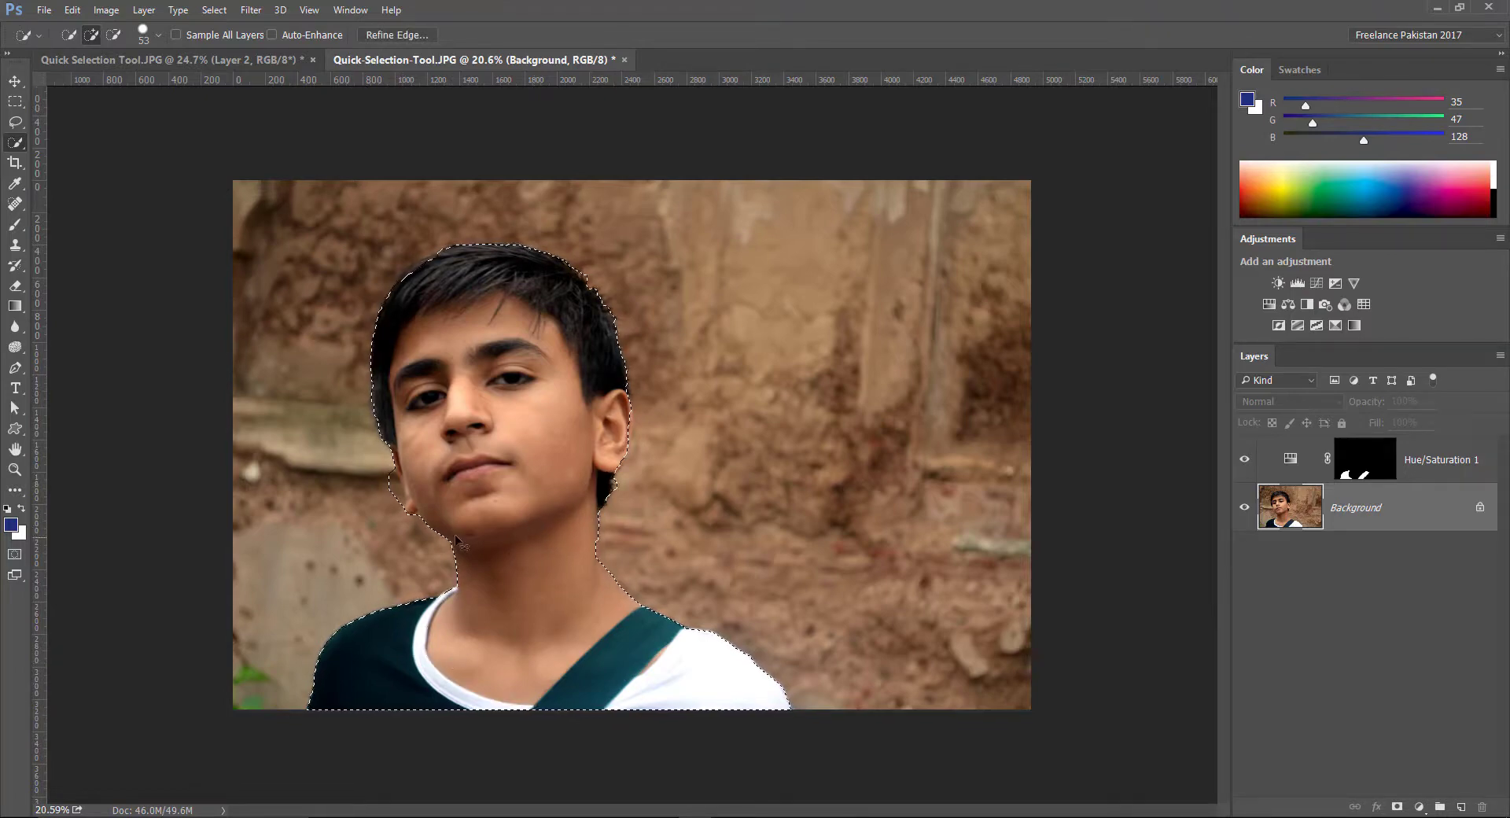
# Subtract the wall patch beside the boy's partly hidden ear from the selection and add the rim of his other ear
pyautogui.scroll(8, 452, 539)
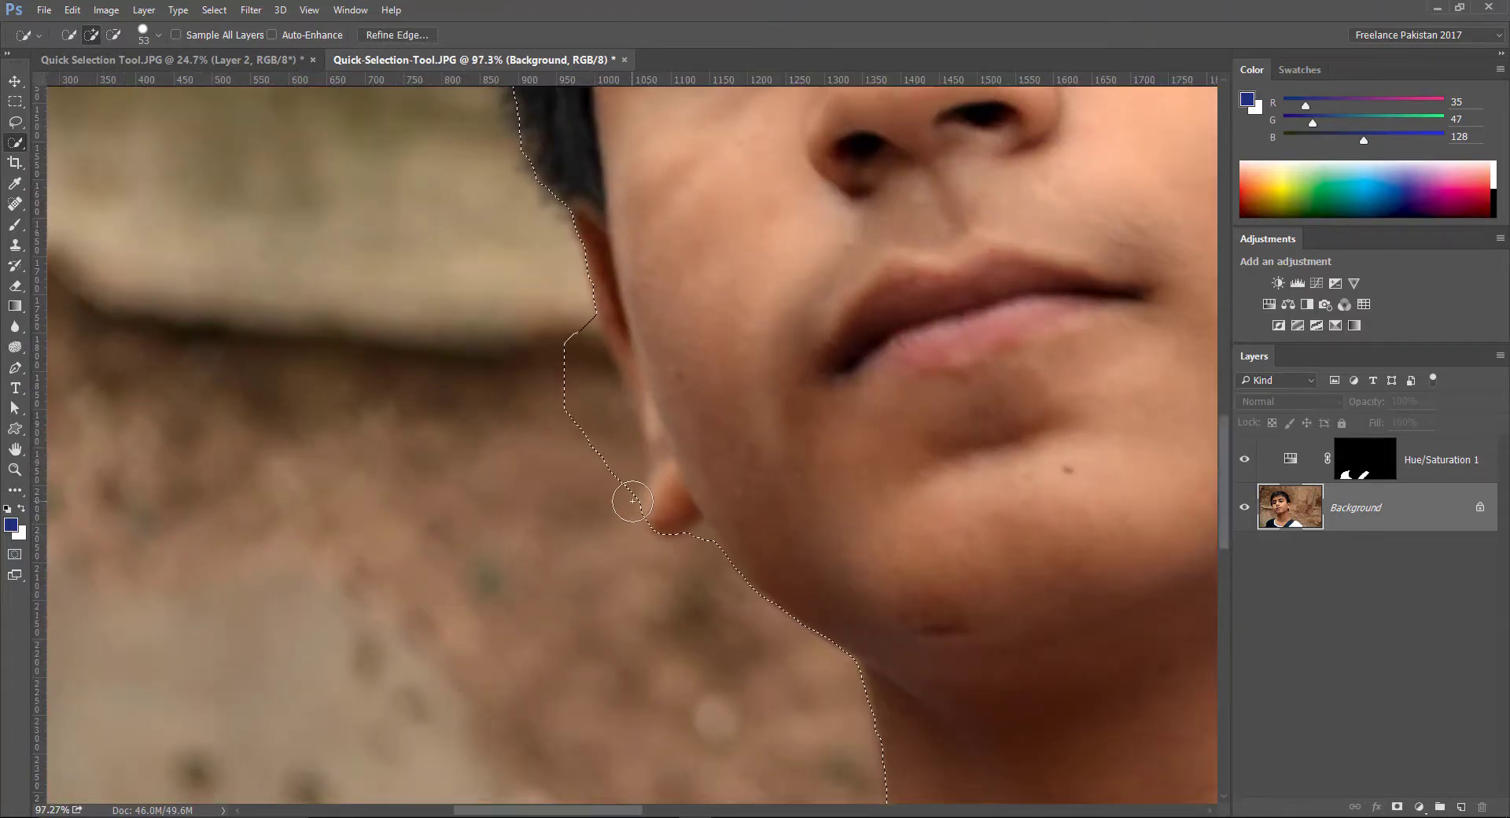
pyautogui.press('alt')
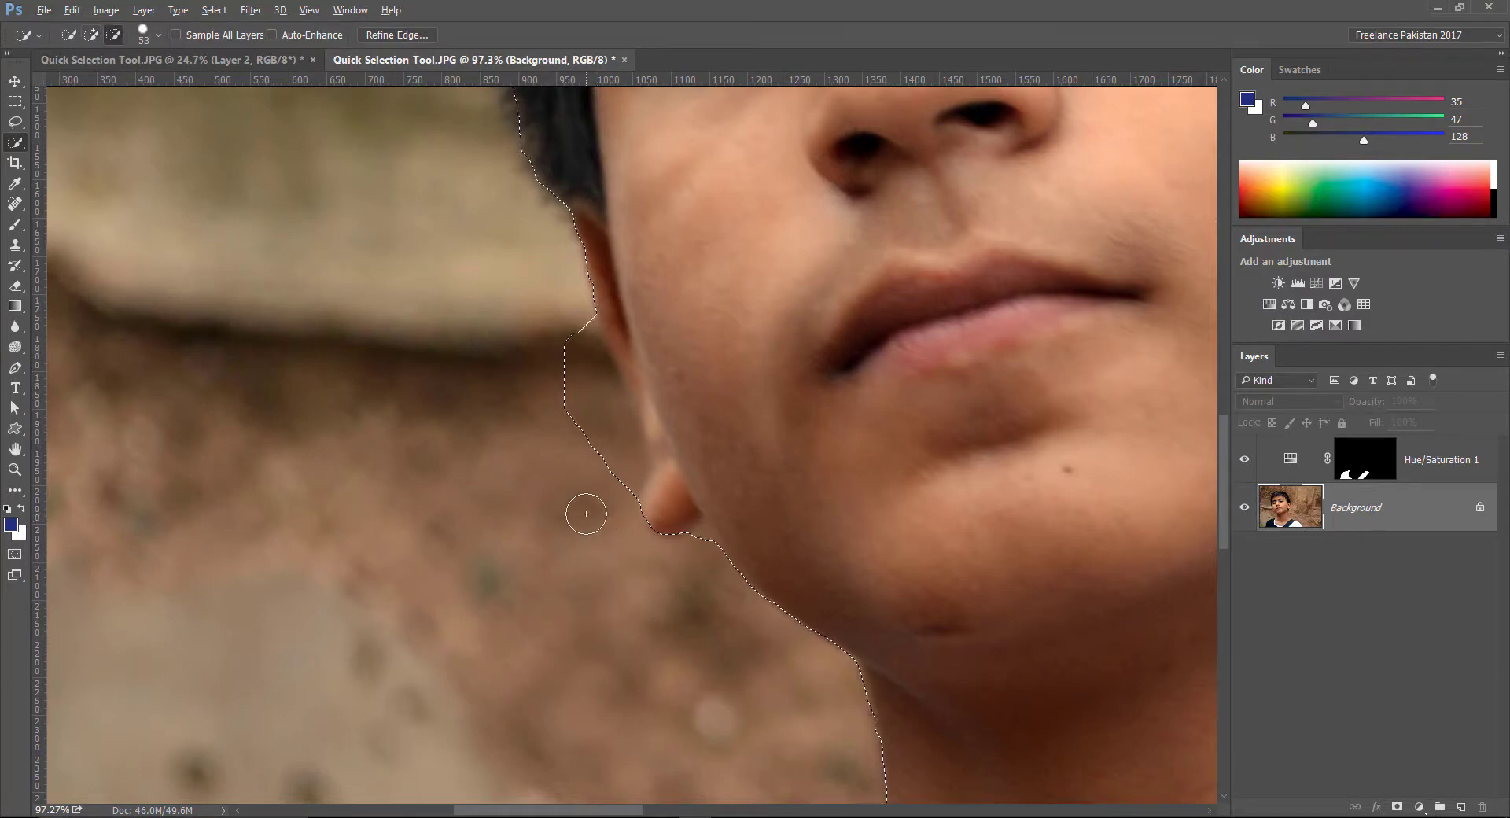
pyautogui.press('alt')
pyautogui.moveTo(600, 515)
pyautogui.mouseDown()
pyautogui.moveTo(608, 551)
pyautogui.moveTo(671, 577)
pyautogui.mouseUp()
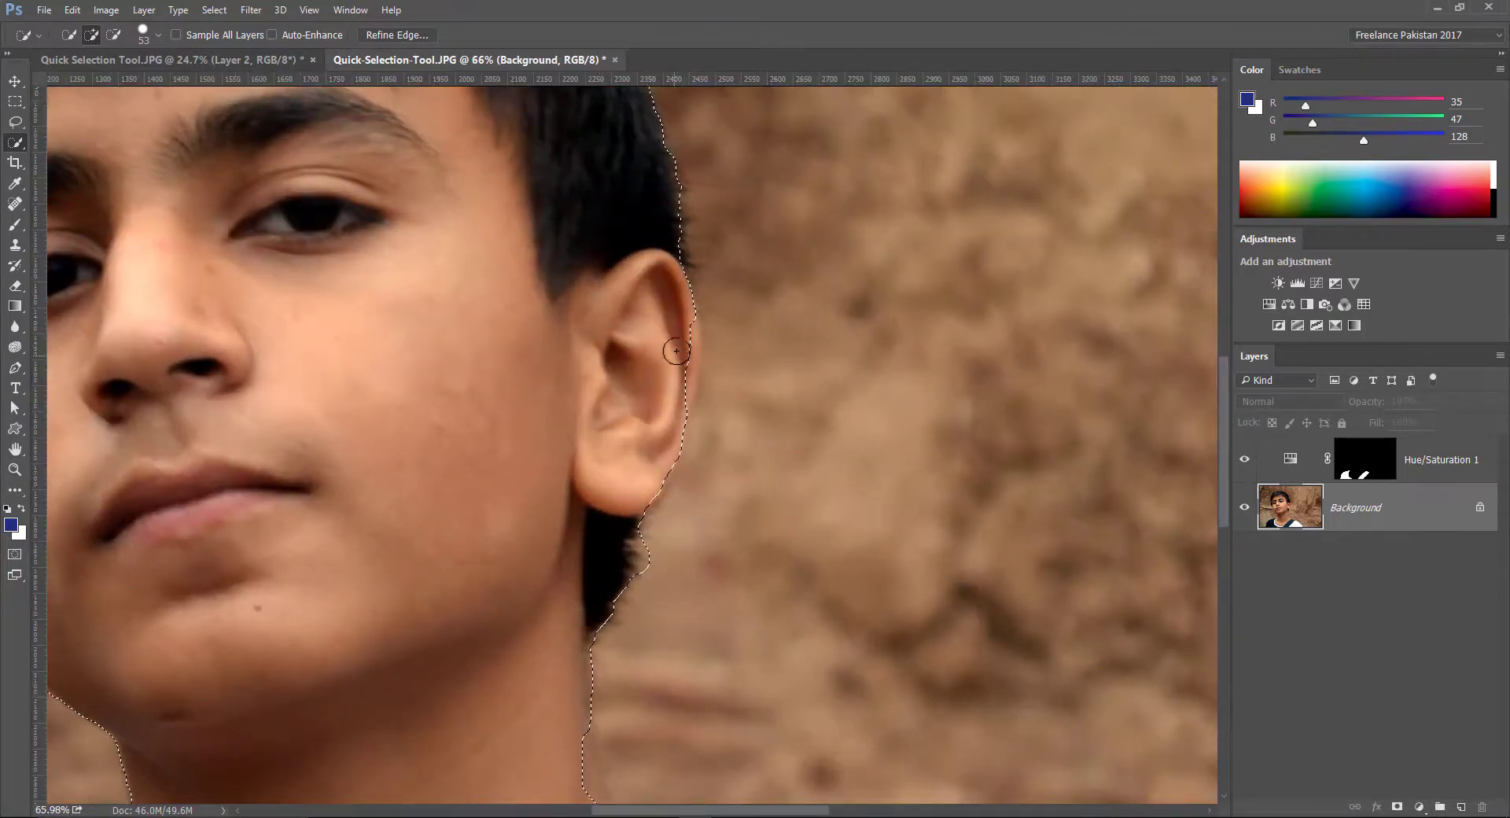
pyautogui.moveTo(676, 350); pyautogui.dragTo(674, 372)
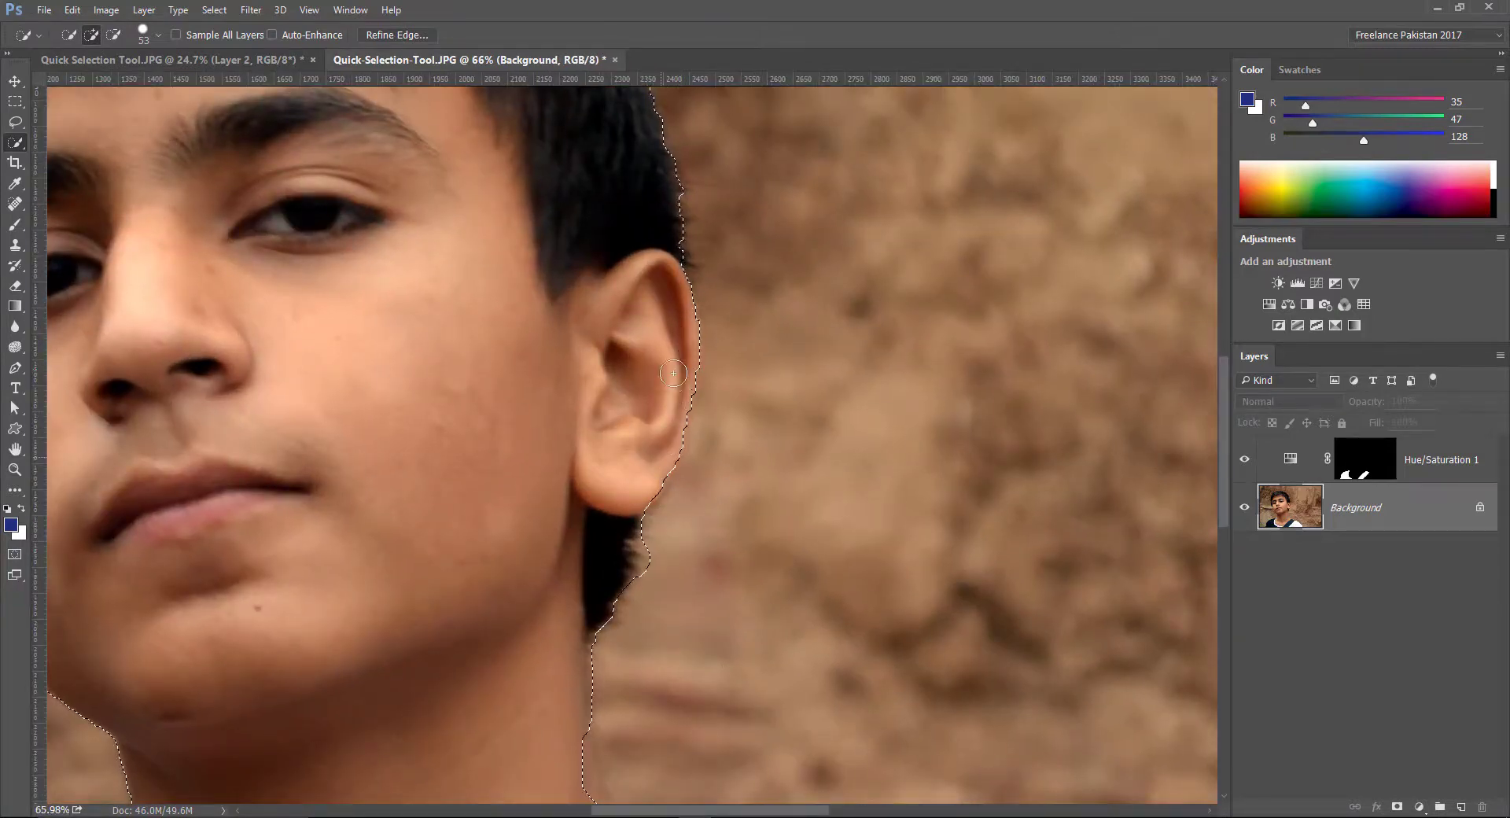
# Subtract the sliver of wall beside the short hair below the boy's fully visible ear from the selection, and check the remaining outline
pyautogui.press('alt')
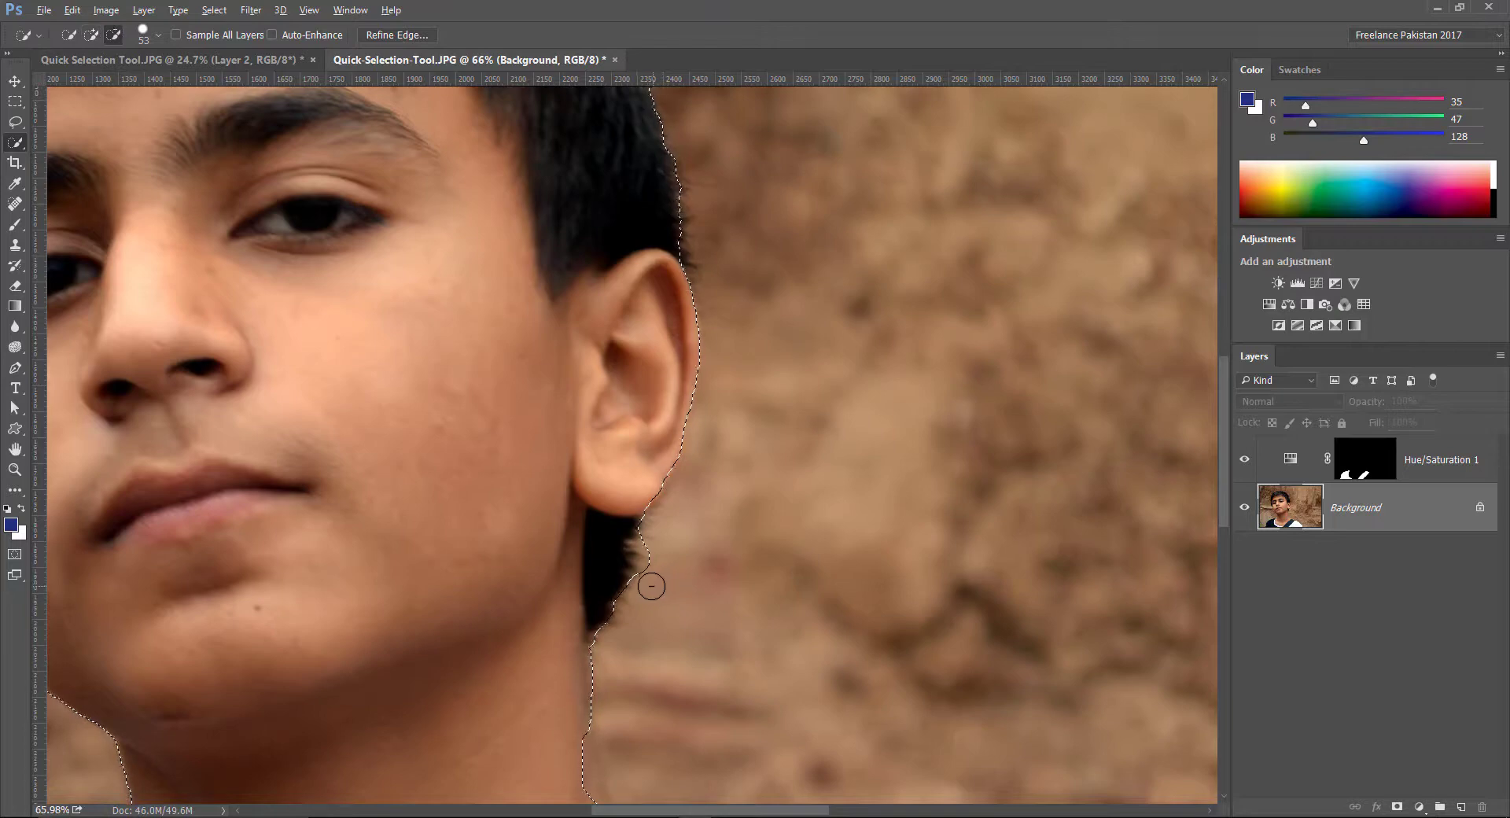
pyautogui.moveTo(652, 586); pyautogui.dragTo(652, 539)
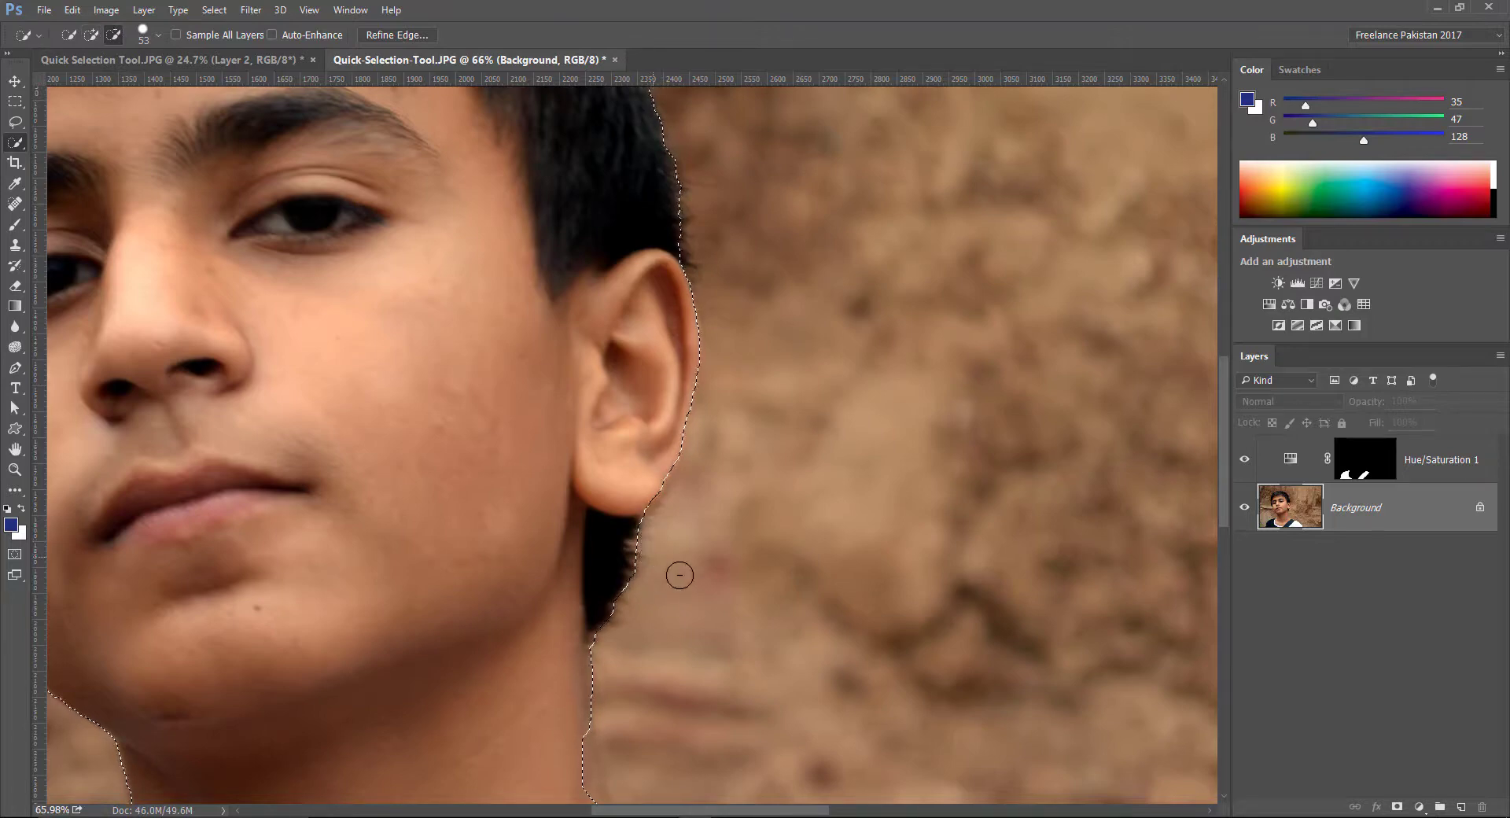
pyautogui.moveTo(747, 270); pyautogui.dragTo(754, 501)
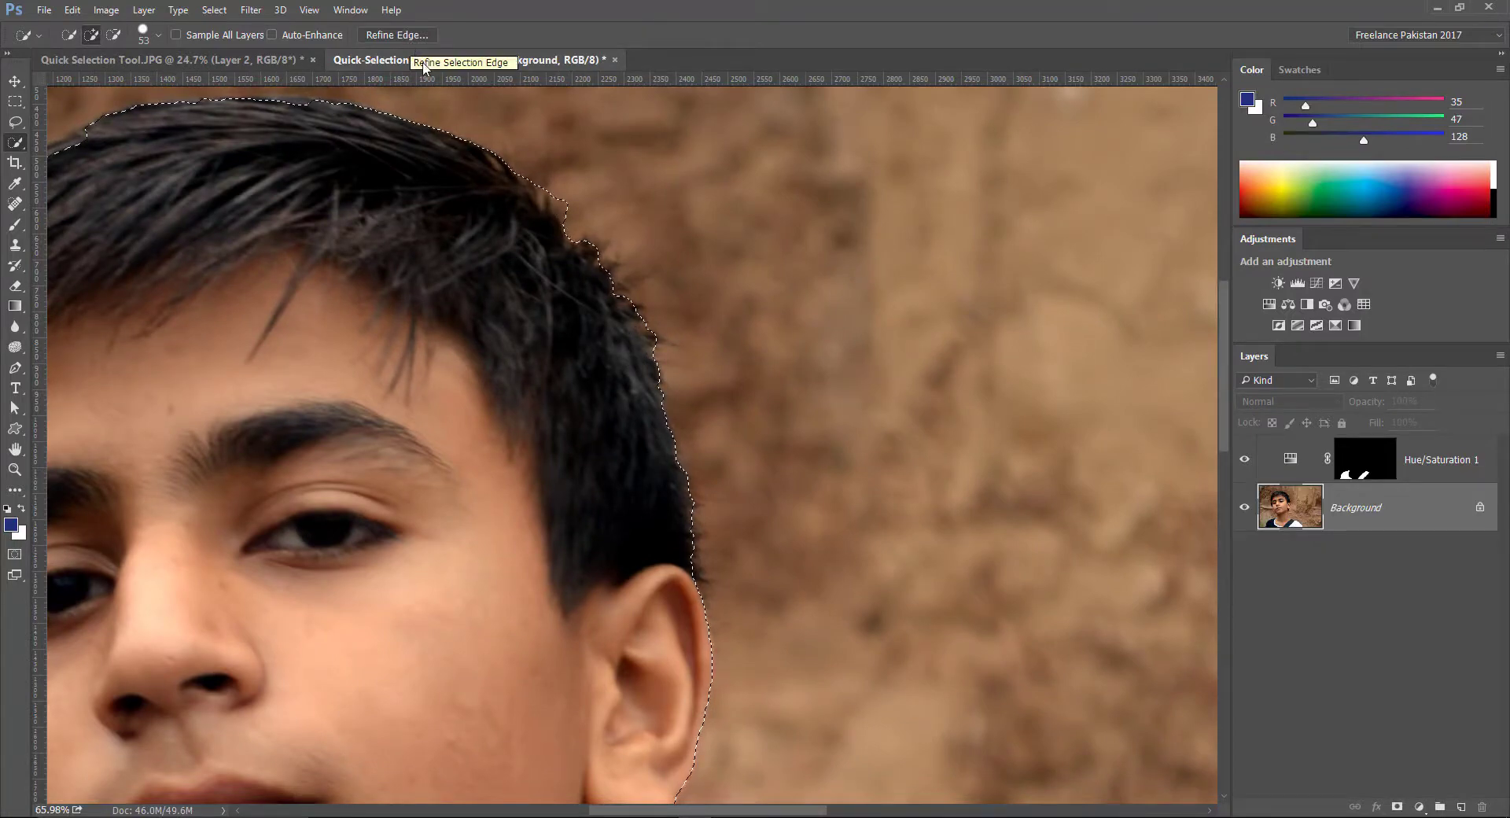
pyautogui.moveTo(456, 481); pyautogui.dragTo(846, 327)
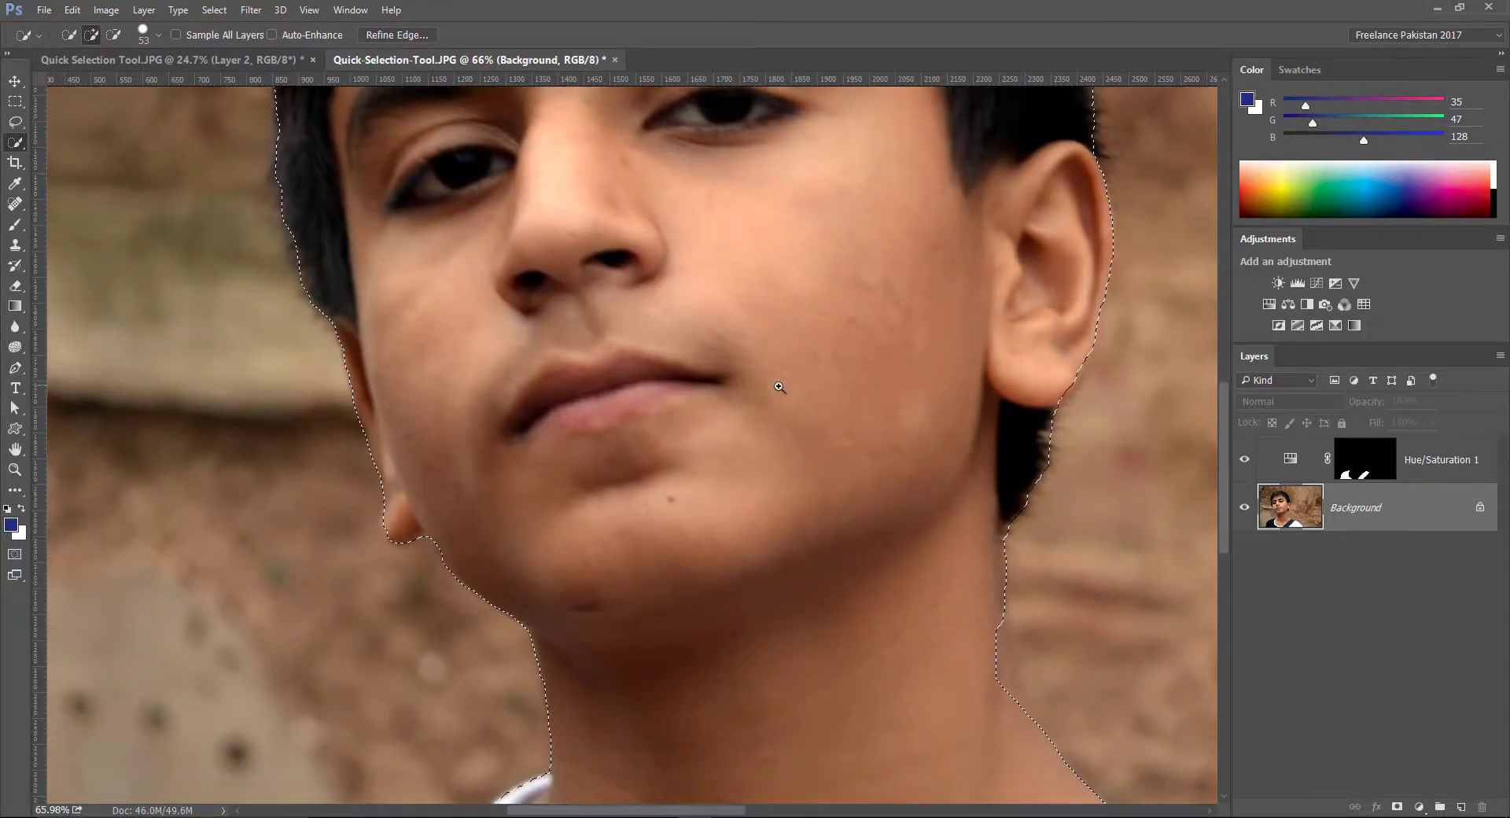
# Copy the selected boy onto a new layer and hide the Background layer to show the cutout on transparency
pyautogui.hotkey('ctrl', '0')
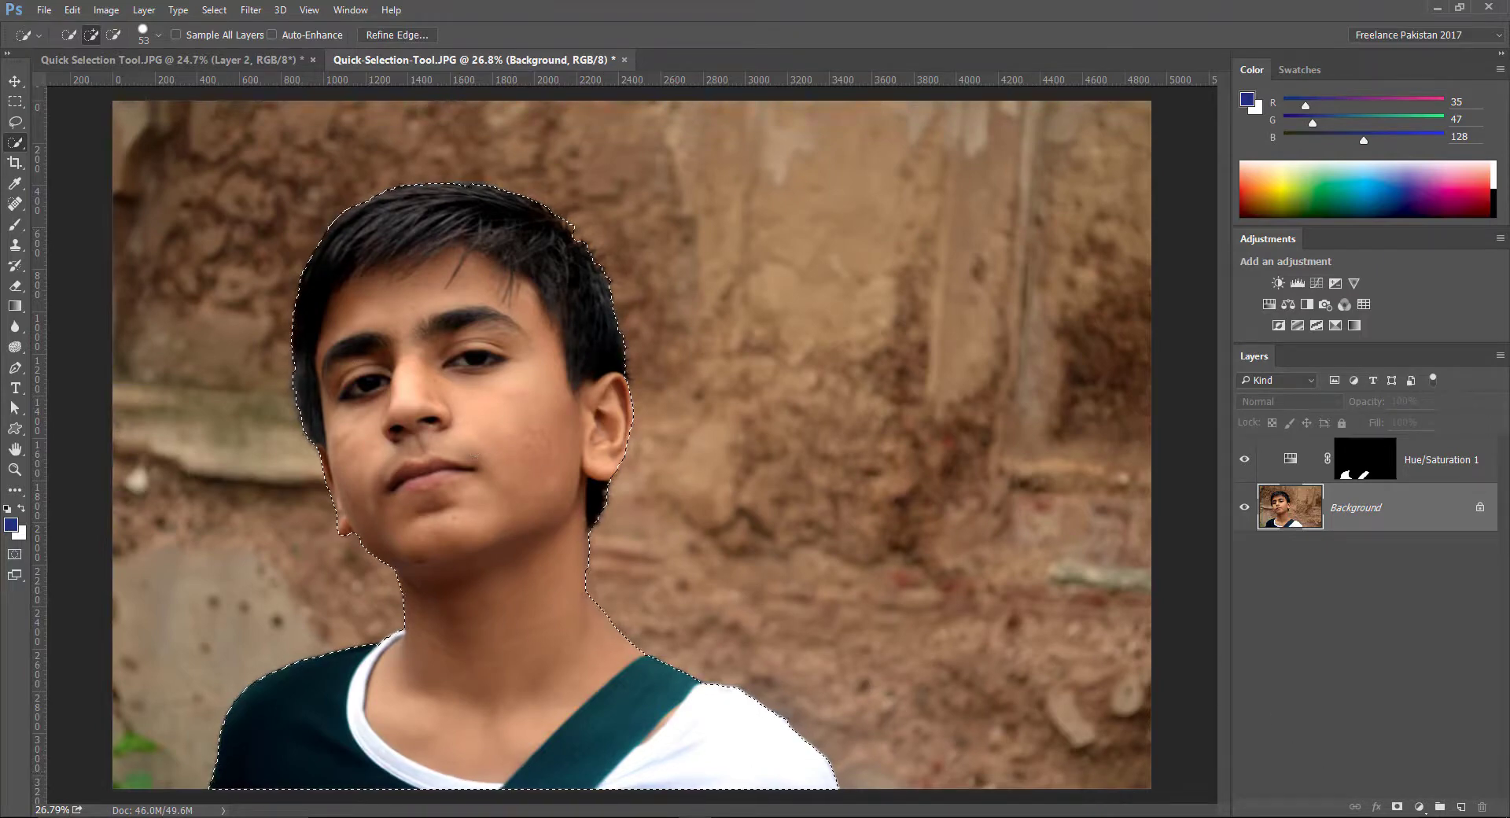
pyautogui.hotkey('ctrl', 'j')
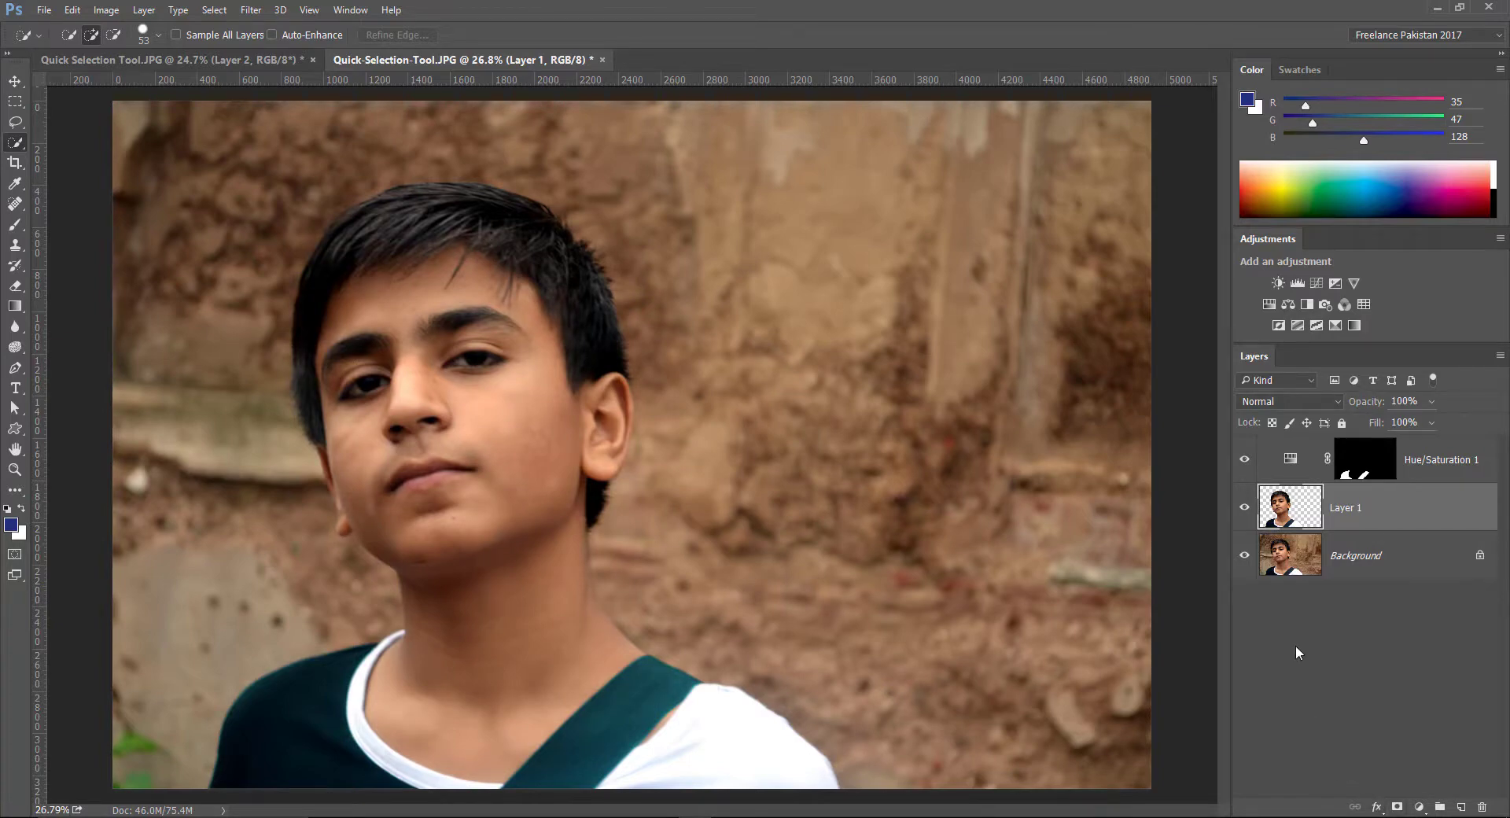
pyautogui.click(1244, 555)
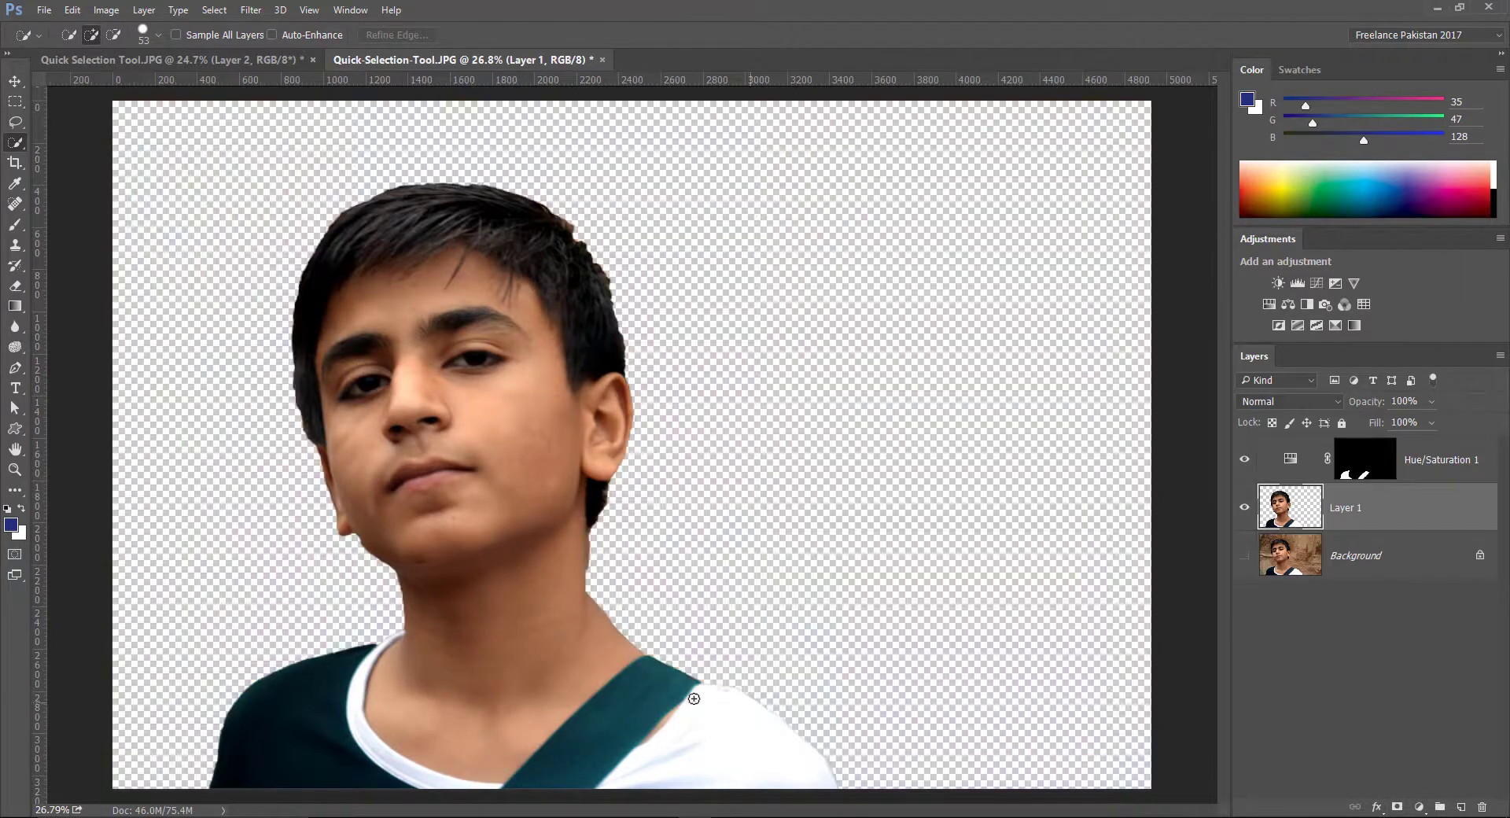